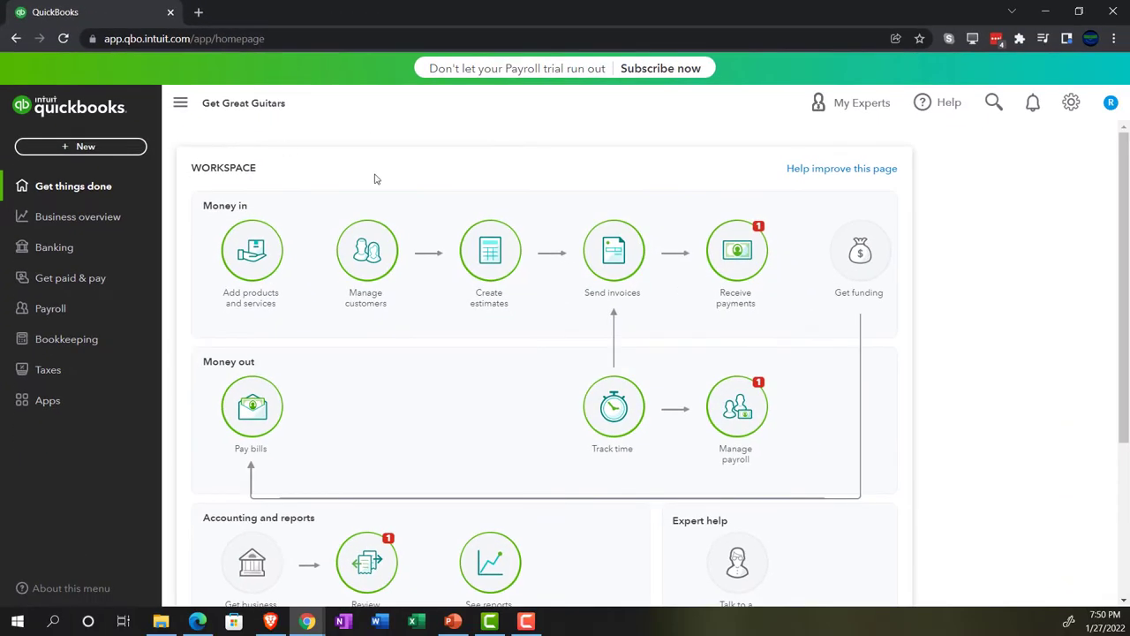
- Check the company settings for the Business and Accountant view option, and view the sample company's home page in Edge
key("ctrl+plus")
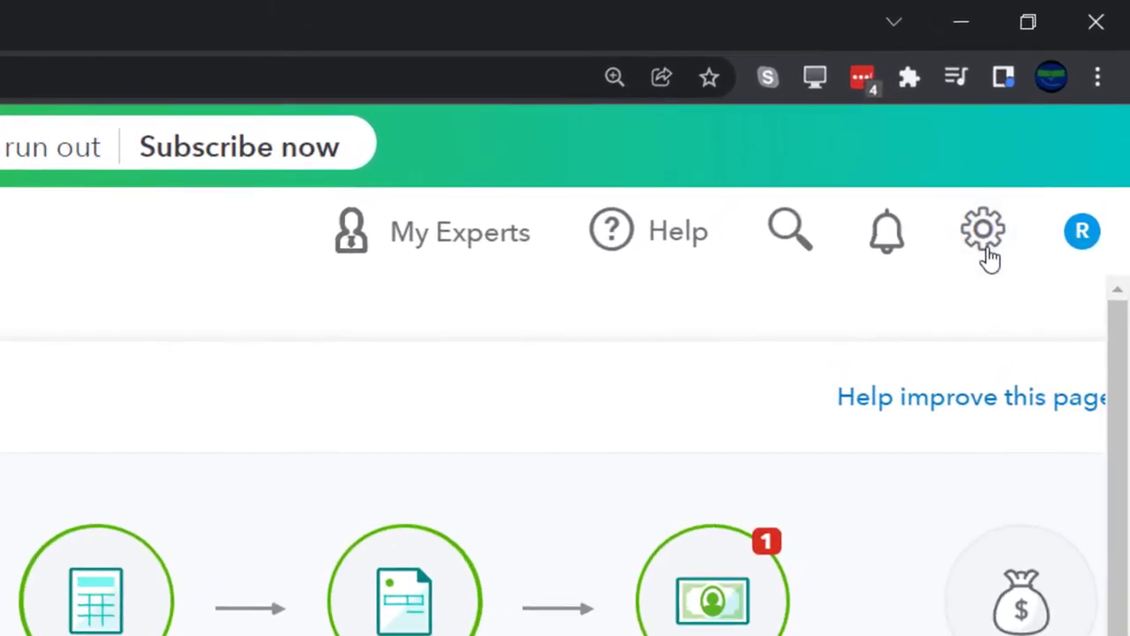
left_click(987, 251)
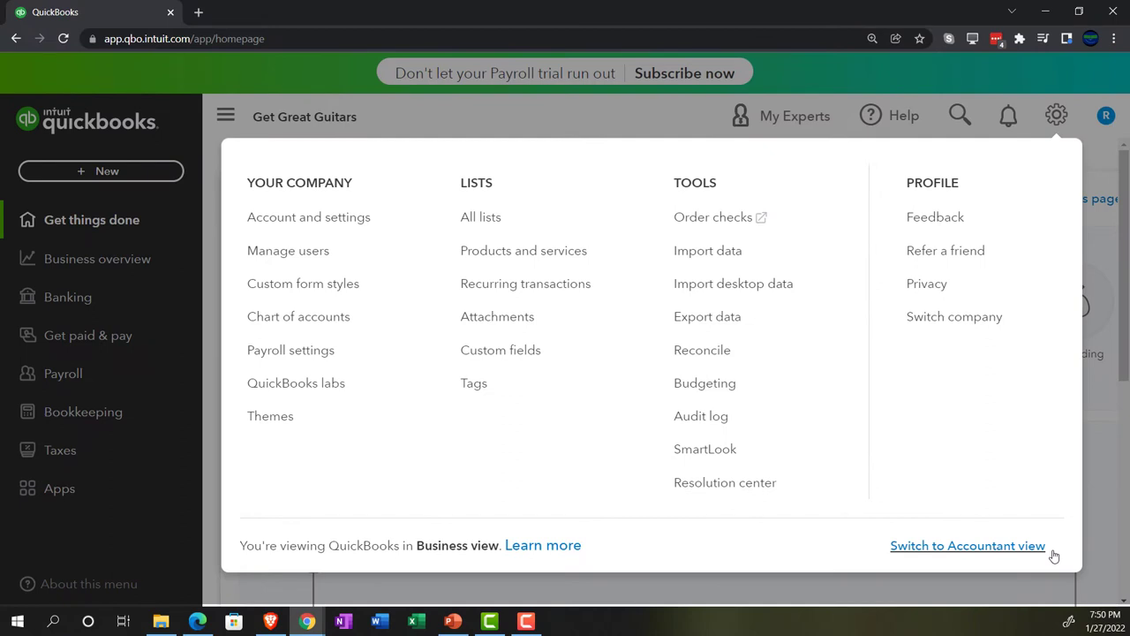
left_click(1092, 525)
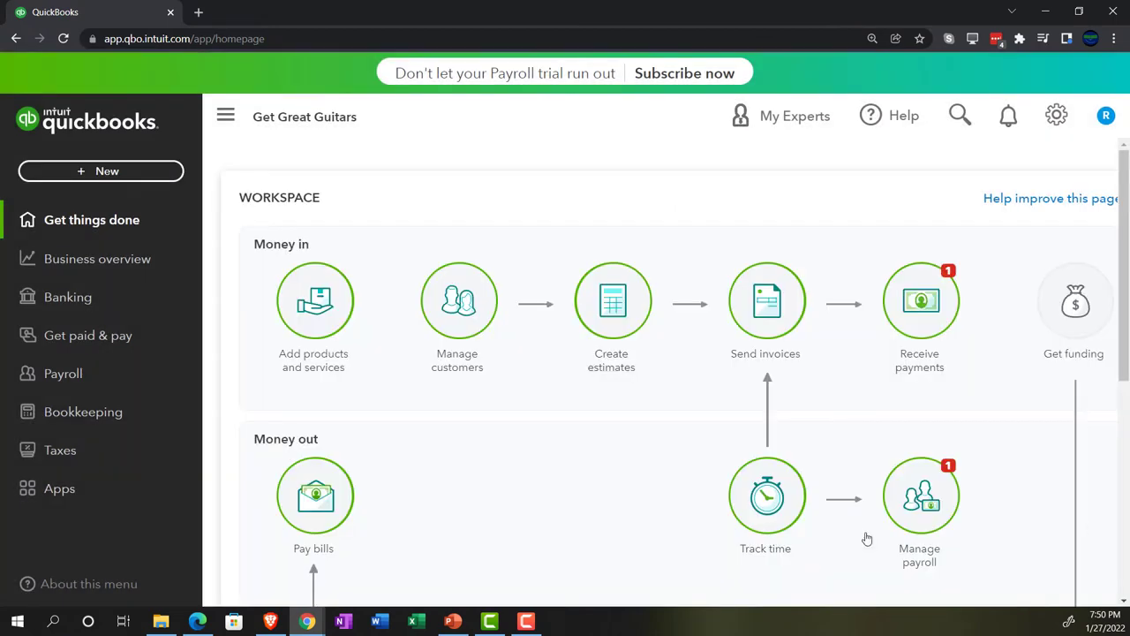
left_click(193, 622)
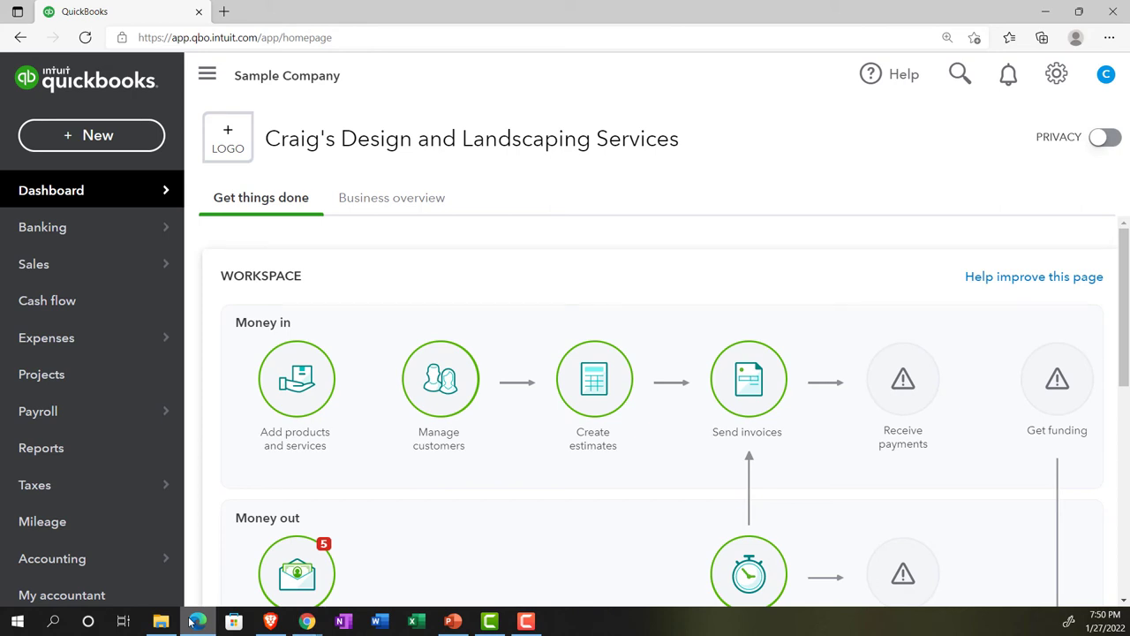
left_click(194, 623)
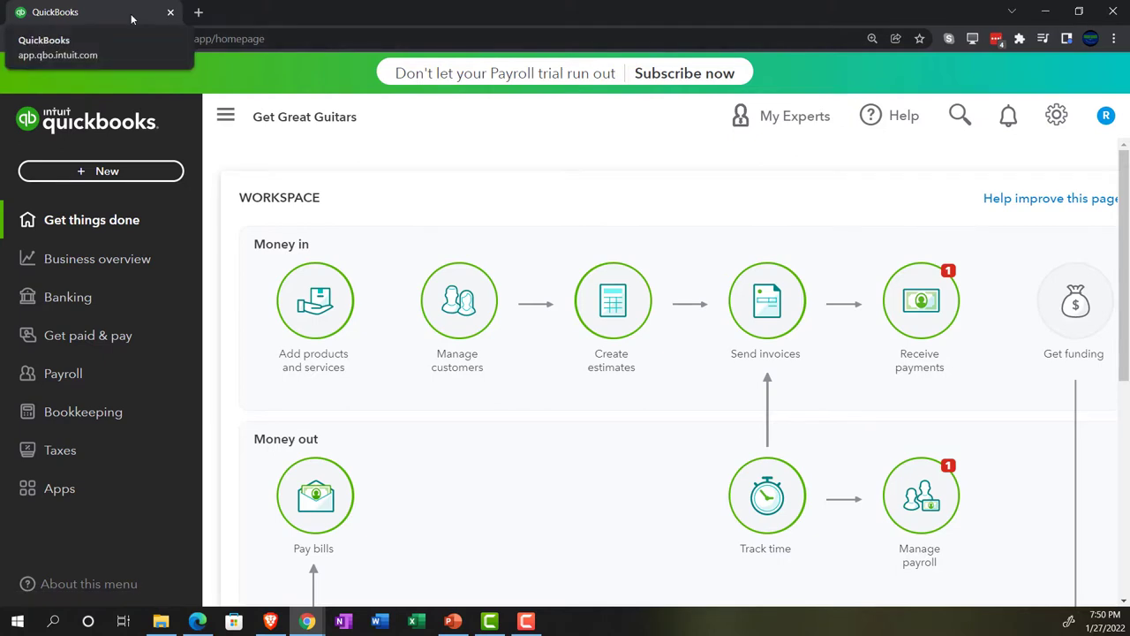
- Duplicate the Get Great Guitars home page into three additional browser tabs
right_click(131, 14)
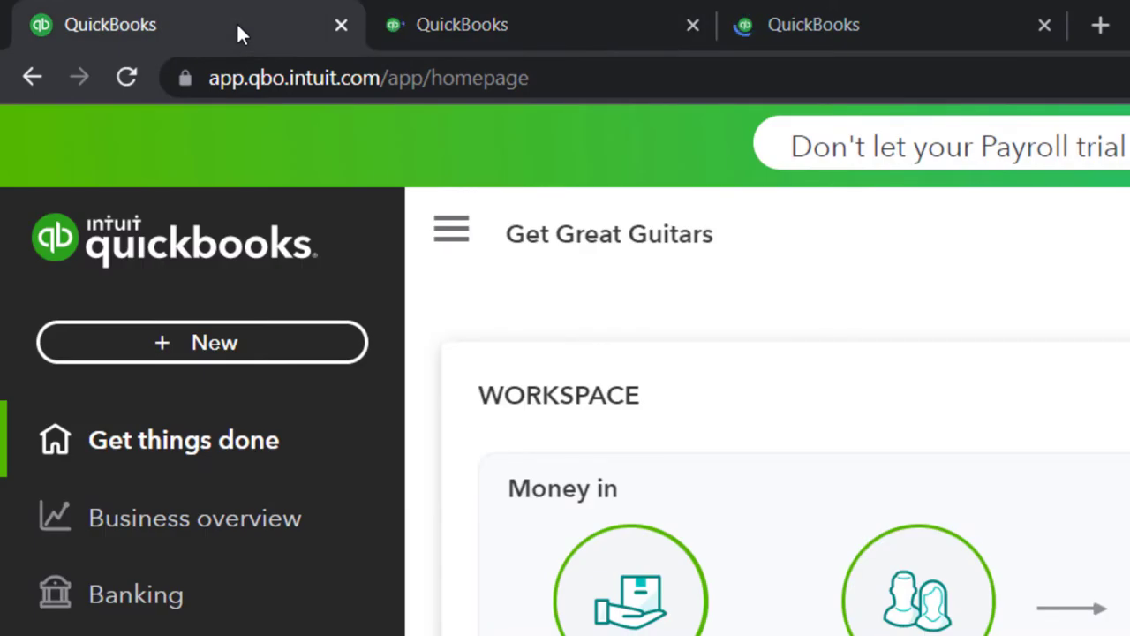
right_click(236, 31)
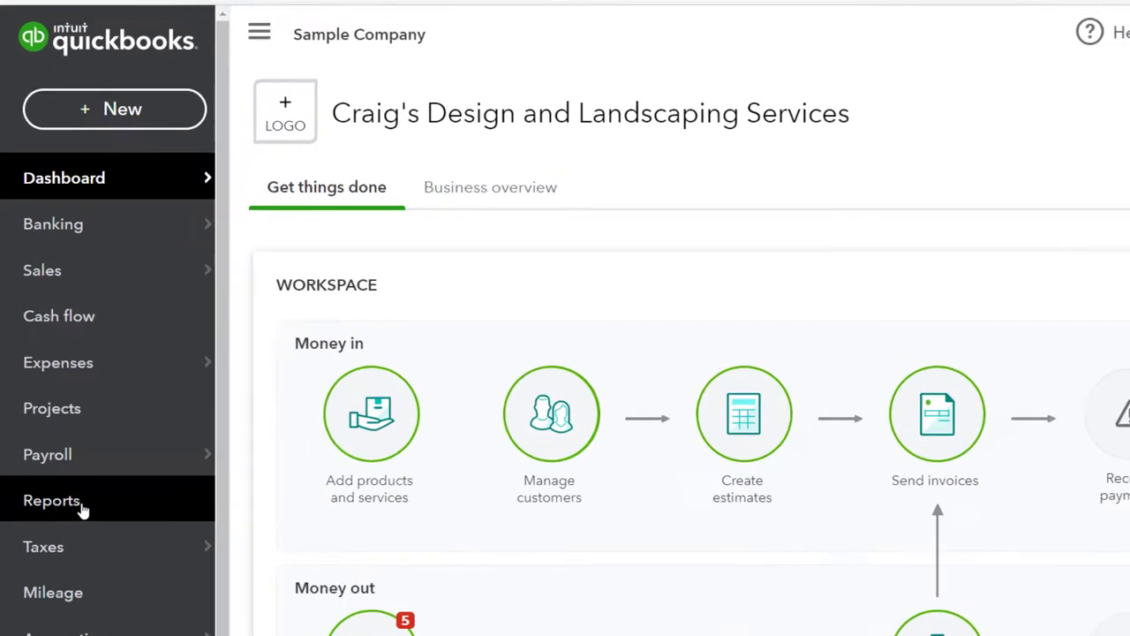
- Look up where Reports is located in the sample company, and return to Get Great Guitars in Chrome
left_click(108, 596)
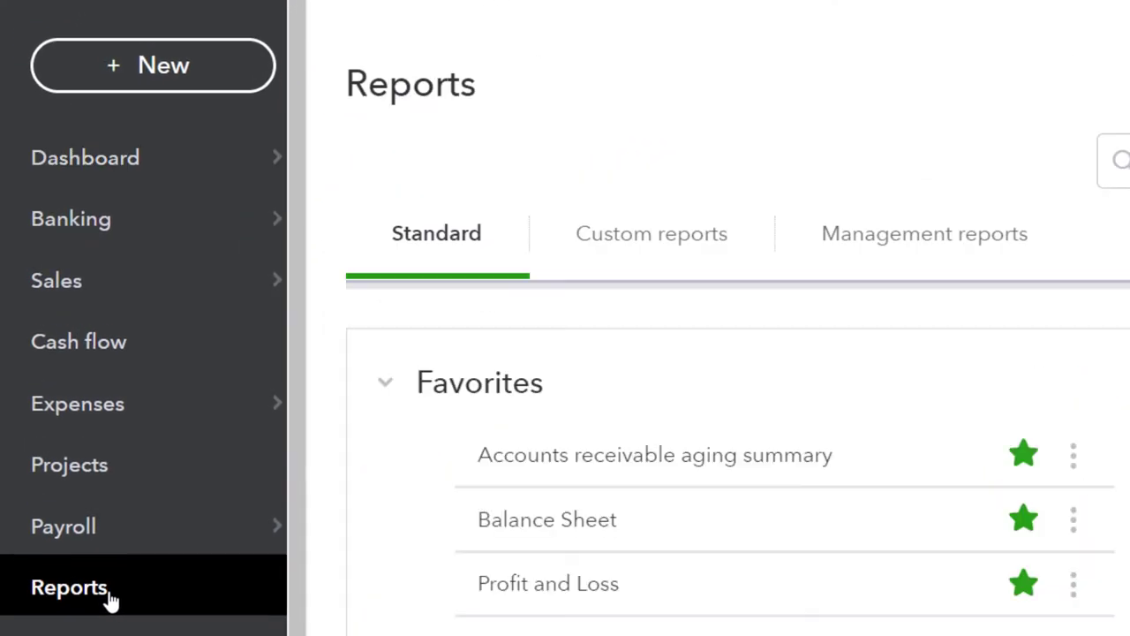
left_click(199, 622)
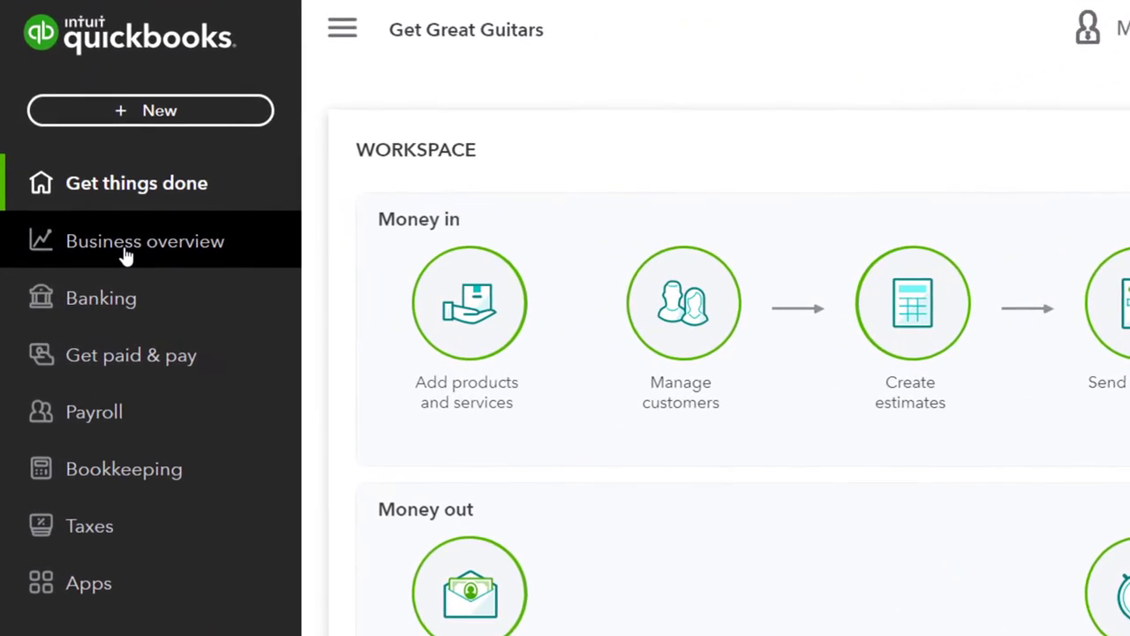
- Open the Balance Sheet from the favorite reports in the second browser tab, with the navigation collapsed
left_click(126, 255)
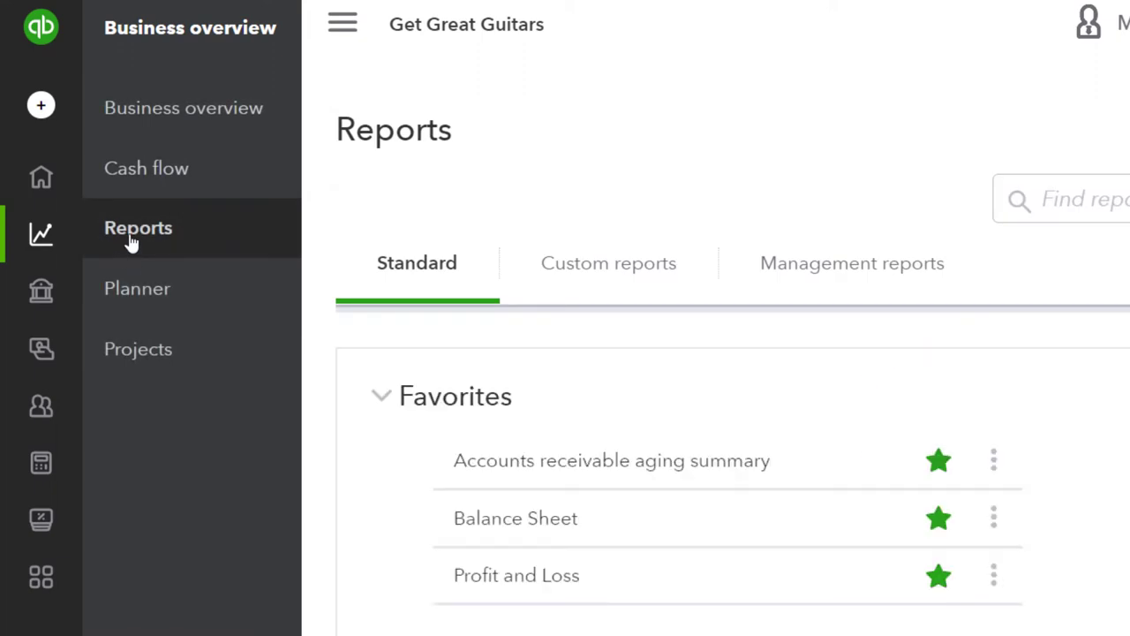
left_click(340, 26)
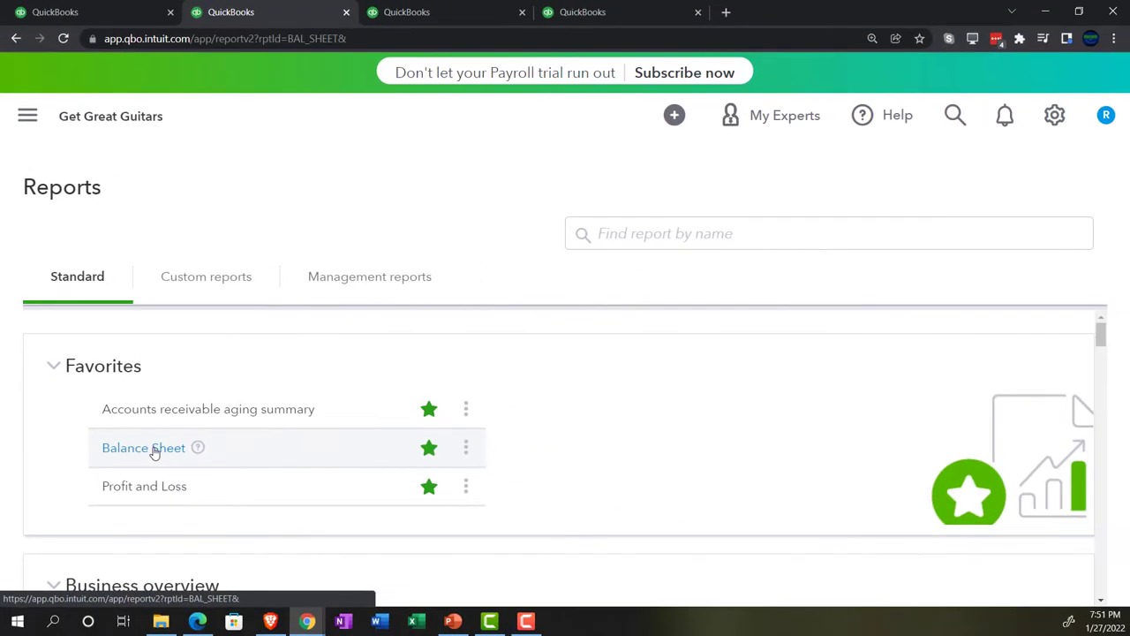
left_click(151, 448)
scroll(152, 452, "down", 3)
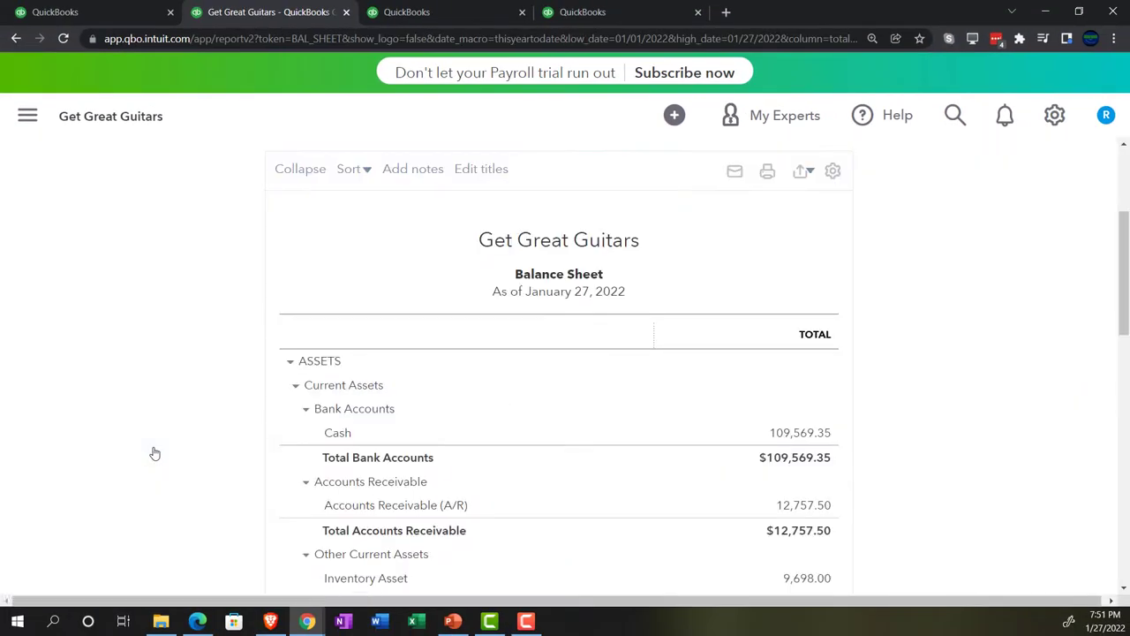
- Run the Balance Sheet for the period 01/01/2022 to 12/31/2022
scroll(151, 451, "up", 3)
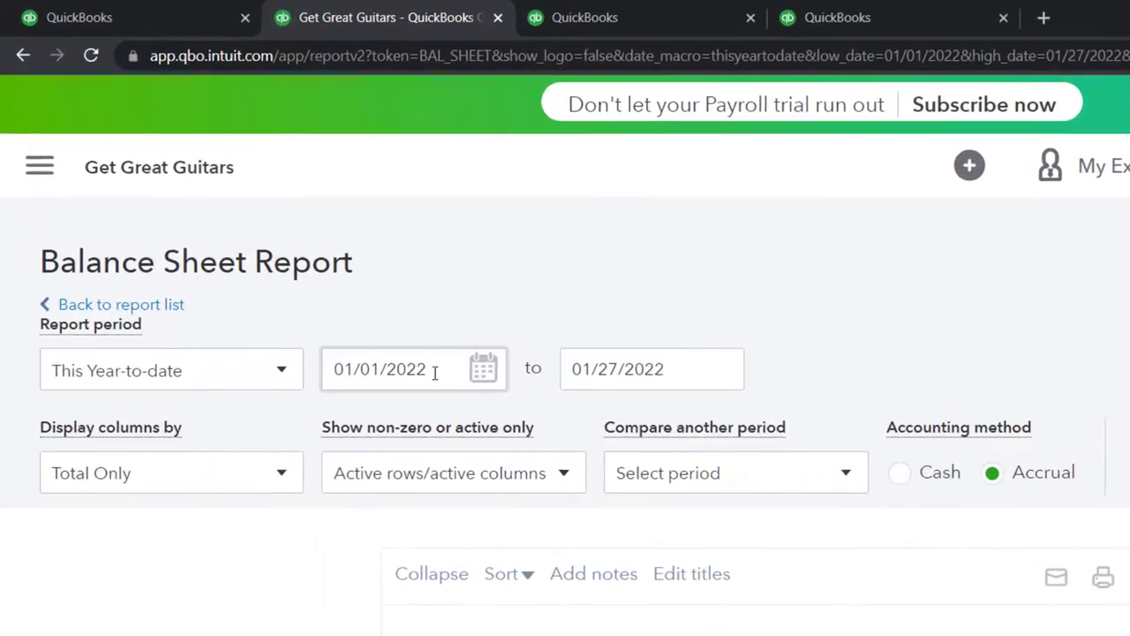
left_click(291, 255)
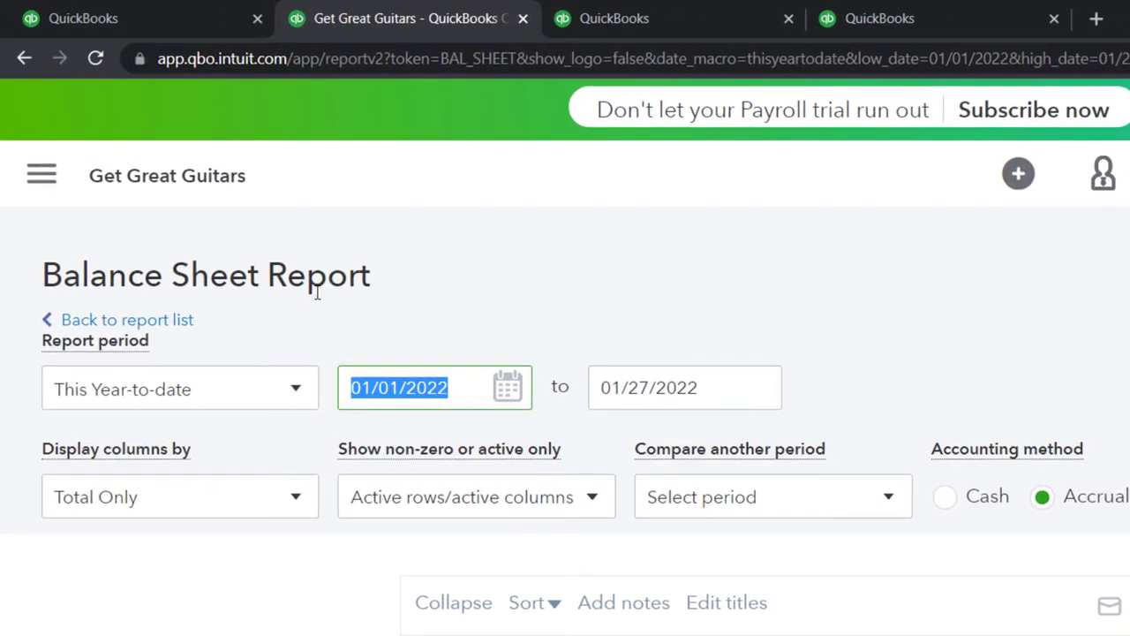
type("01/")
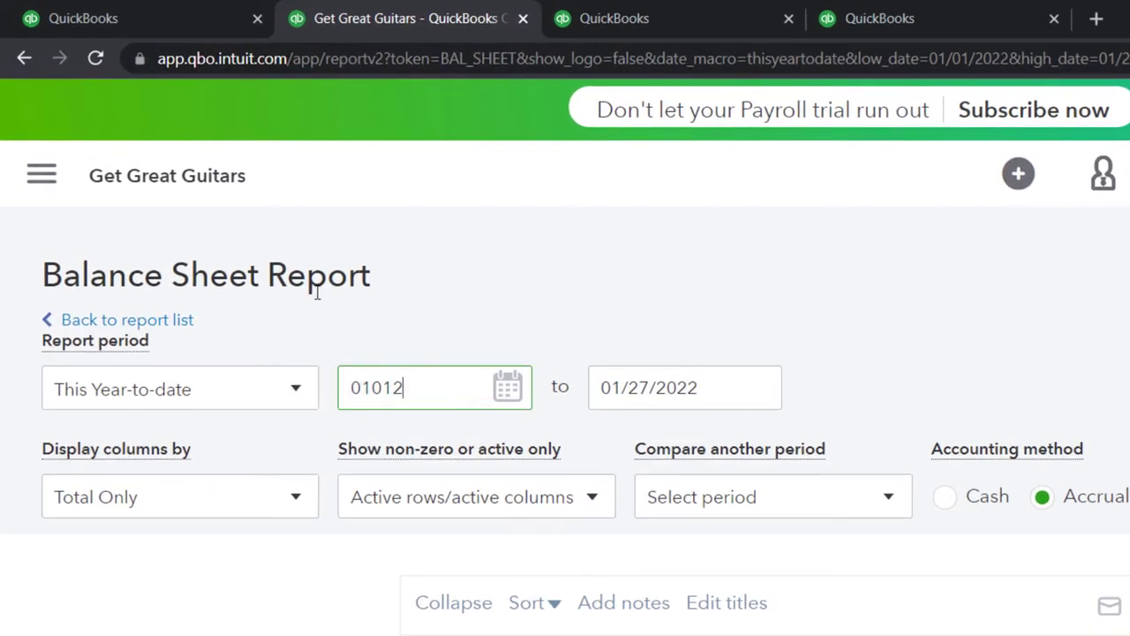
type("01/202")
key("Tab")
type("12/31/2")
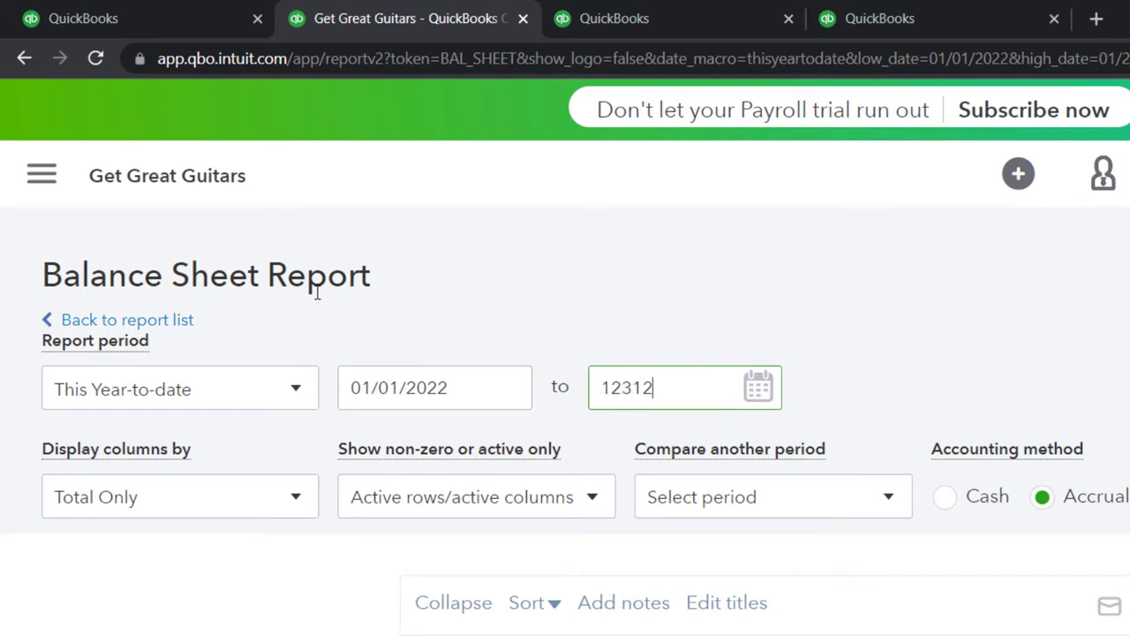
type("022")
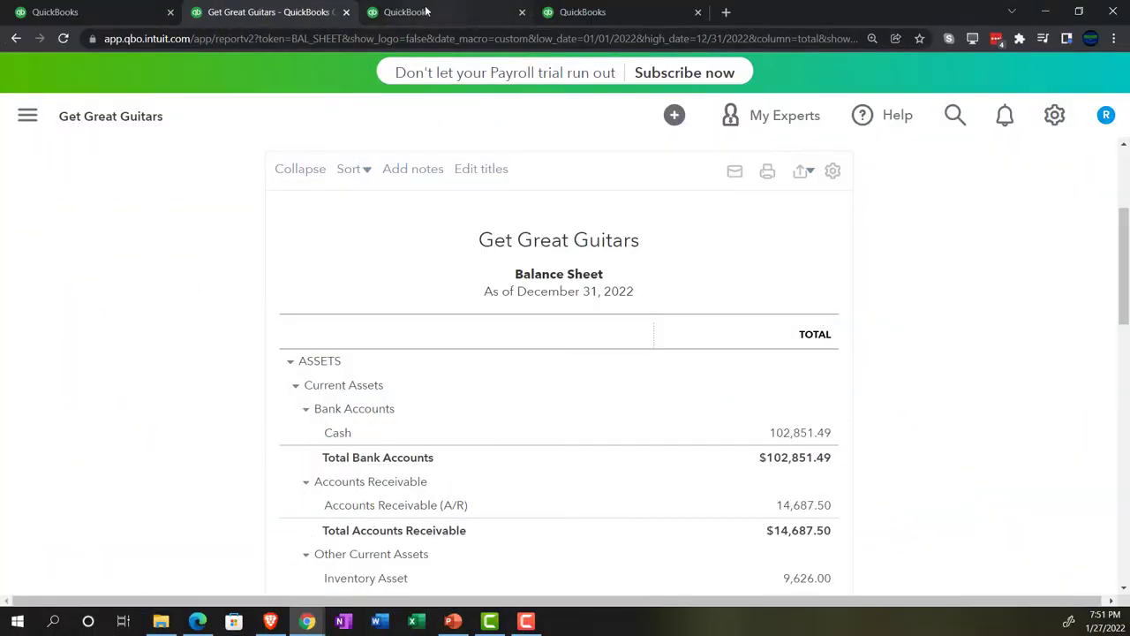
- Open the Profit and Loss report from the favorites in the third browser tab, with the navigation collapsed
left_click(426, 11)
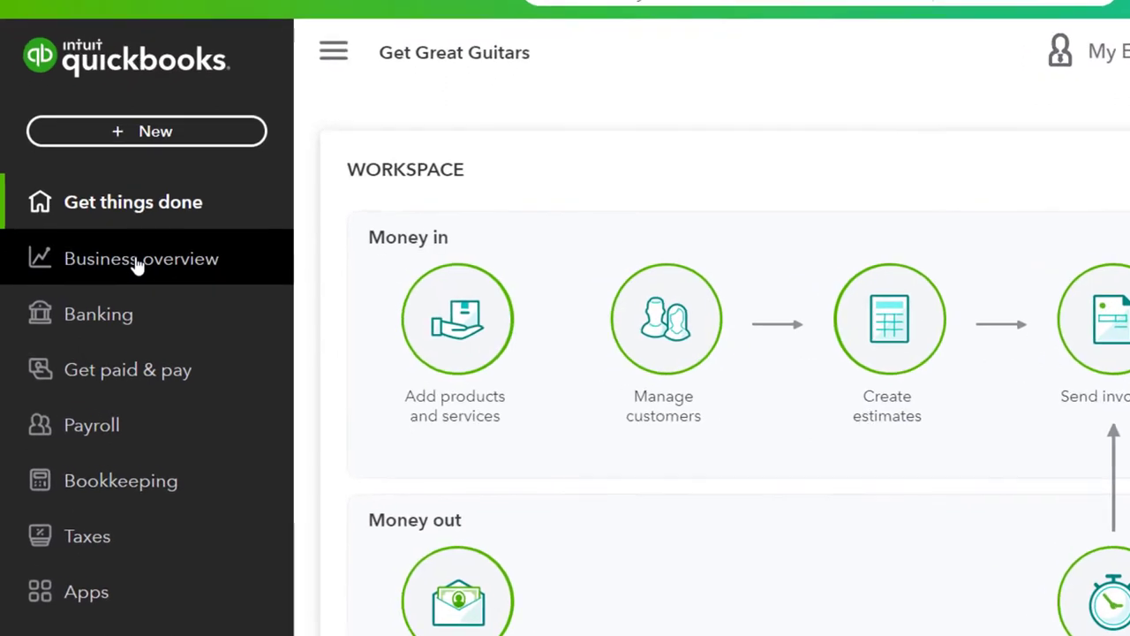
left_click(95, 262)
left_click(148, 261)
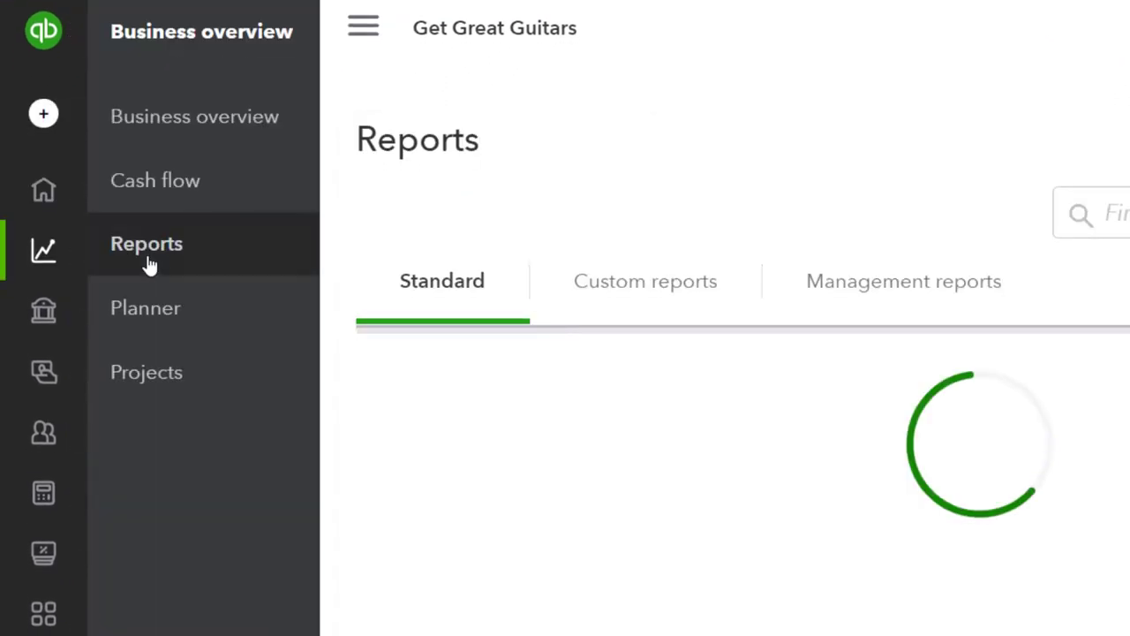
left_click(353, 32)
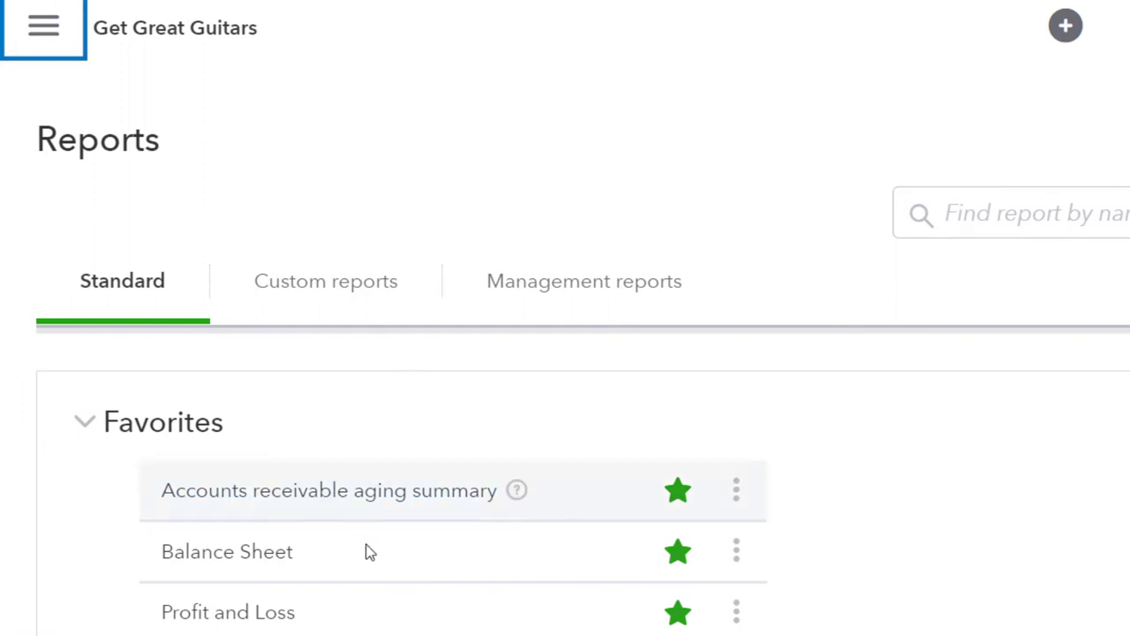
left_click(252, 616)
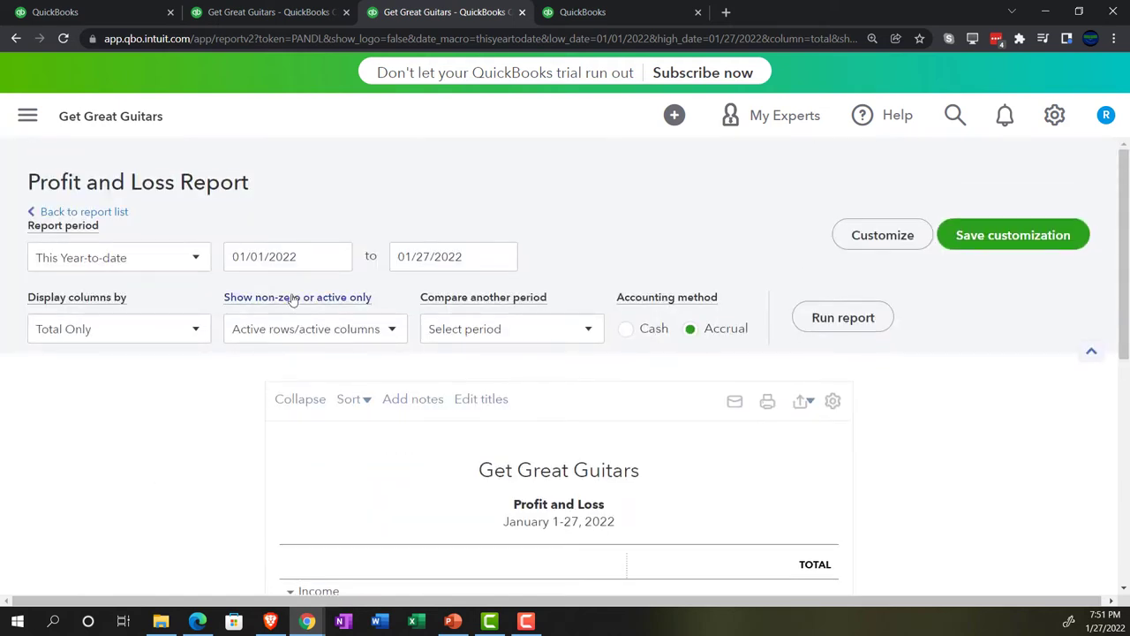
- Run the Profit and Loss report for the period 01/01/2022 to 12/31/2022
left_click_drag(283, 259, 226, 215)
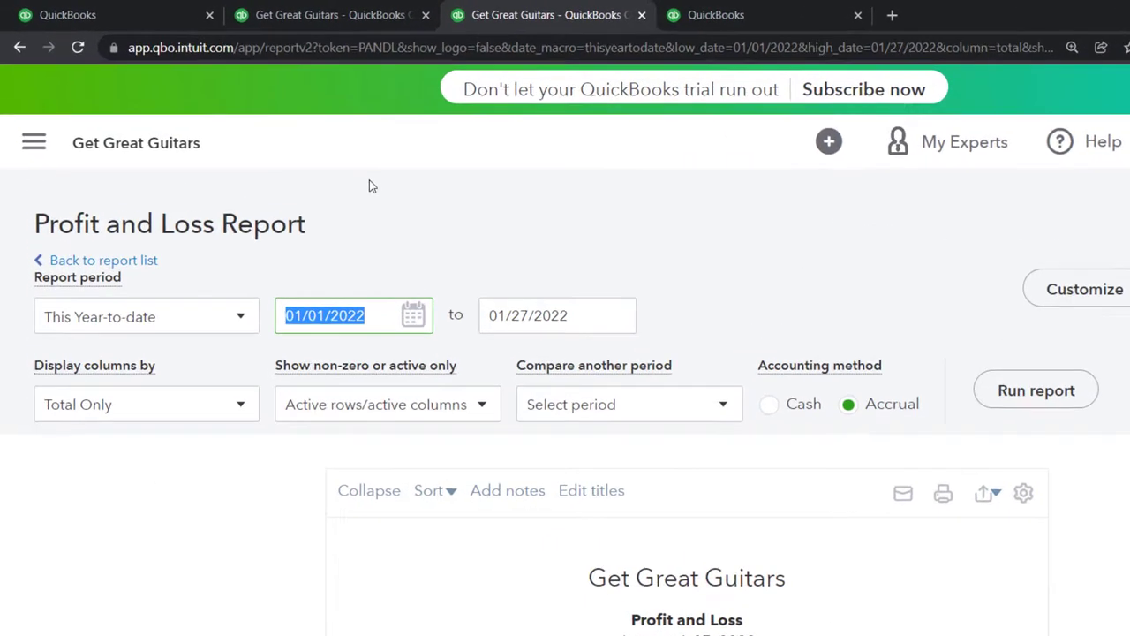
type("010122")
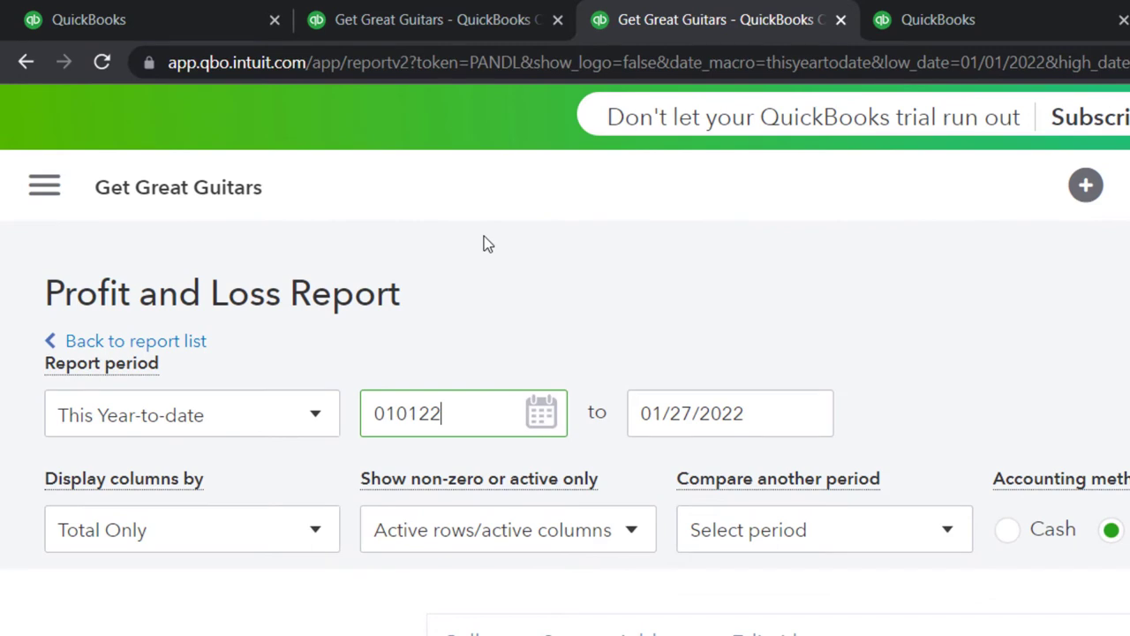
key("Tab")
type("1")
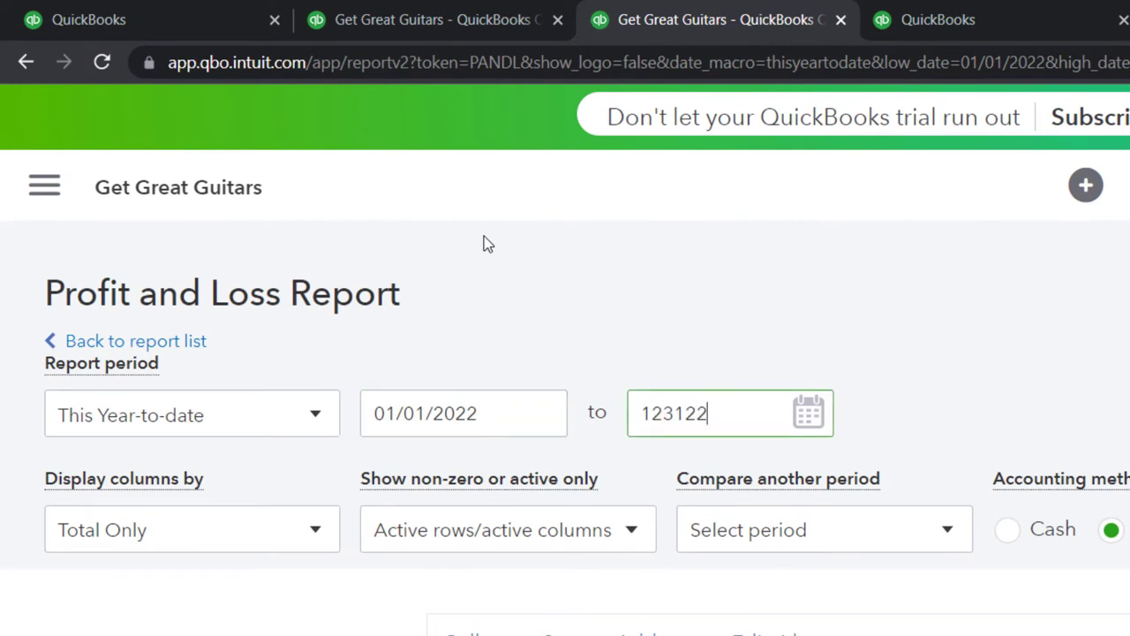
key("Tab")
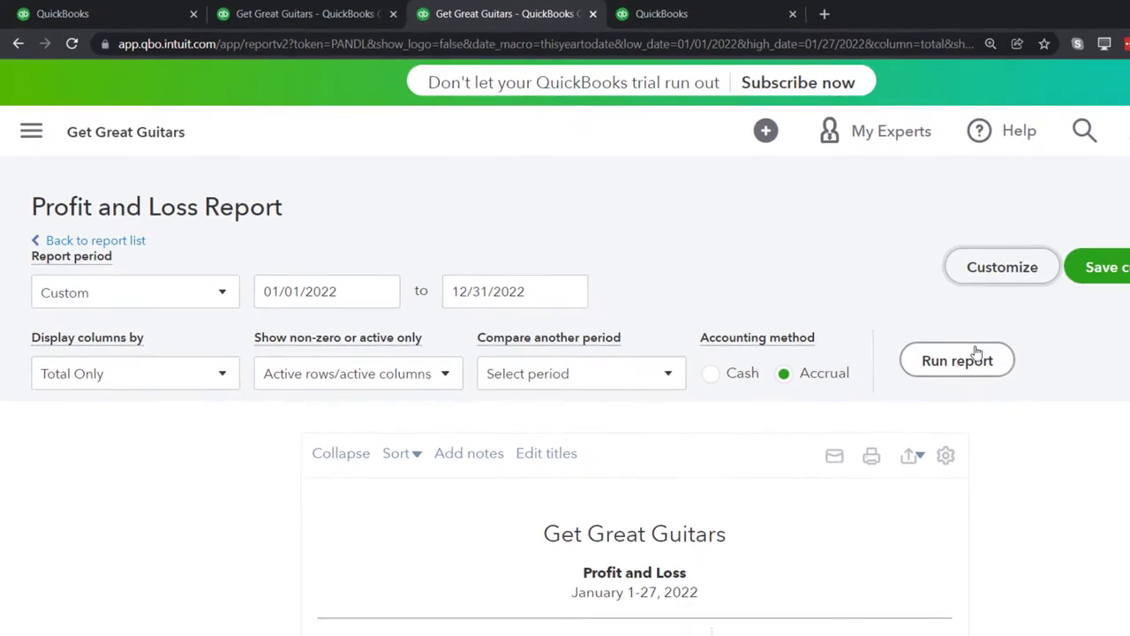
left_click(975, 353)
scroll(976, 353, "down", 3)
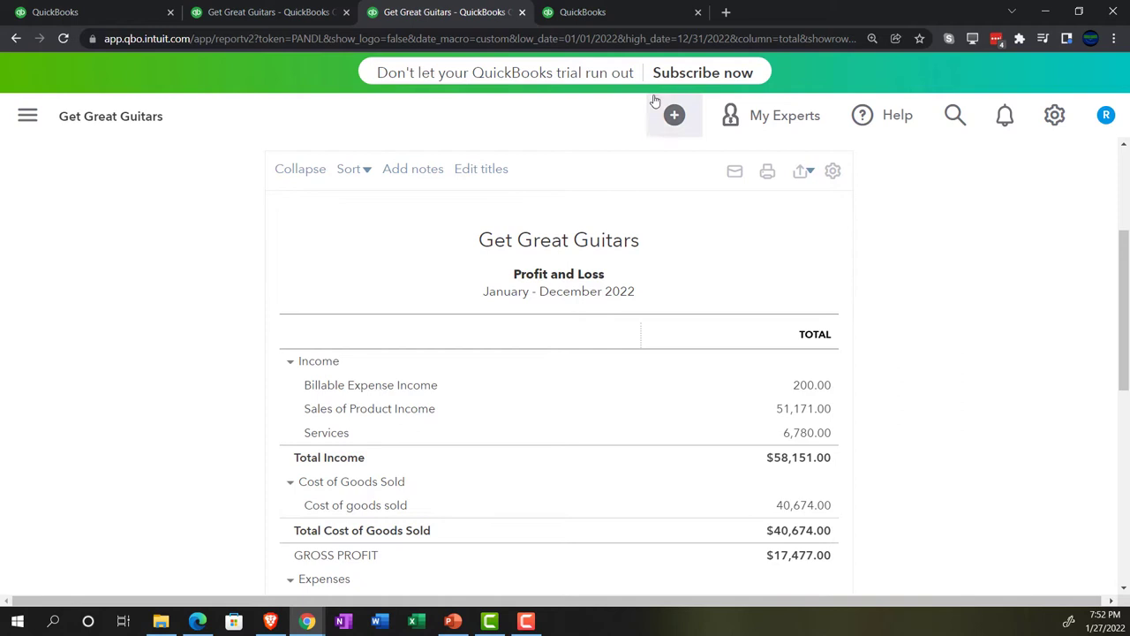
- Open another Profit and Loss report in the fourth browser tab, with the navigation collapsed
left_click(610, 14)
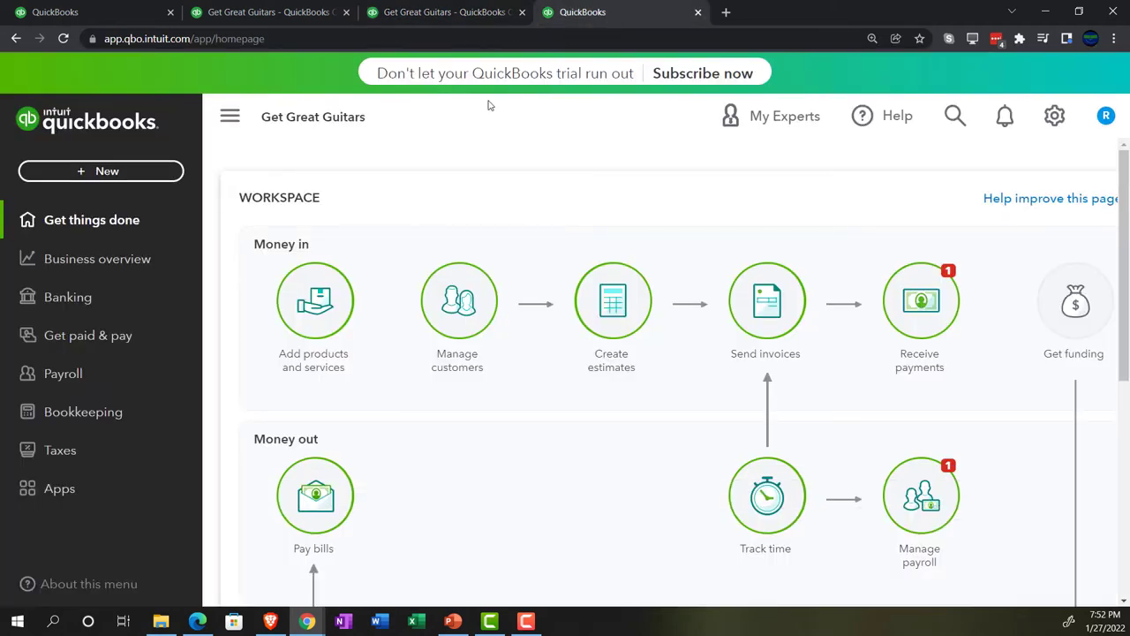
left_click(133, 259)
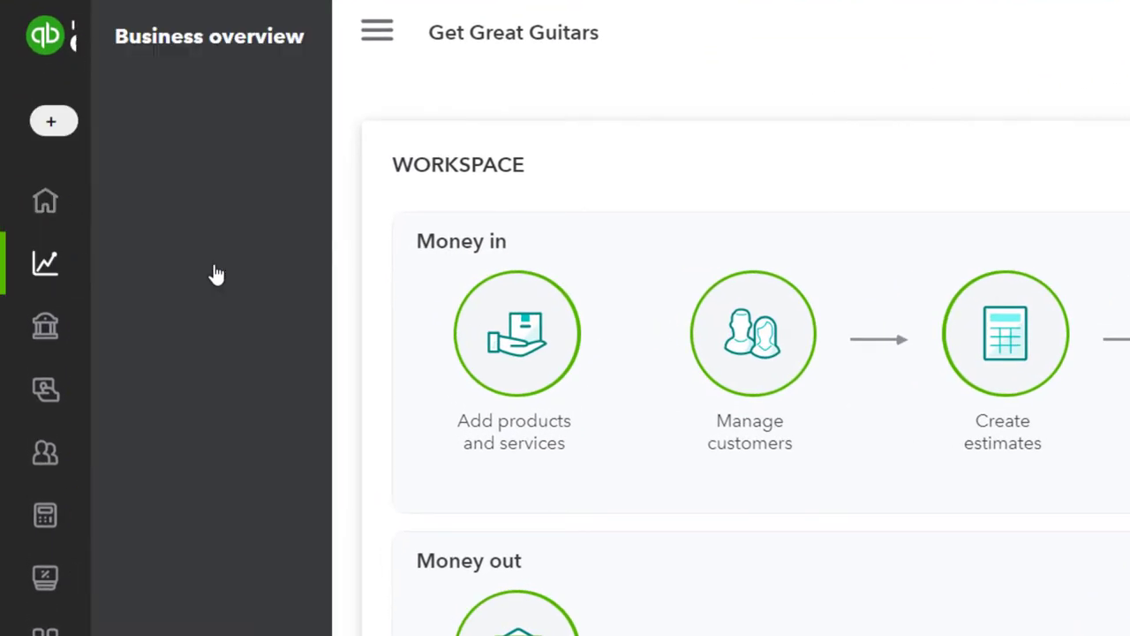
left_click(212, 270)
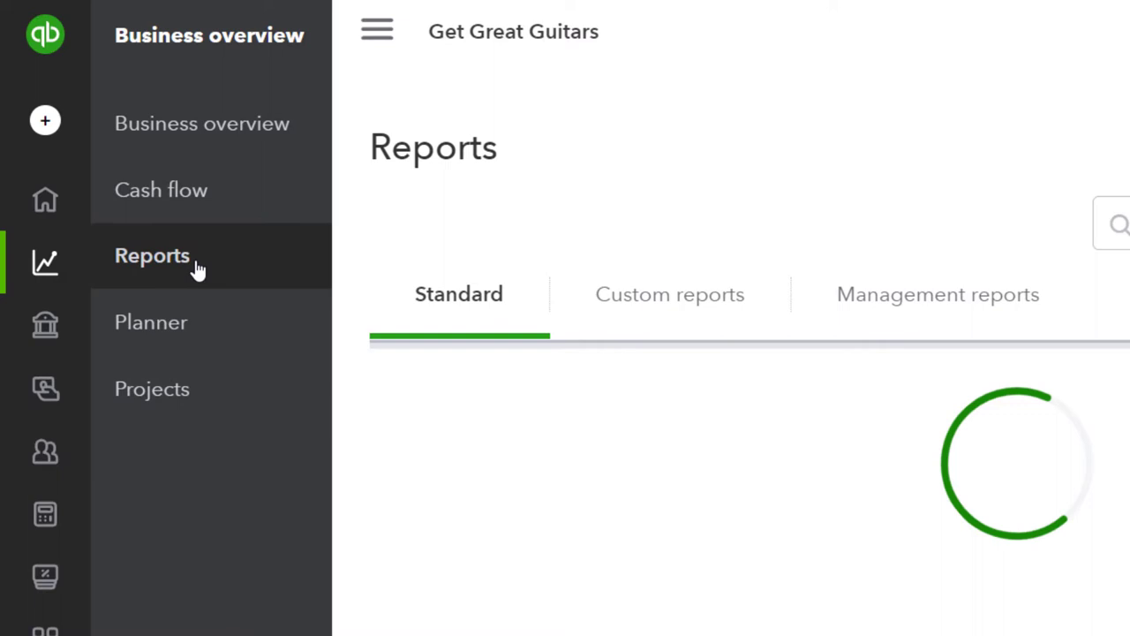
left_click(377, 30)
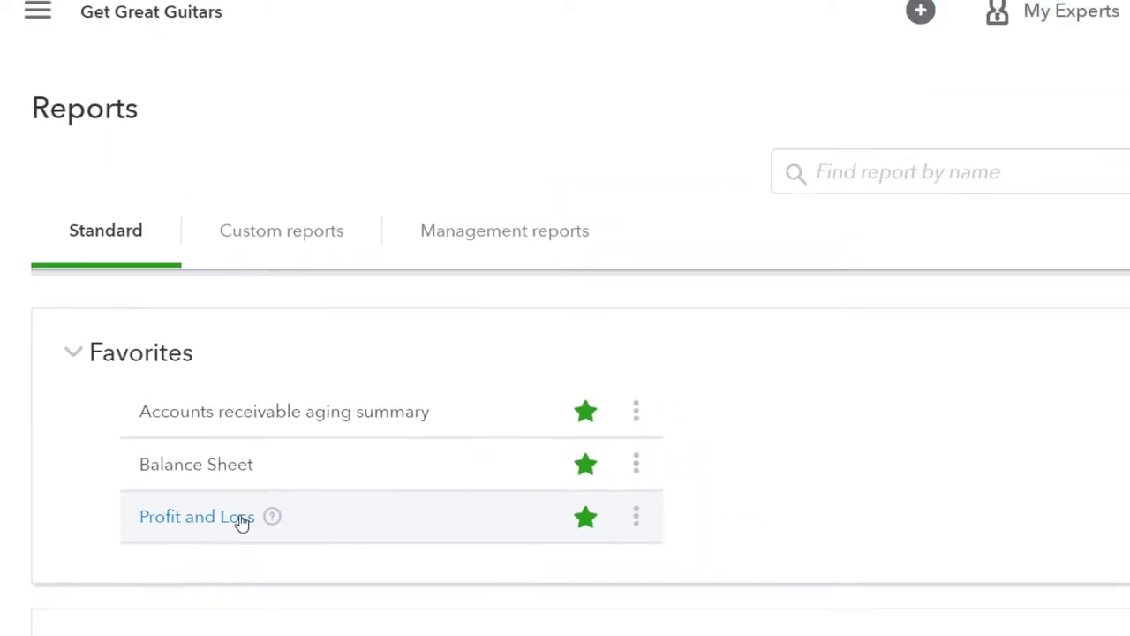
left_click(300, 548)
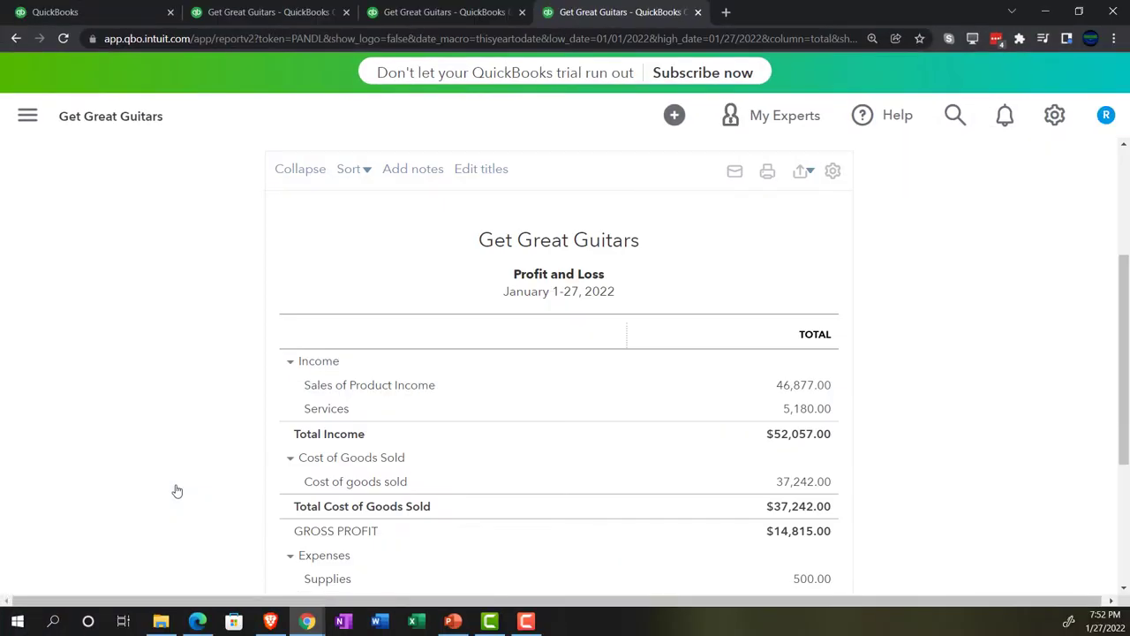
- Run the Profit and Loss report in the fourth browser tab for the period 02/01/2022 to 12/31/2022
scroll(177, 491, "up", 3)
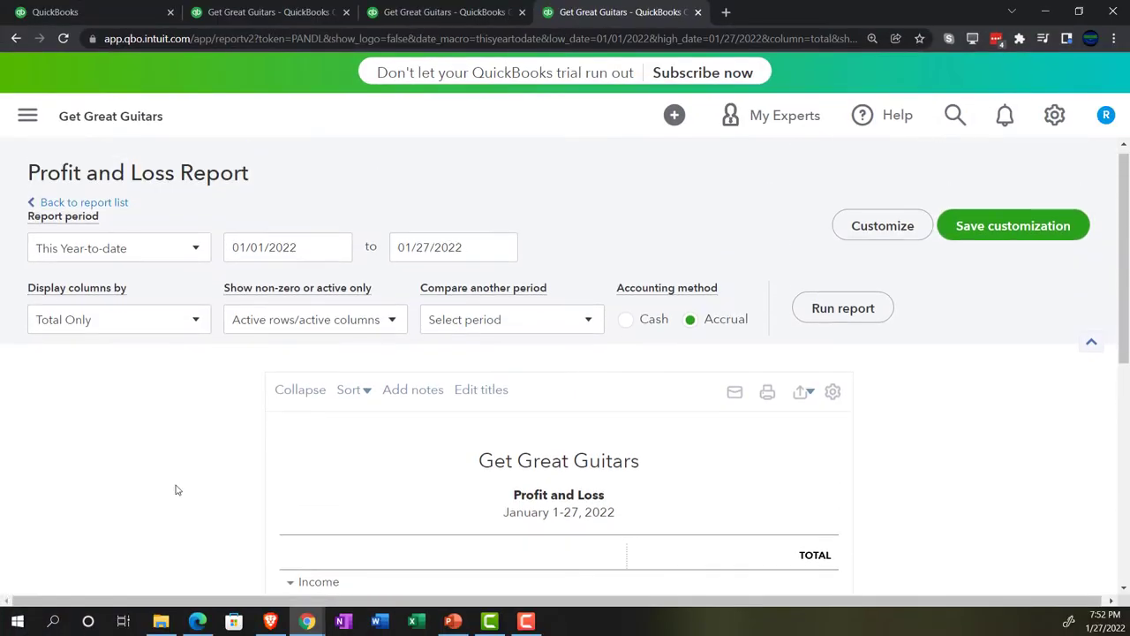
left_click_drag(295, 253, 231, 249)
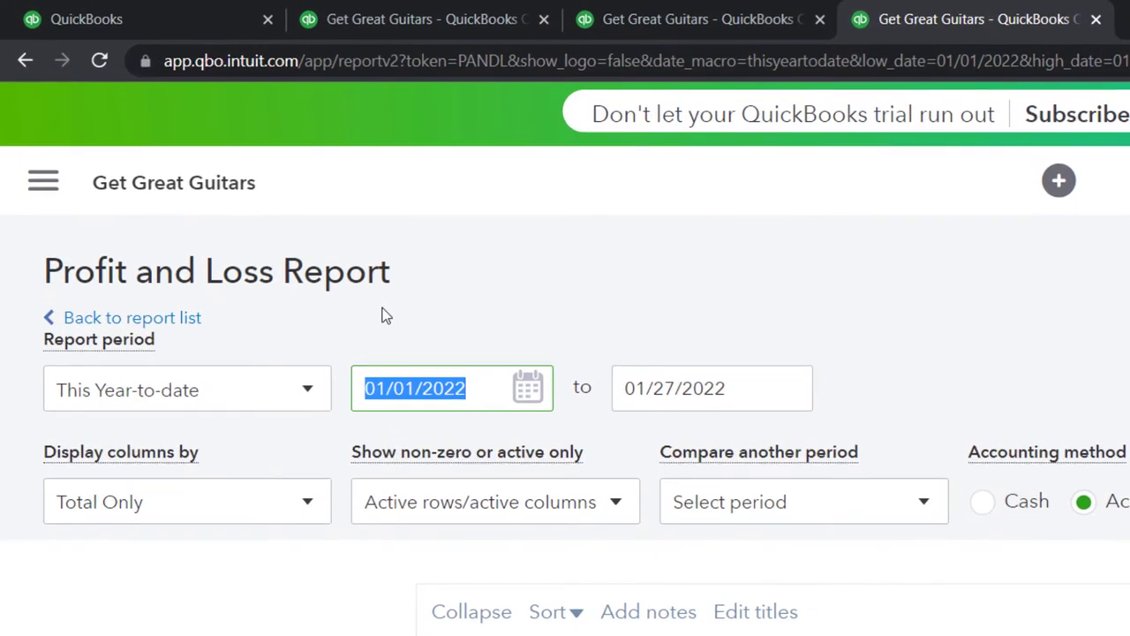
type("020122")
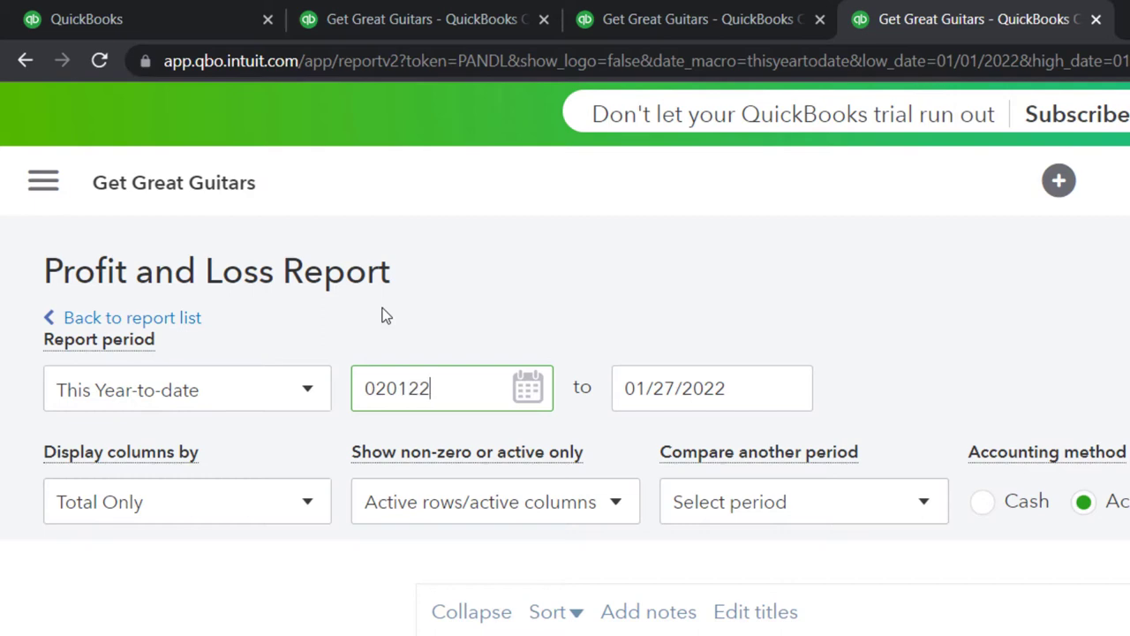
key("Tab")
type("12/31")
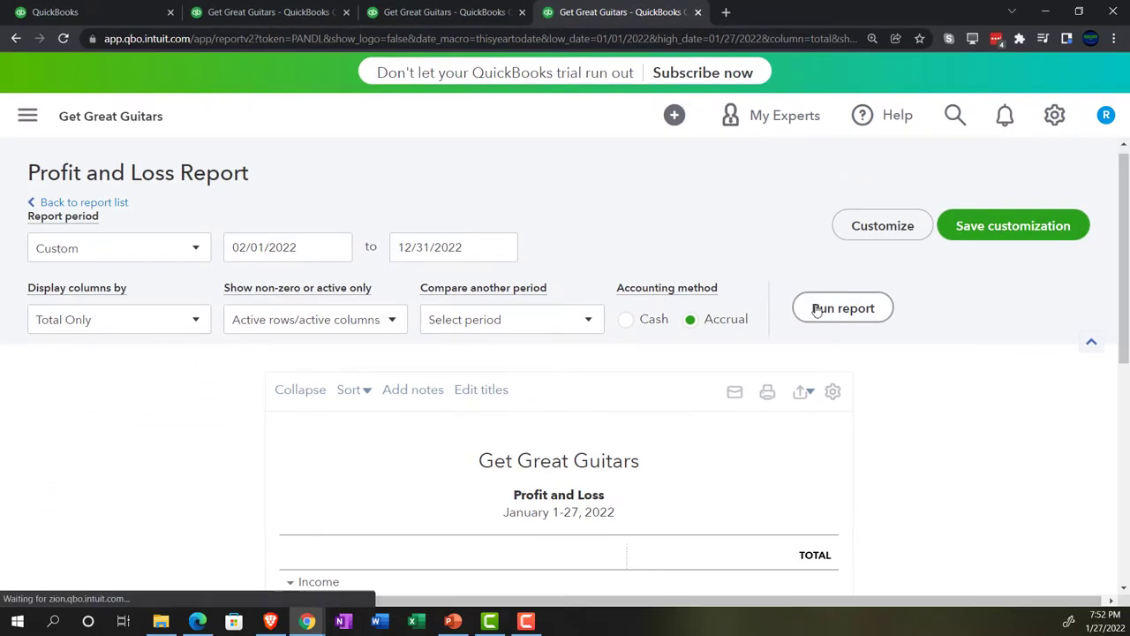
left_click(818, 309)
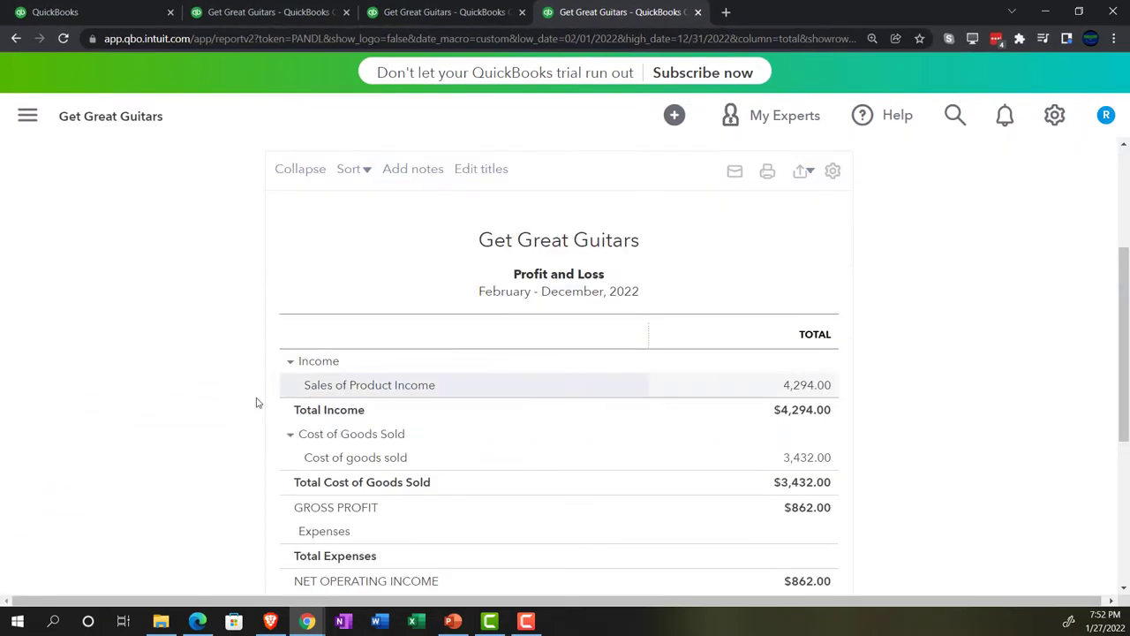
- Examine the February–December Profit and Loss down to net income, and review the January–December Profit and Loss in the third browser tab
key("ctrl+plus")
key("ctrl+plus")
key("ctrl+plus")
scroll(185, 408, "down", 5)
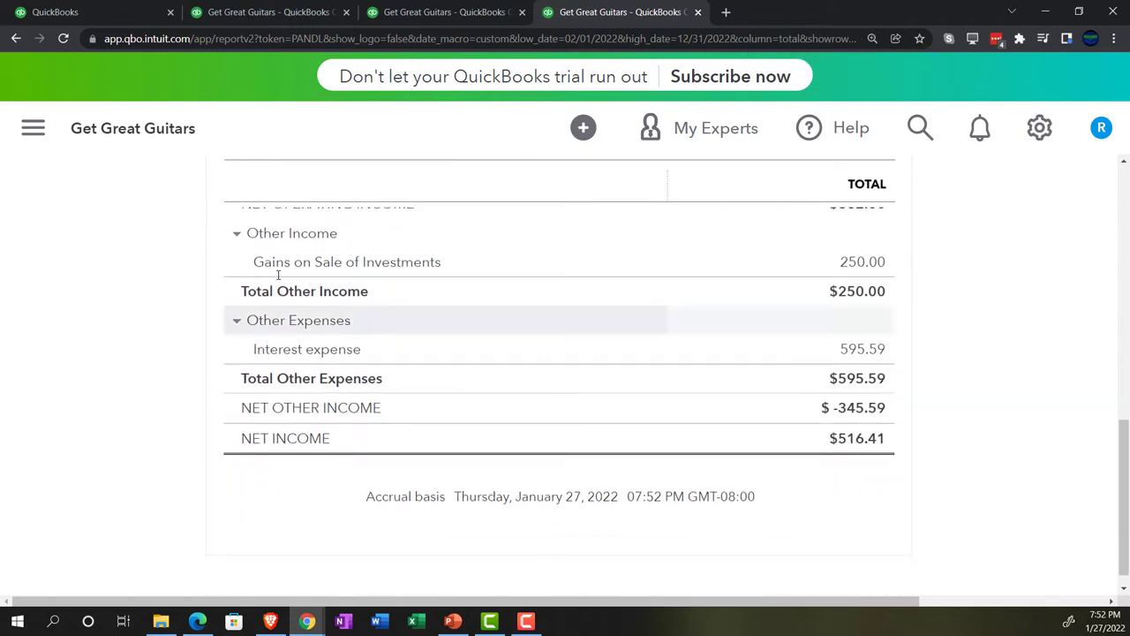
left_click(409, 13)
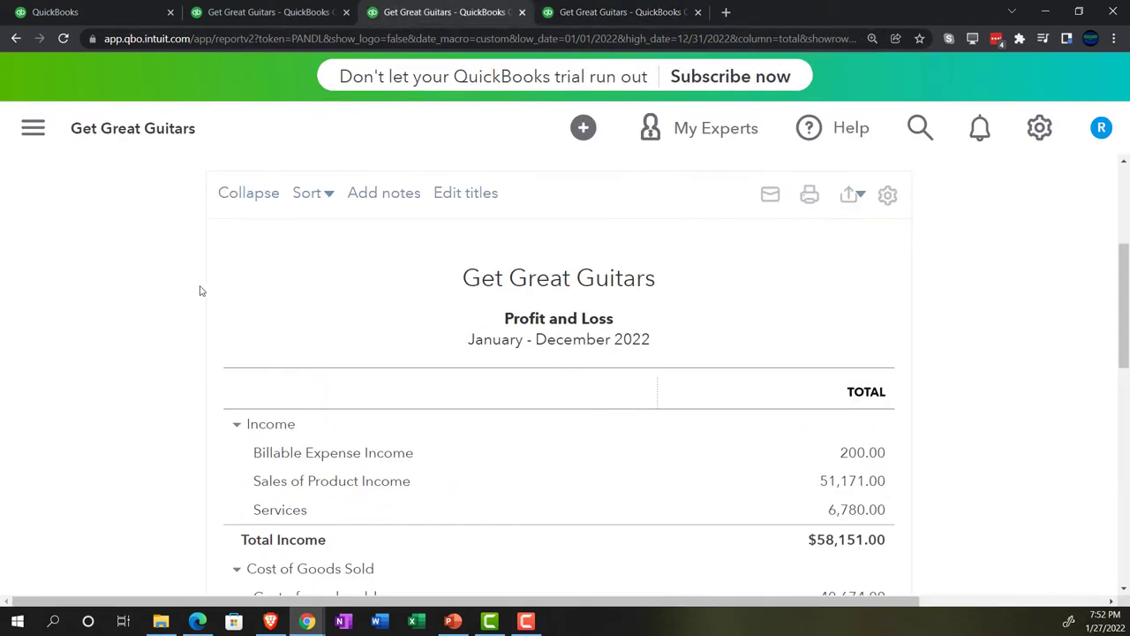
scroll(162, 329, "down", 1)
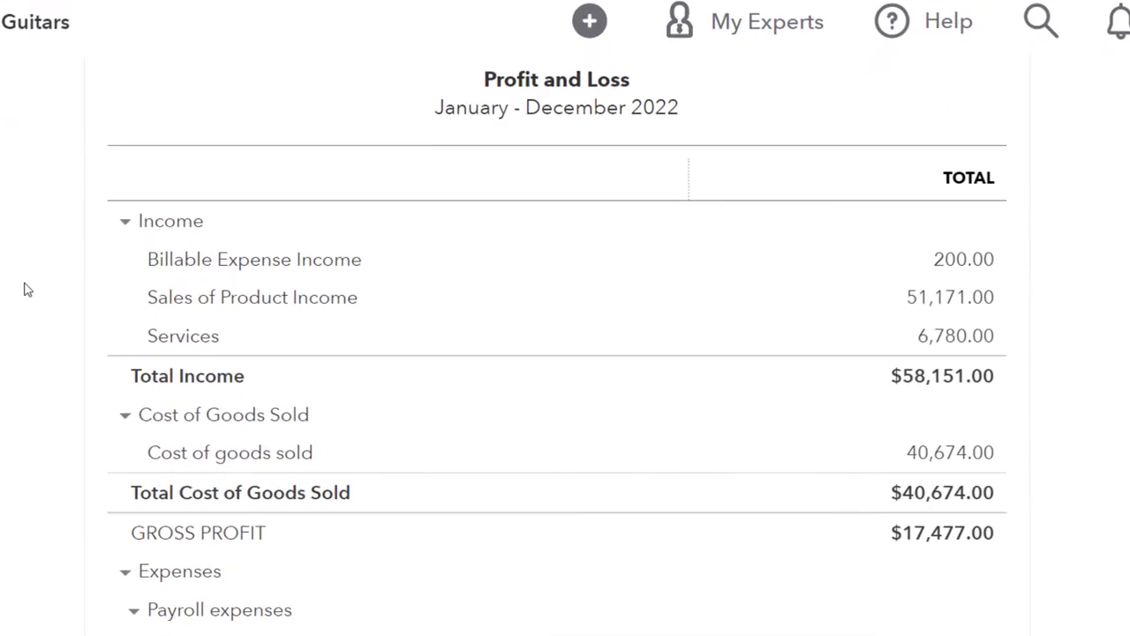
scroll(26, 280, "down", 5)
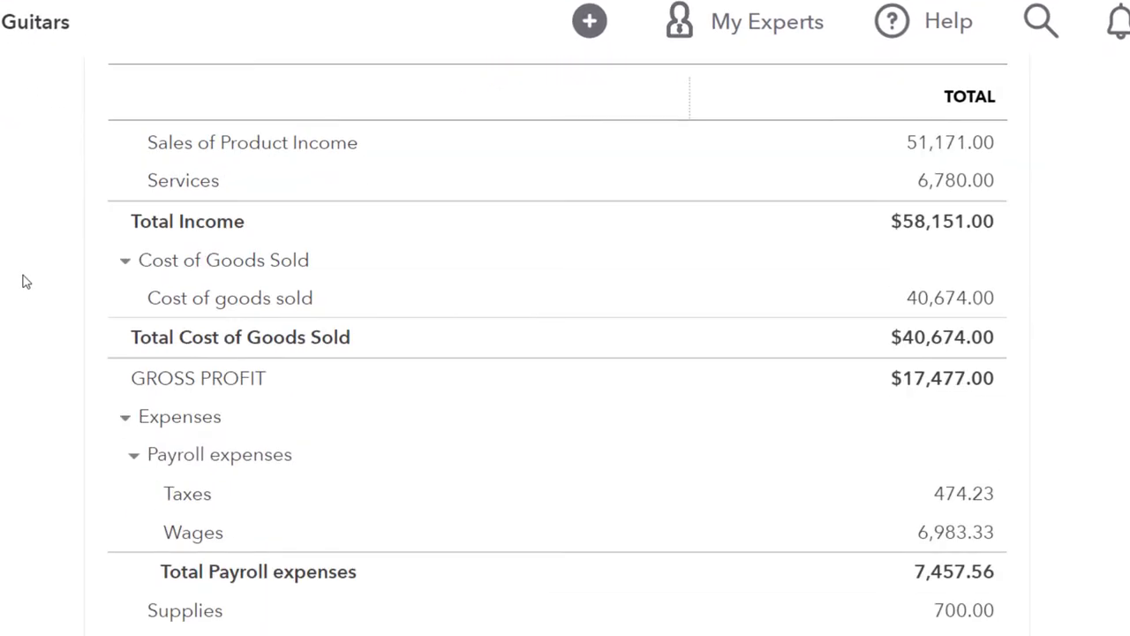
scroll(26, 281, "down", 2)
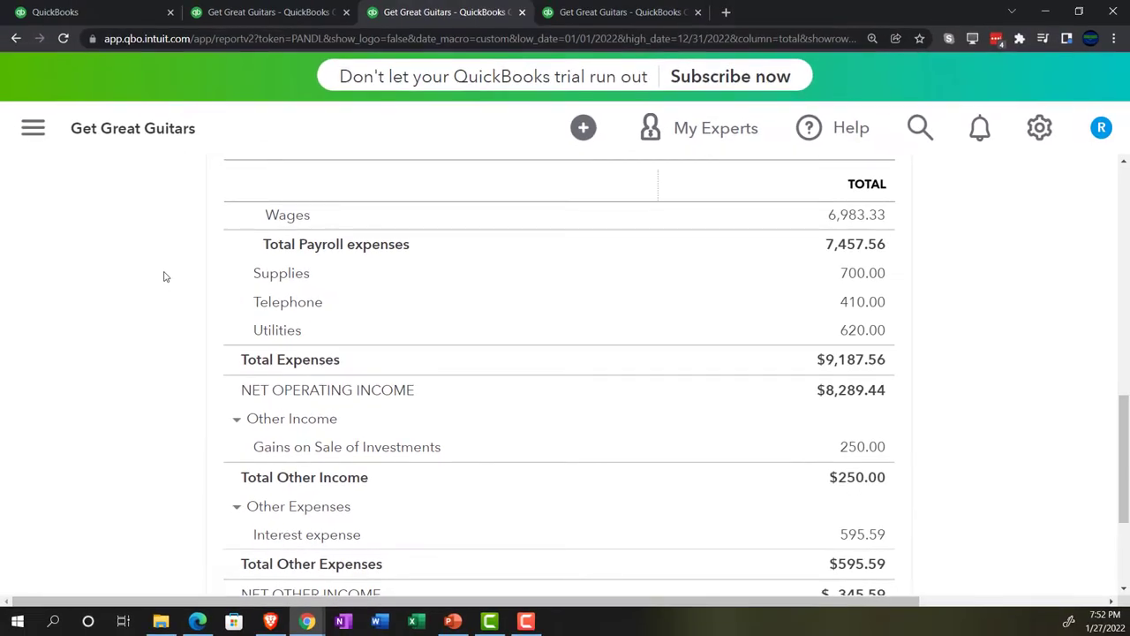
- Return to the home page in the first browser tab and look over the available new transaction forms
left_click(117, 13)
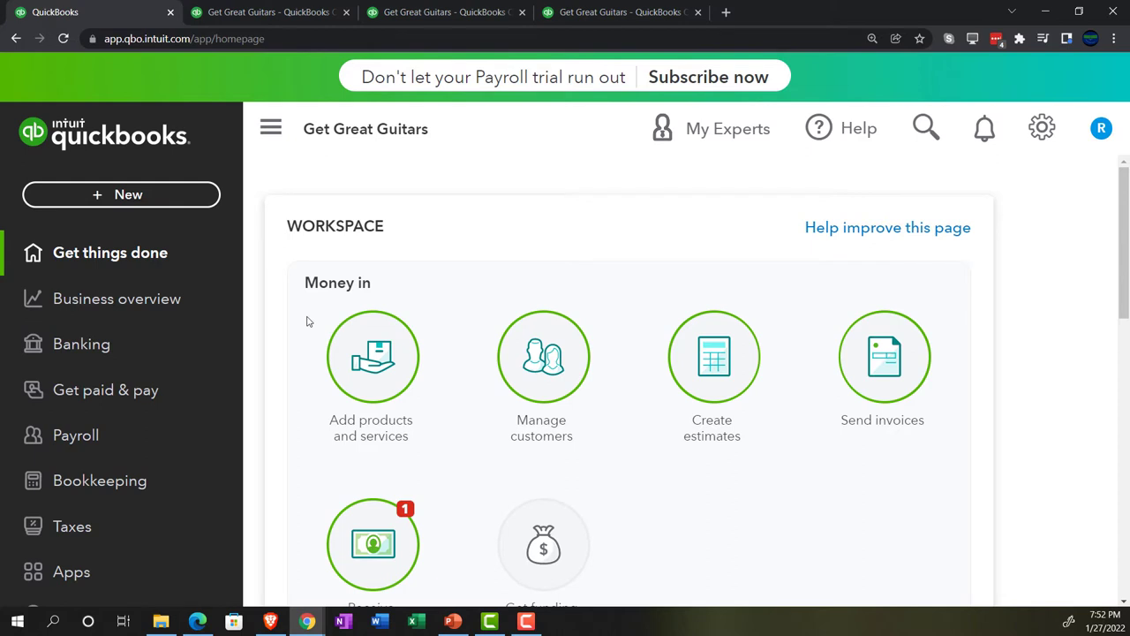
key("ctrl+minus")
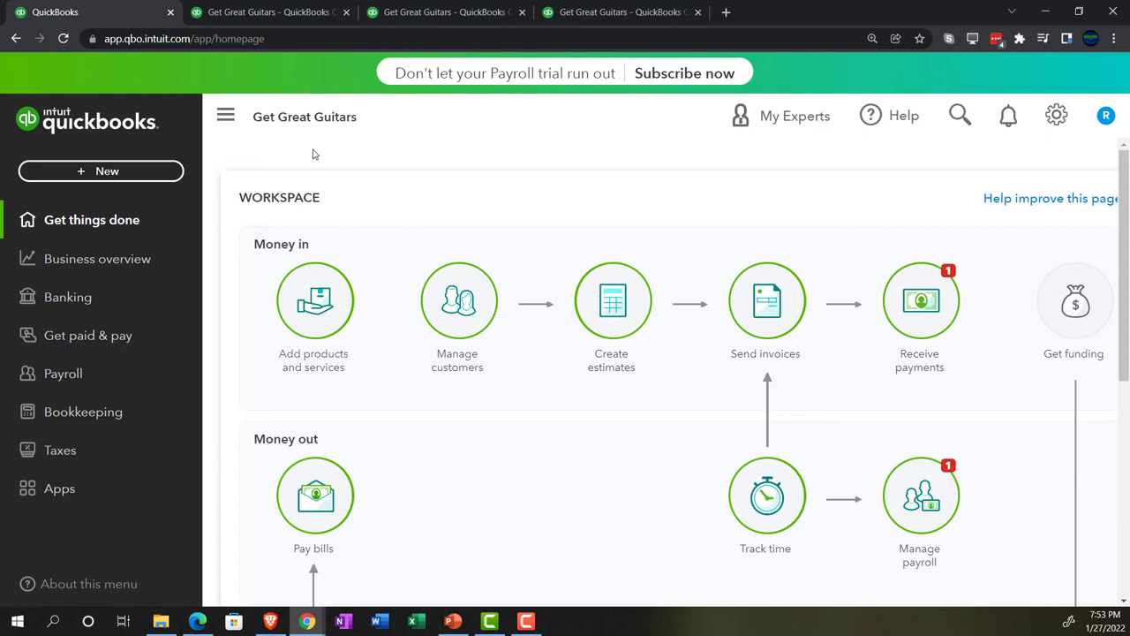
left_click(153, 171)
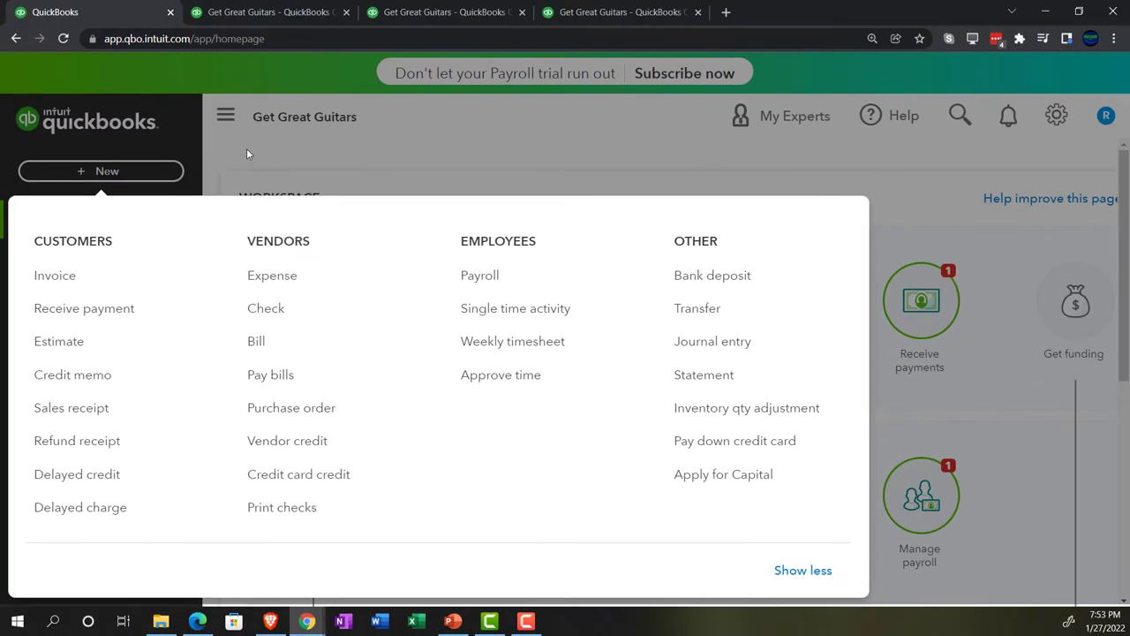
left_click(247, 152)
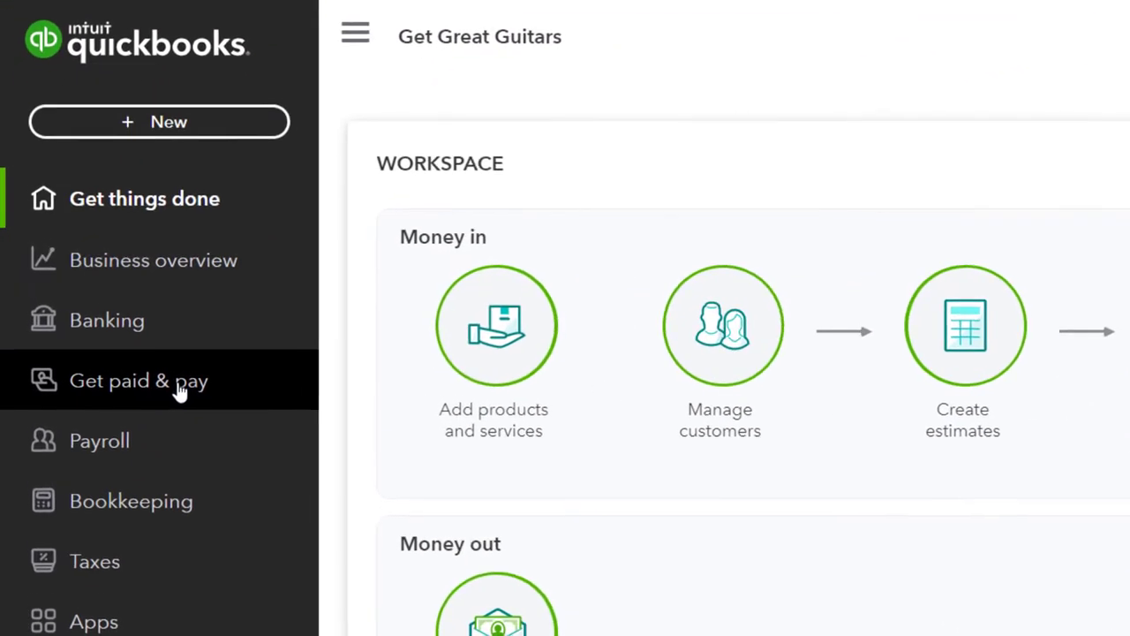
- Open the transaction list of the vendor Fender from the vendor list, with the navigation collapsed
left_click(177, 386)
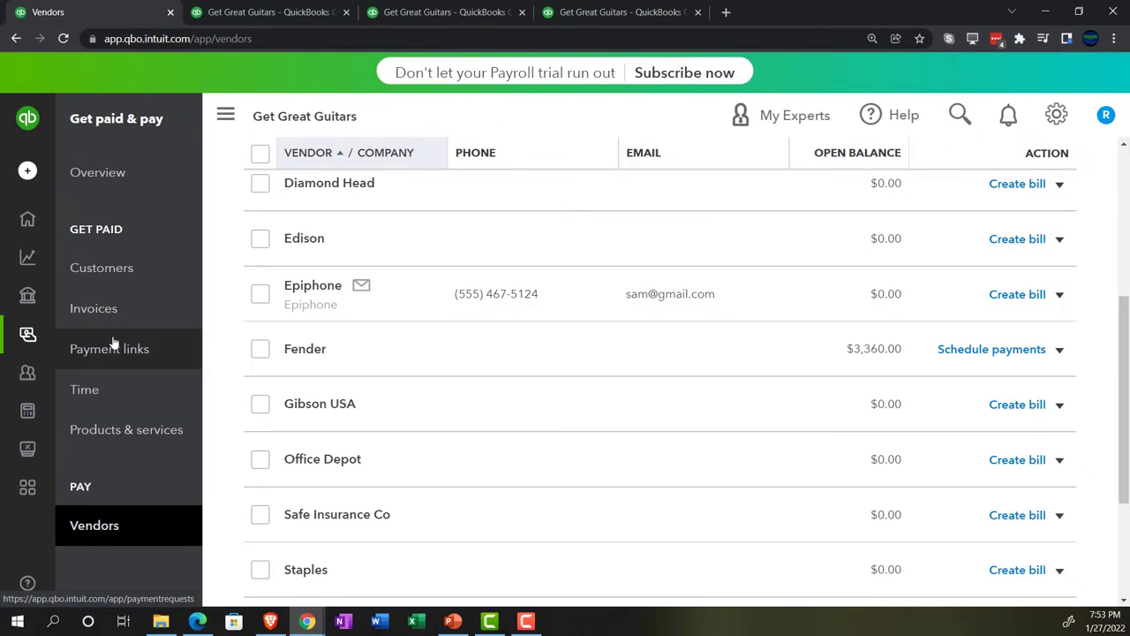
left_click(226, 119)
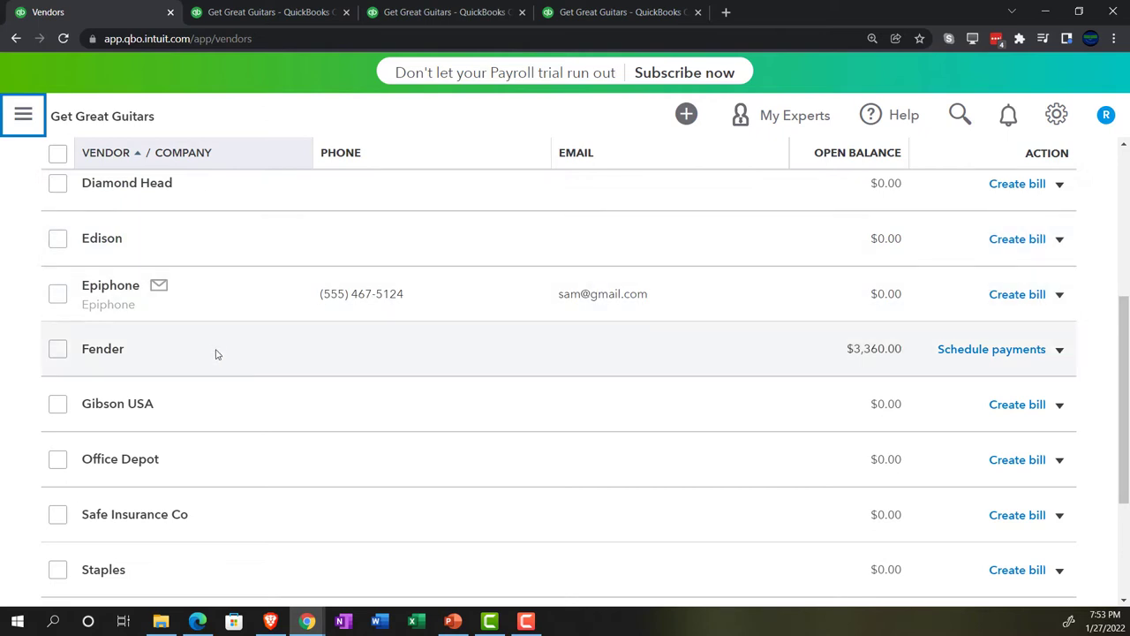
left_click(216, 354)
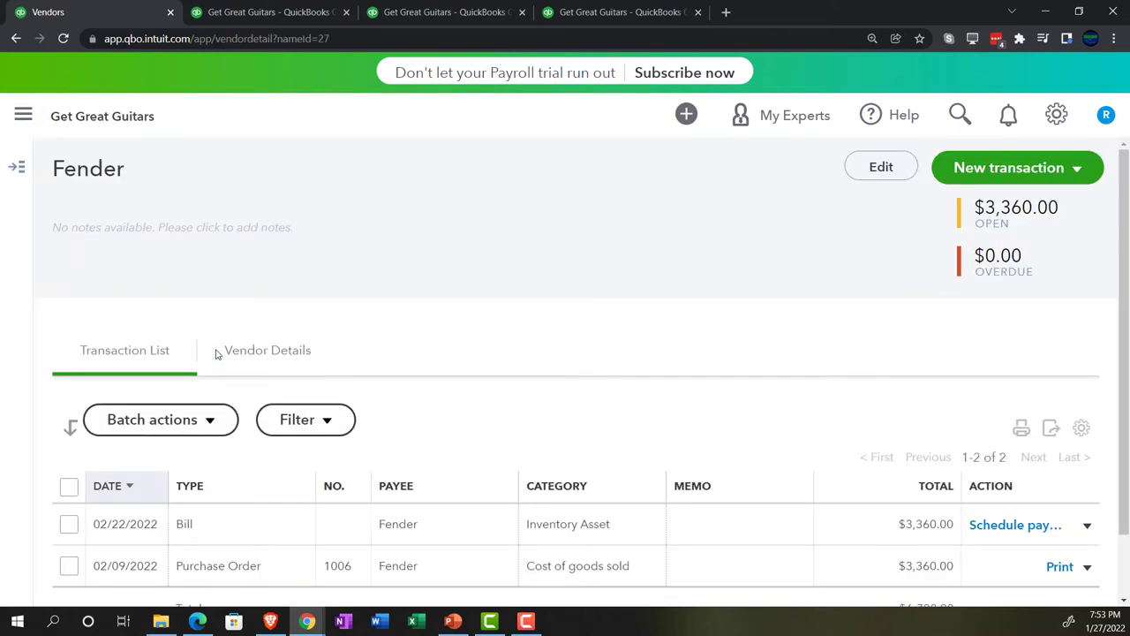
scroll(216, 354, "down", 1)
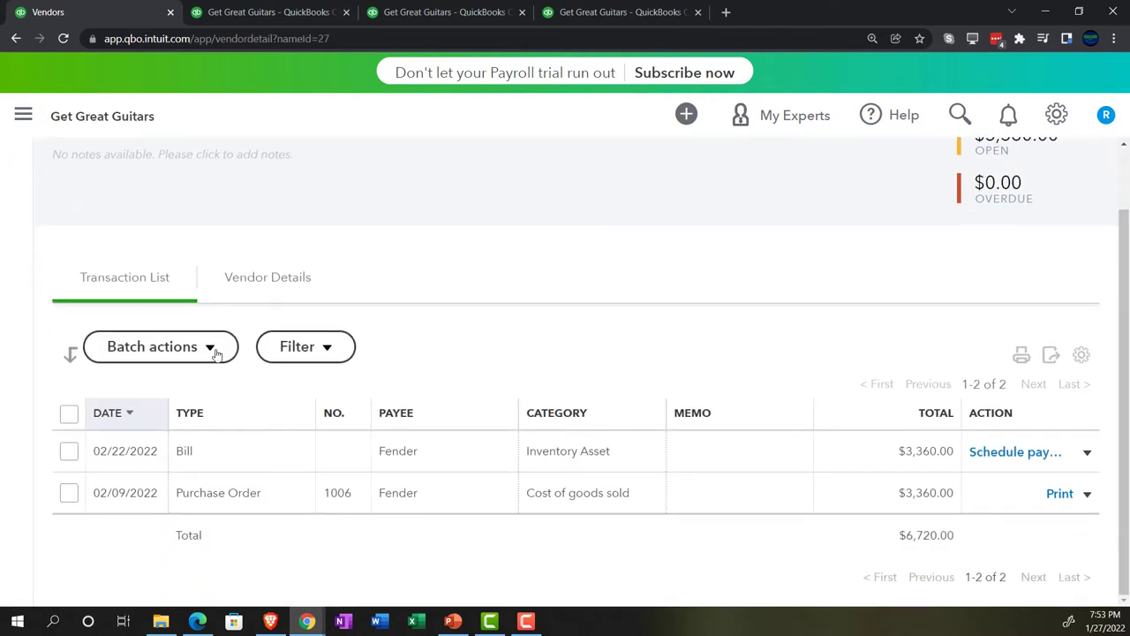
- Open Fender's purchase order 1006, examine its header and item details, and close it without changes
left_click(230, 497)
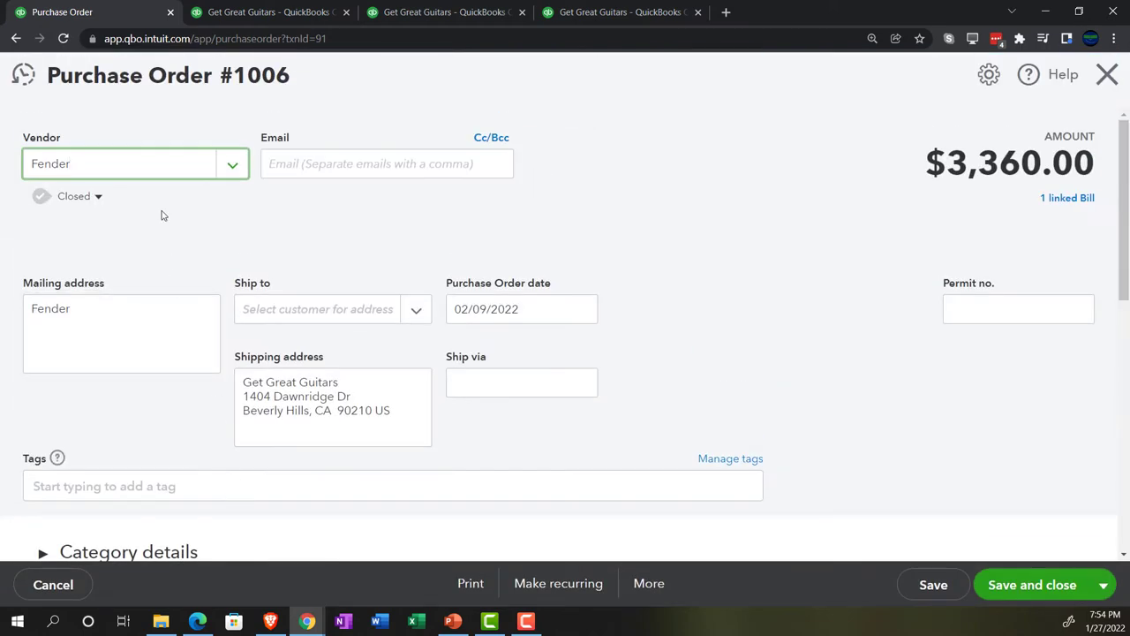
scroll(161, 216, "down", 3)
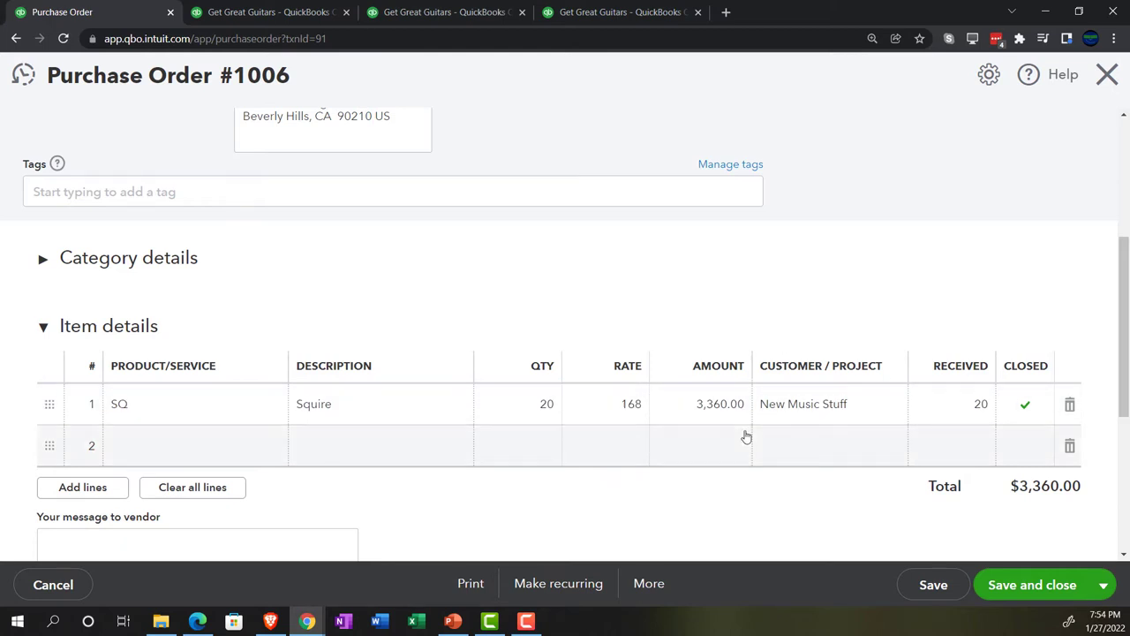
scroll(746, 437, "up", 3)
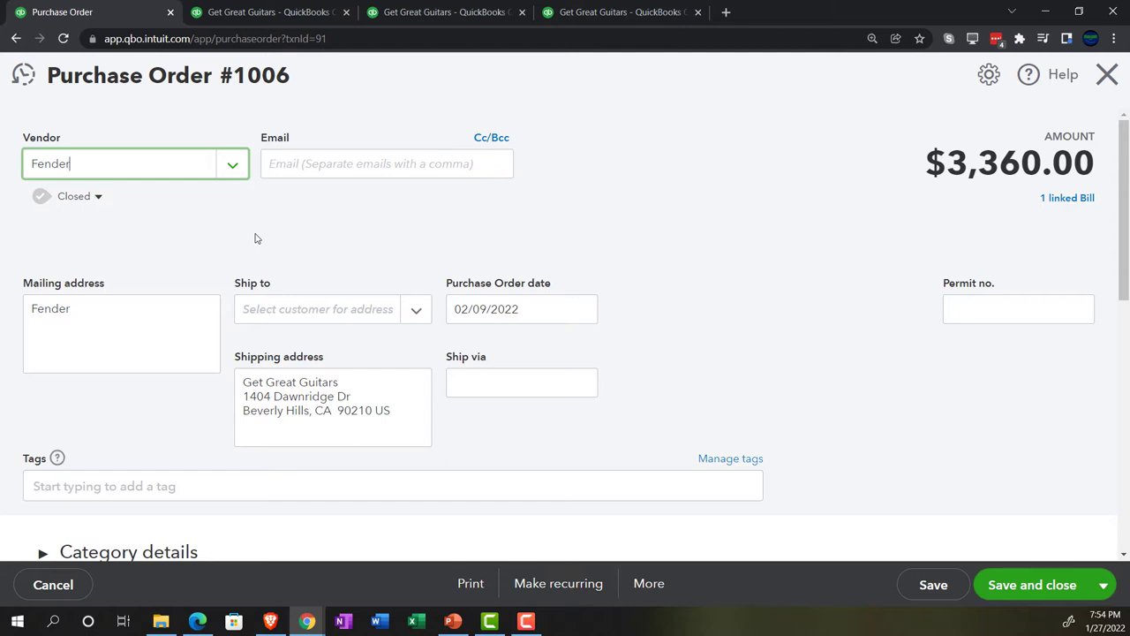
left_click(1108, 87)
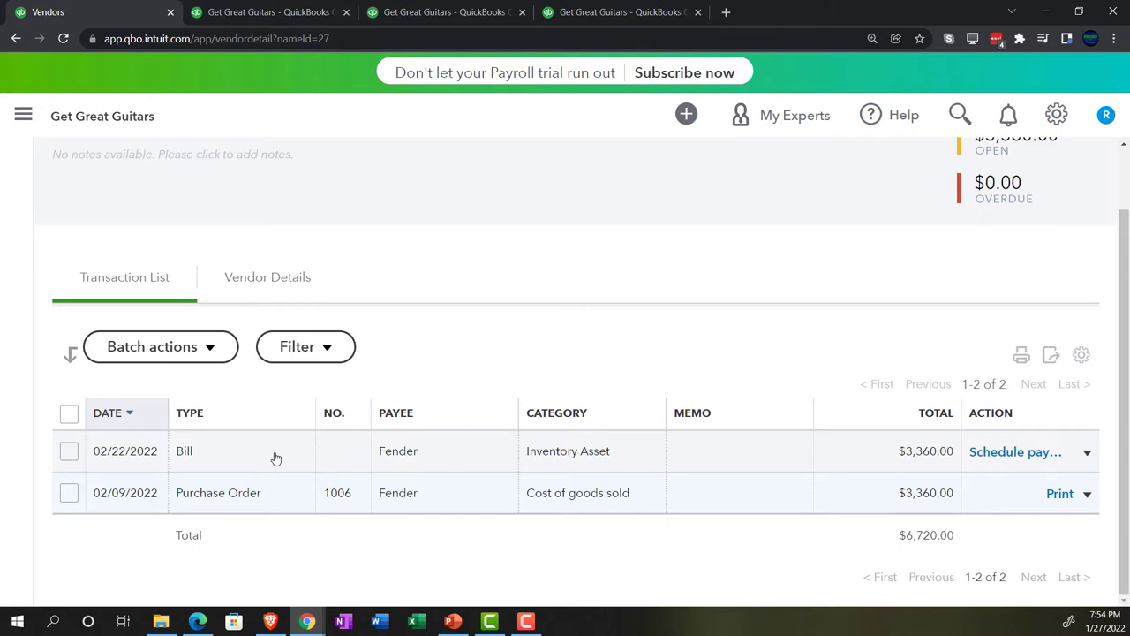
- Open Fender's bill dated 02/22/2022, examine its category and item details including the billable customer, and close it without changes
left_click(276, 458)
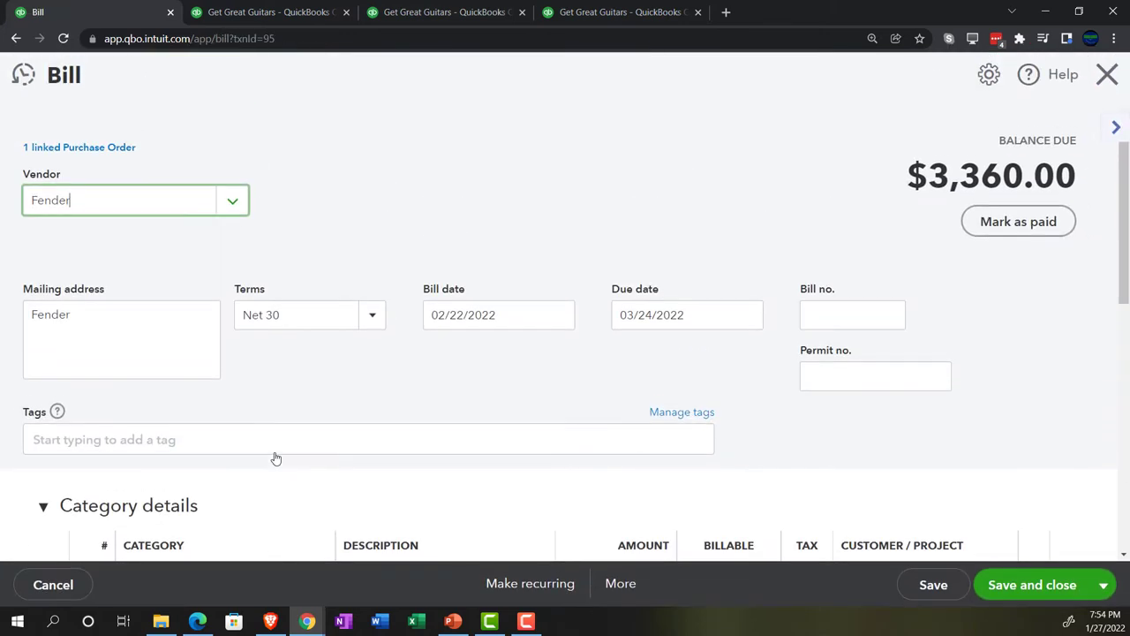
scroll(275, 458, "down", 3)
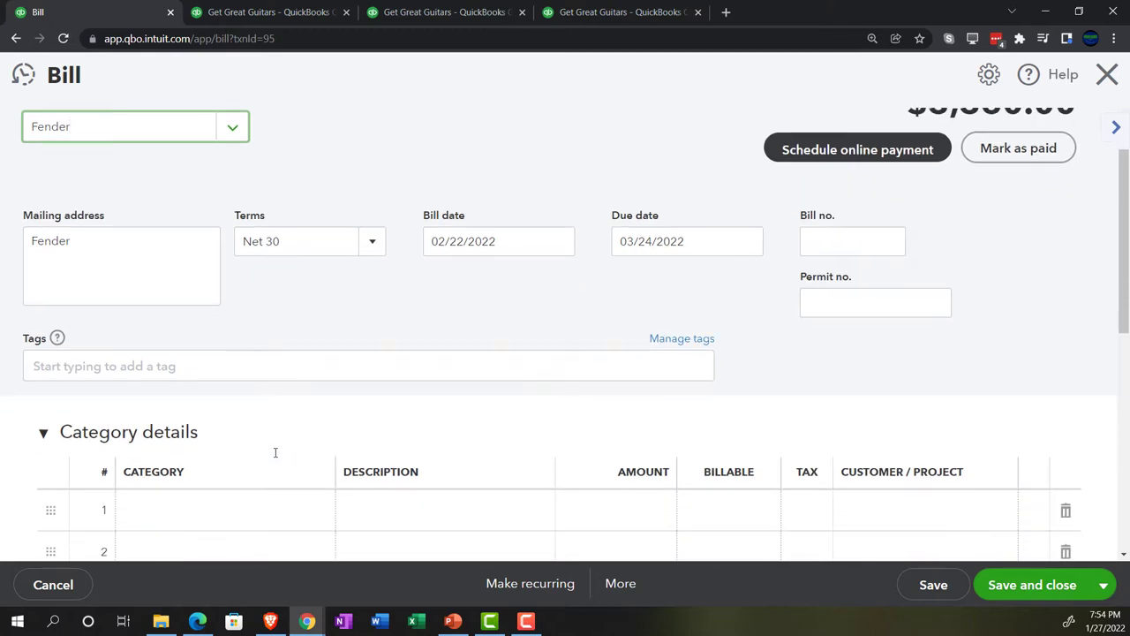
scroll(276, 458, "down", 2)
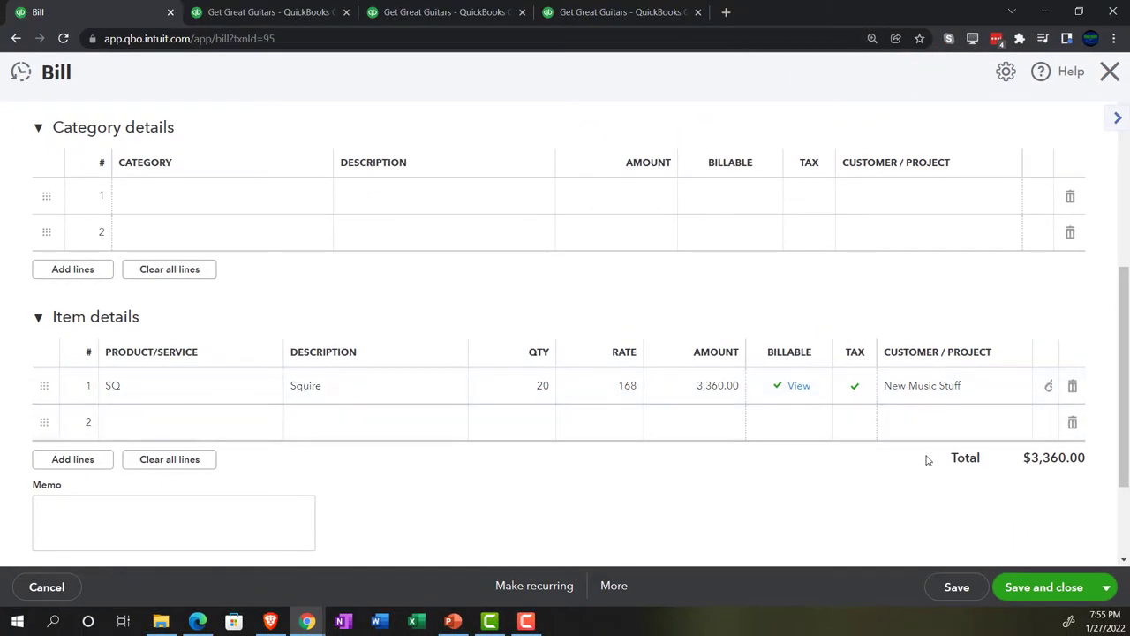
scroll(924, 460, "up", 1)
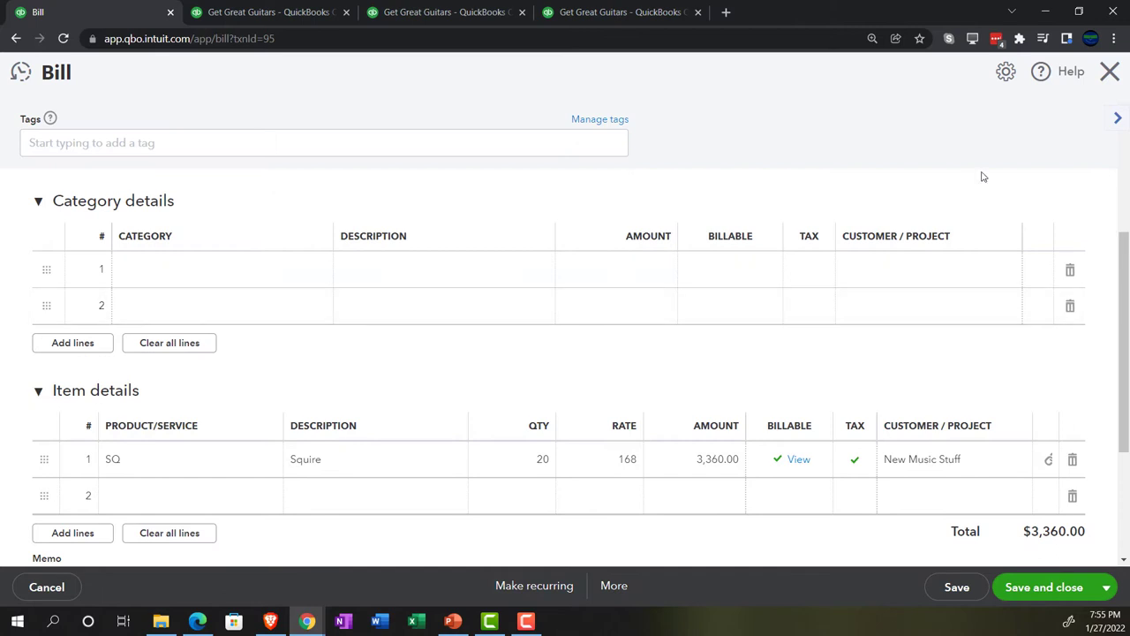
left_click(1109, 73)
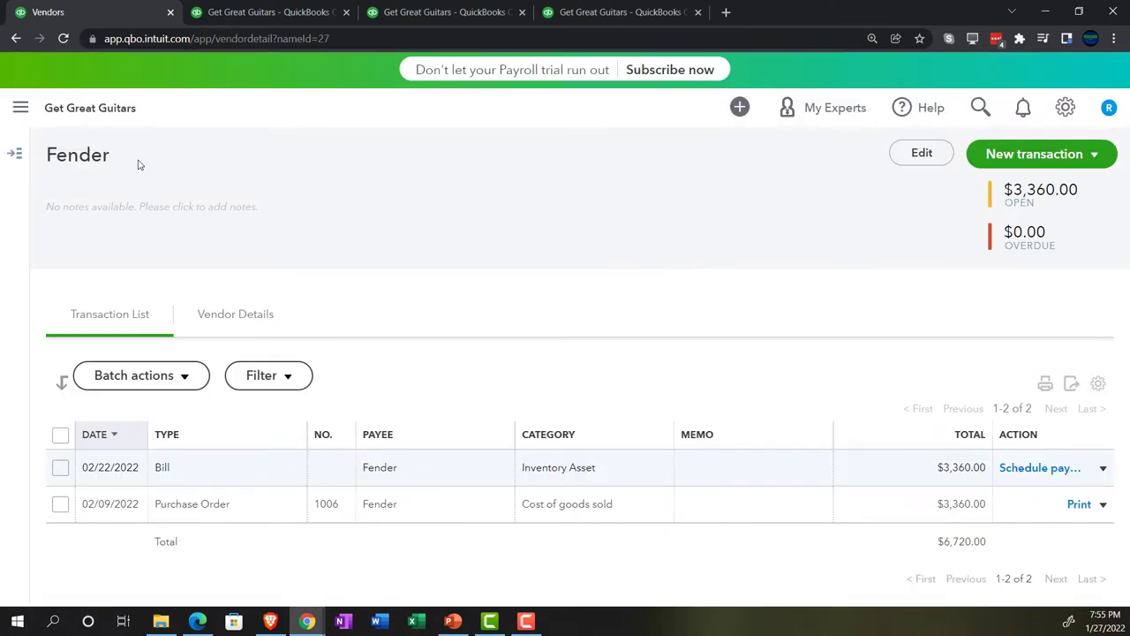
- Start a new invoice and choose New Music Stuff as the customer
left_click(21, 110)
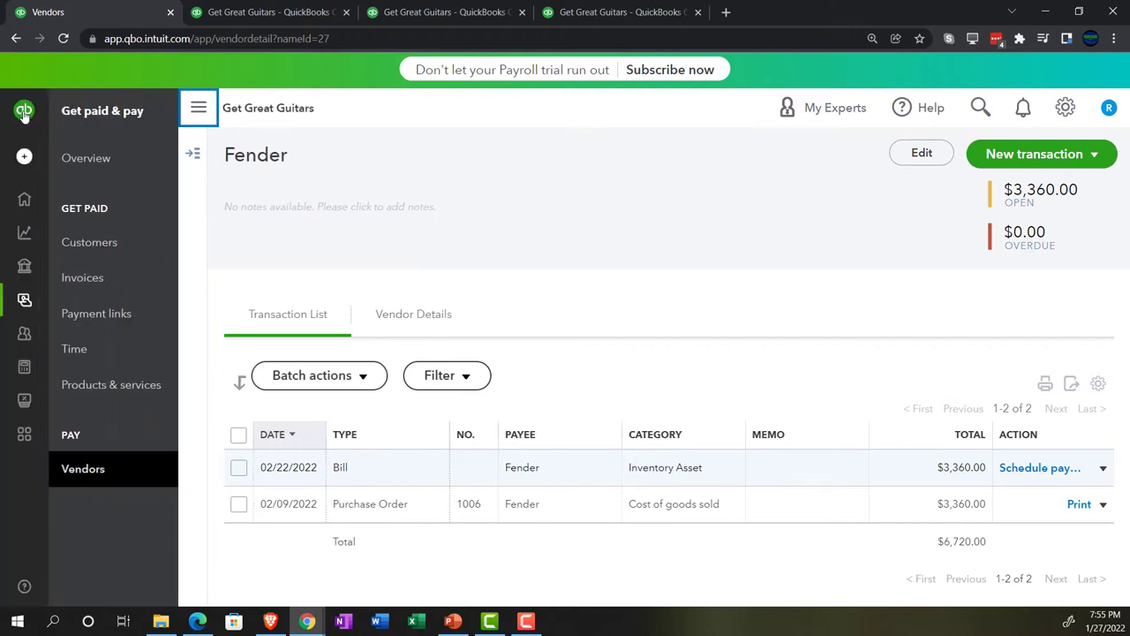
left_click(24, 156)
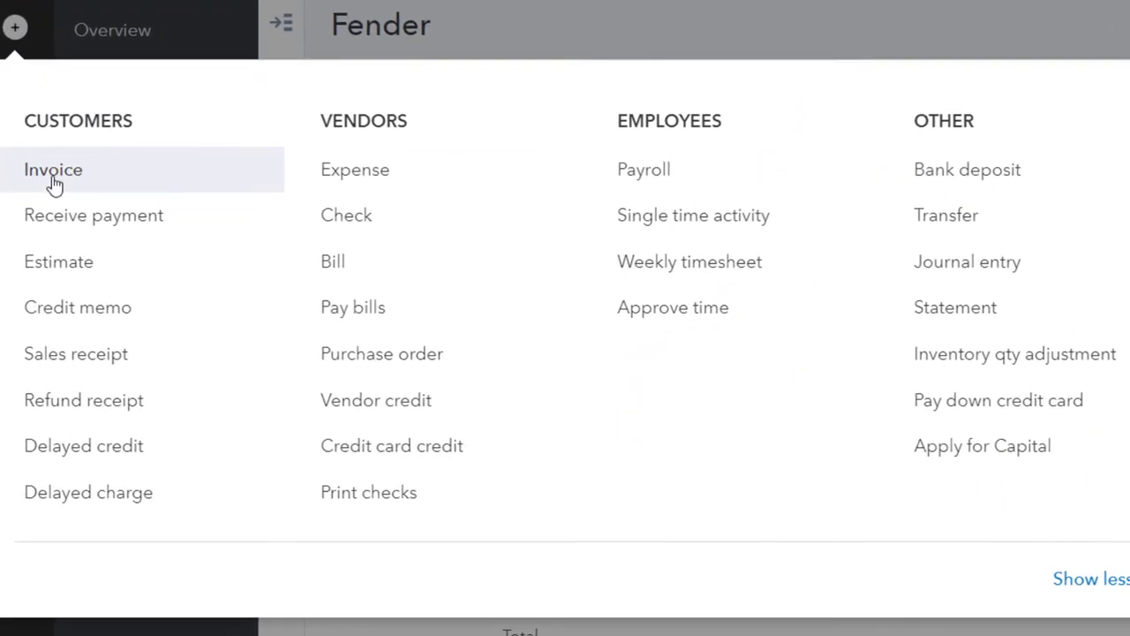
left_click(55, 184)
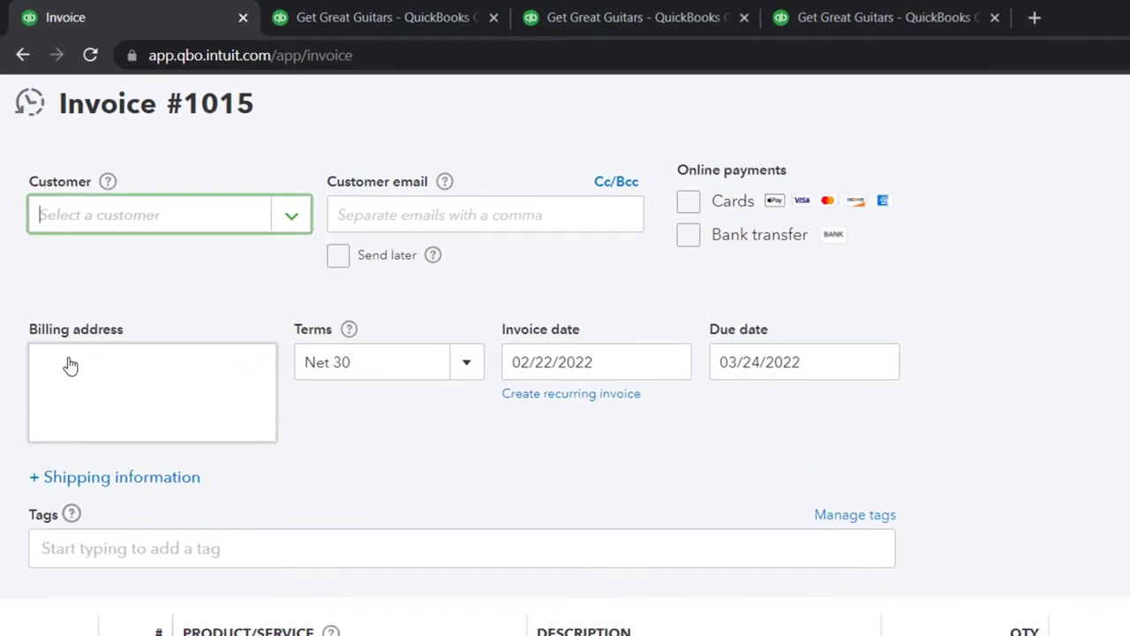
type("ne")
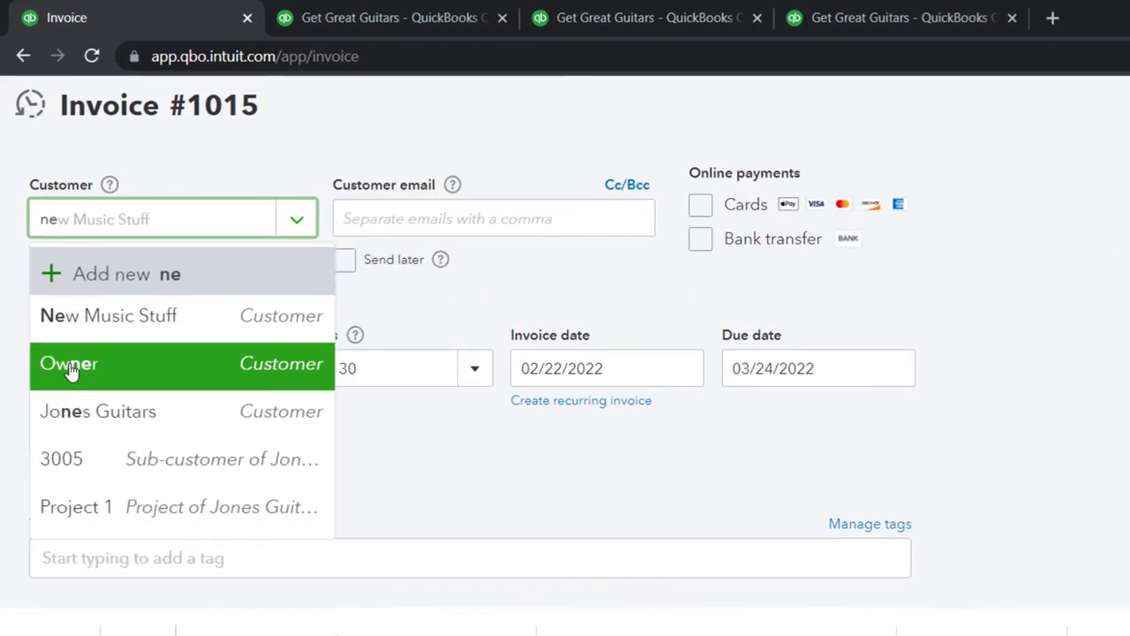
key("Down")
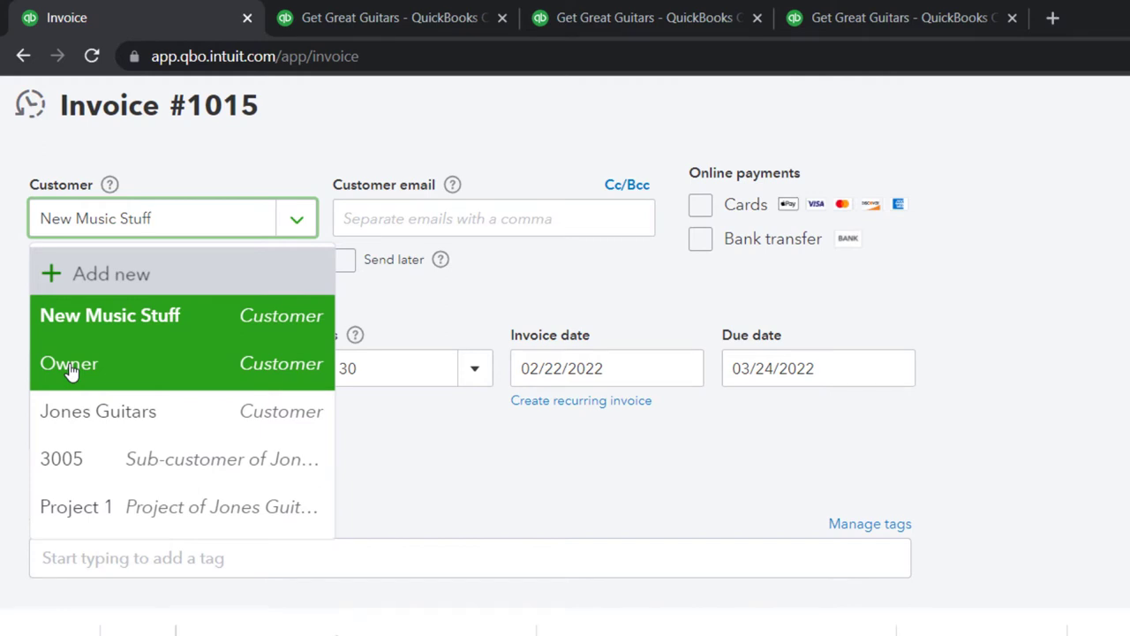
key("Return")
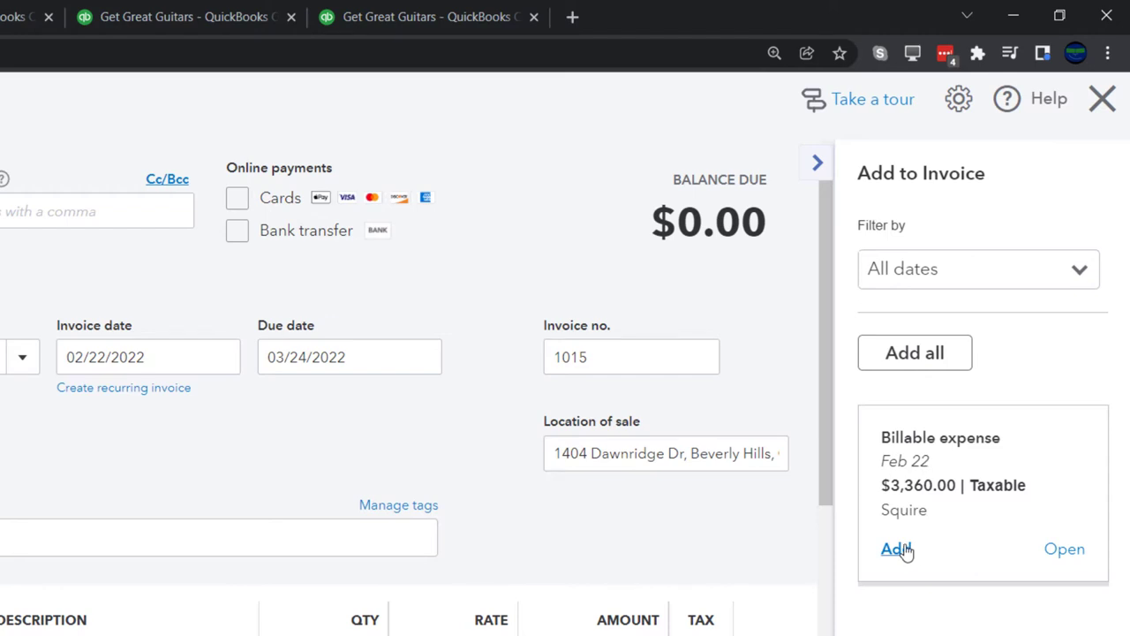
- Add the Feb 22 billable expense for Squire to the invoice and check the resulting line and customer field
left_click(896, 549)
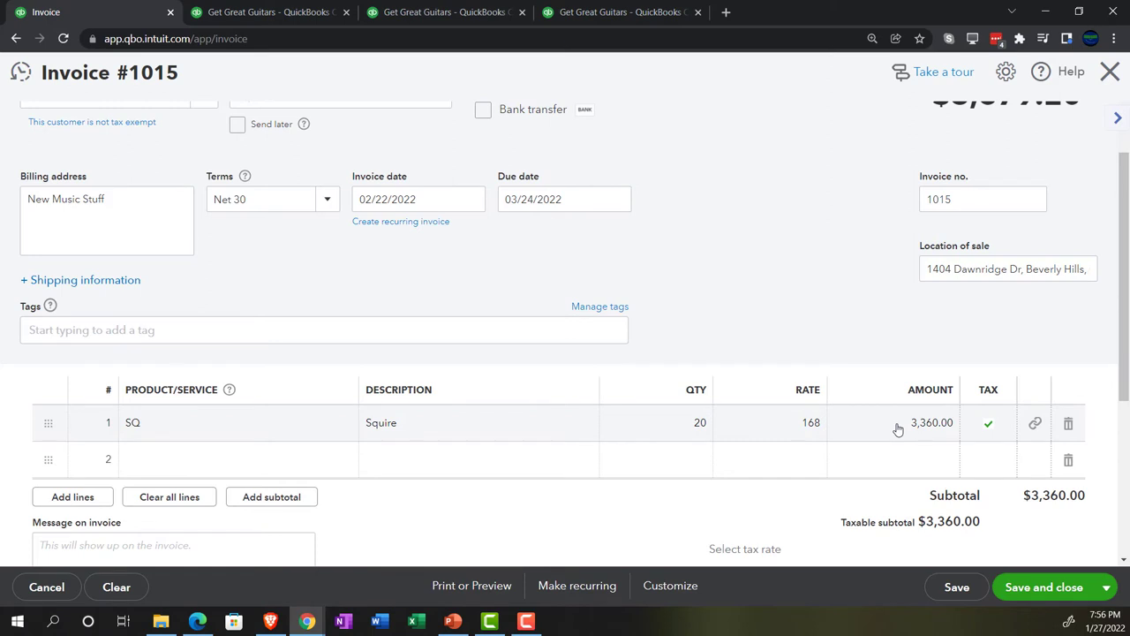
scroll(348, 389, "up", 2)
left_click(123, 174)
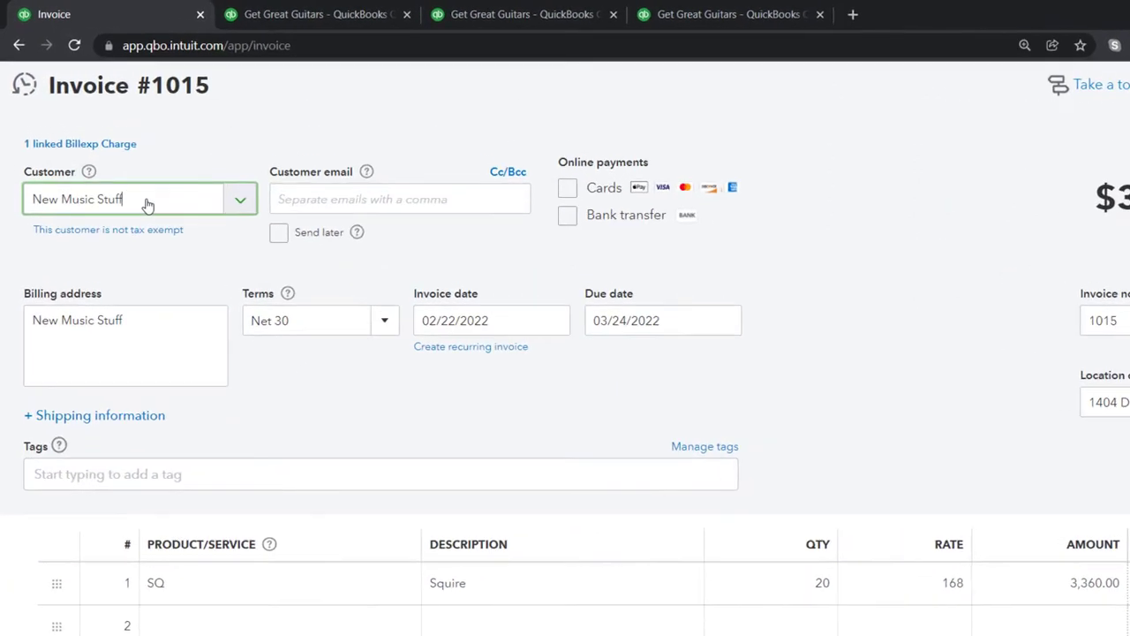
- Set the invoice date to 02/24/2022 and move on through the remaining header fields to the location of sale
left_click(147, 204)
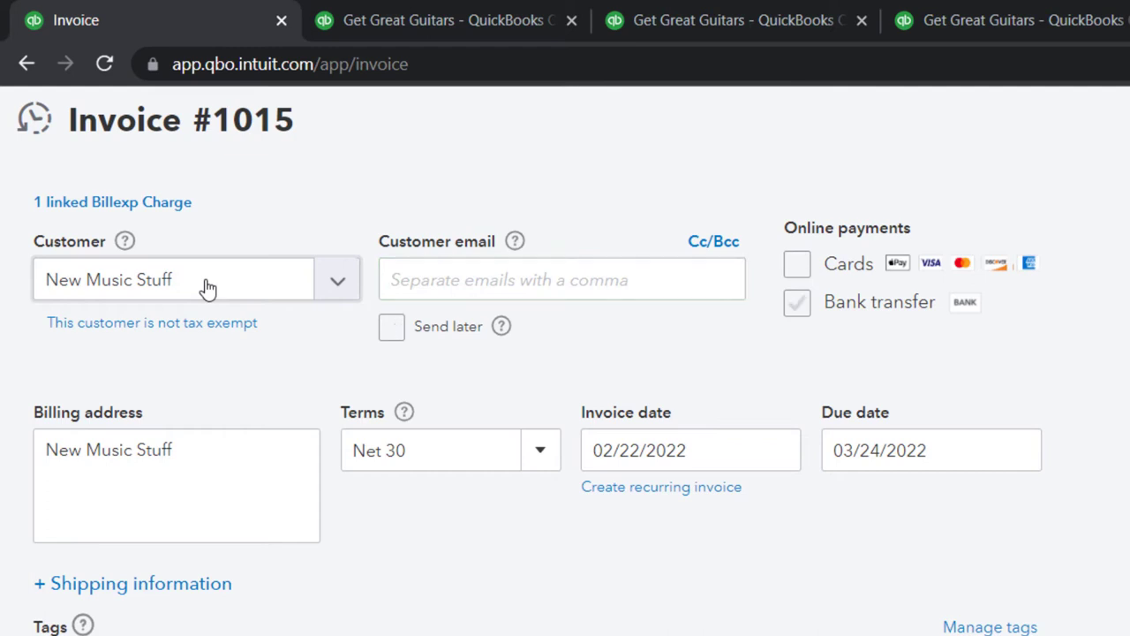
key("Tab")
key("Tab")
key("Tab")
key("Tab")
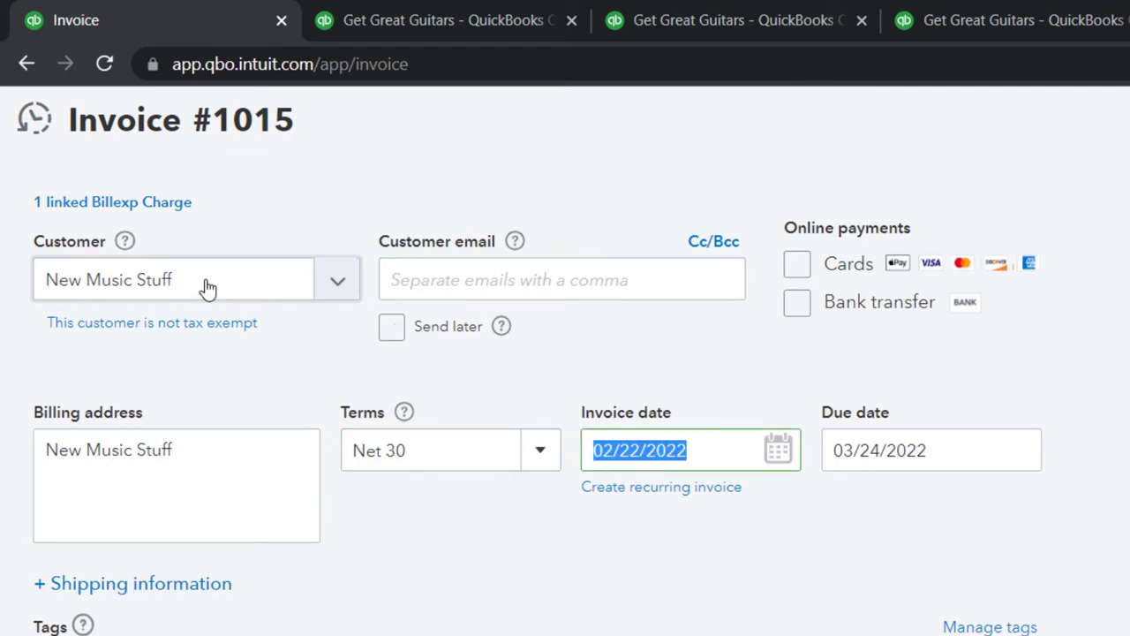
key("plus")
key("plus")
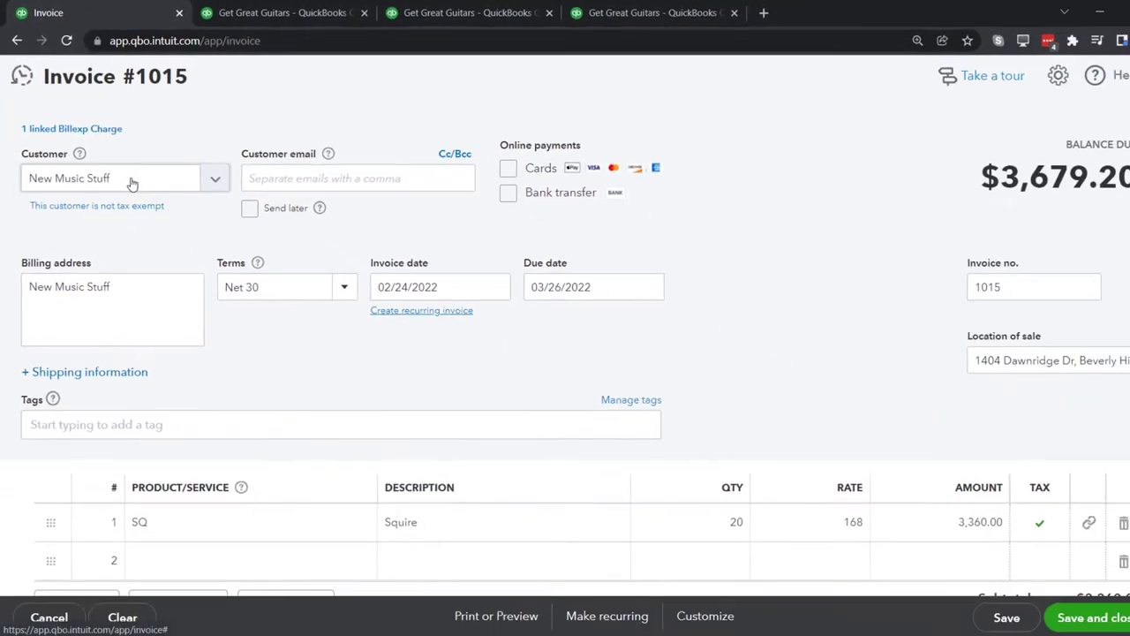
key("Tab")
key("Tab")
key("Tab")
key("Tab")
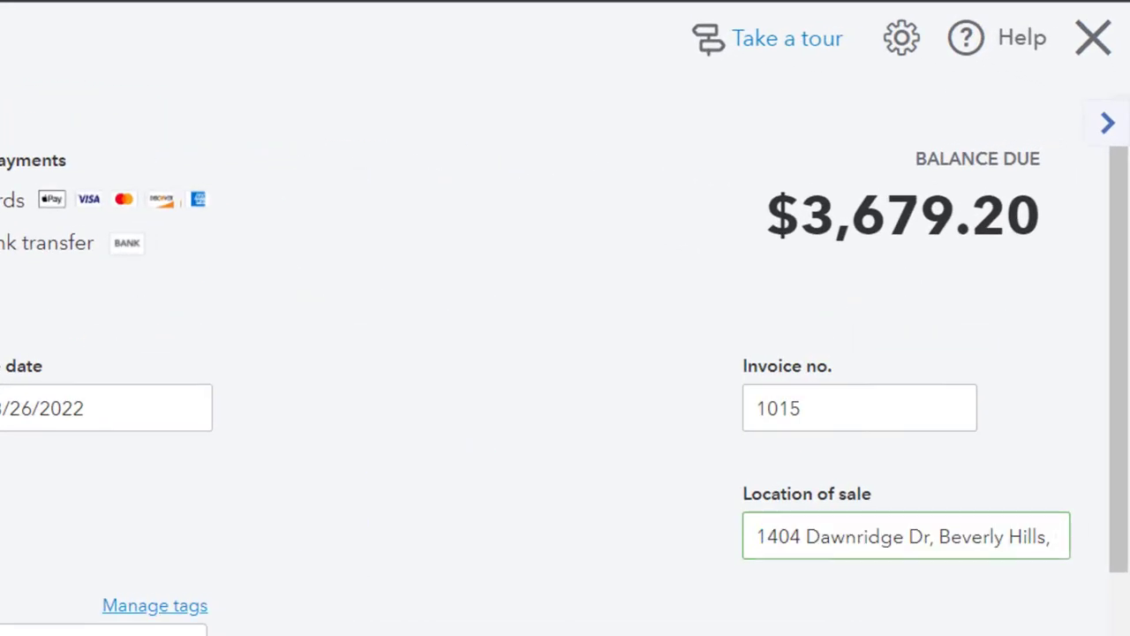
- Add the SQ Squire item on the second invoice line to bring up its standard sales rate
scroll(565, 353, "down", 2)
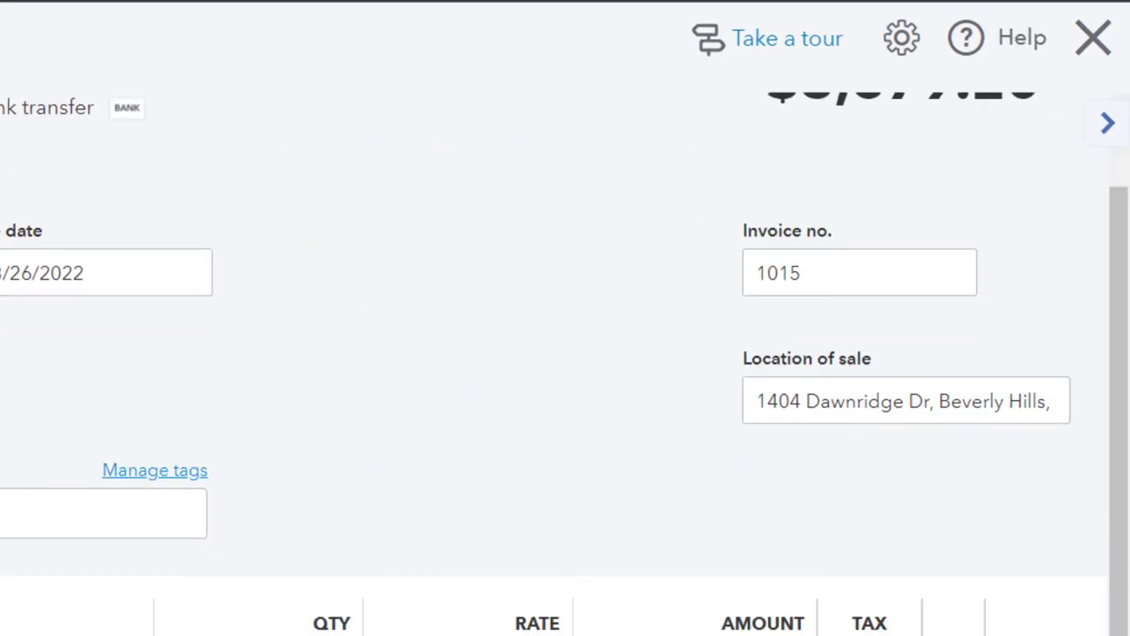
scroll(565, 354, "down", 2)
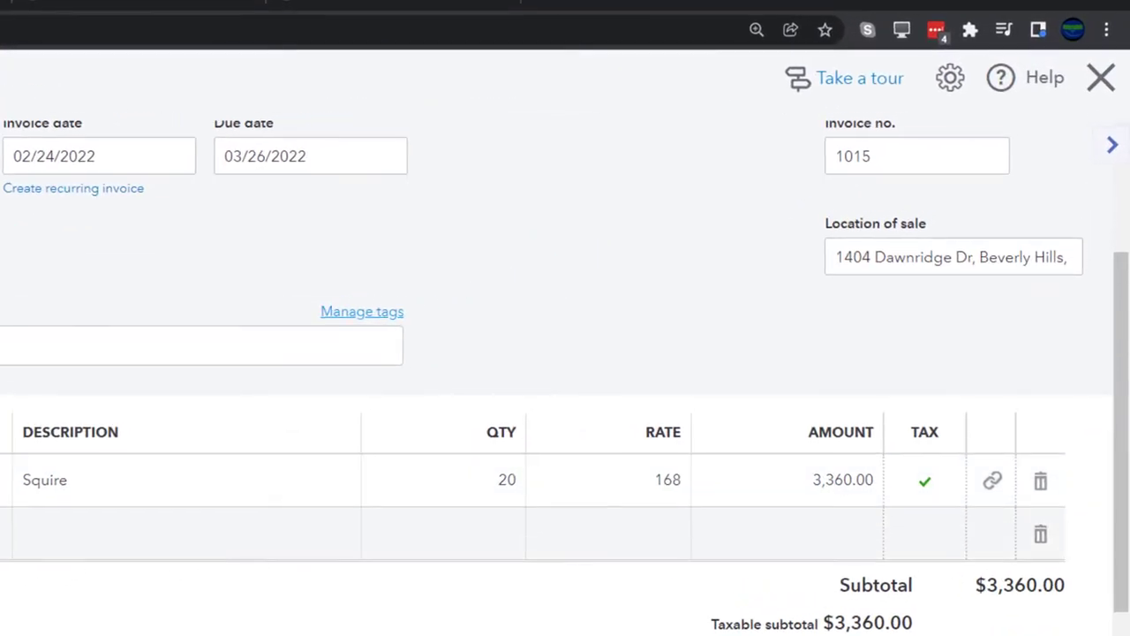
left_click(206, 386)
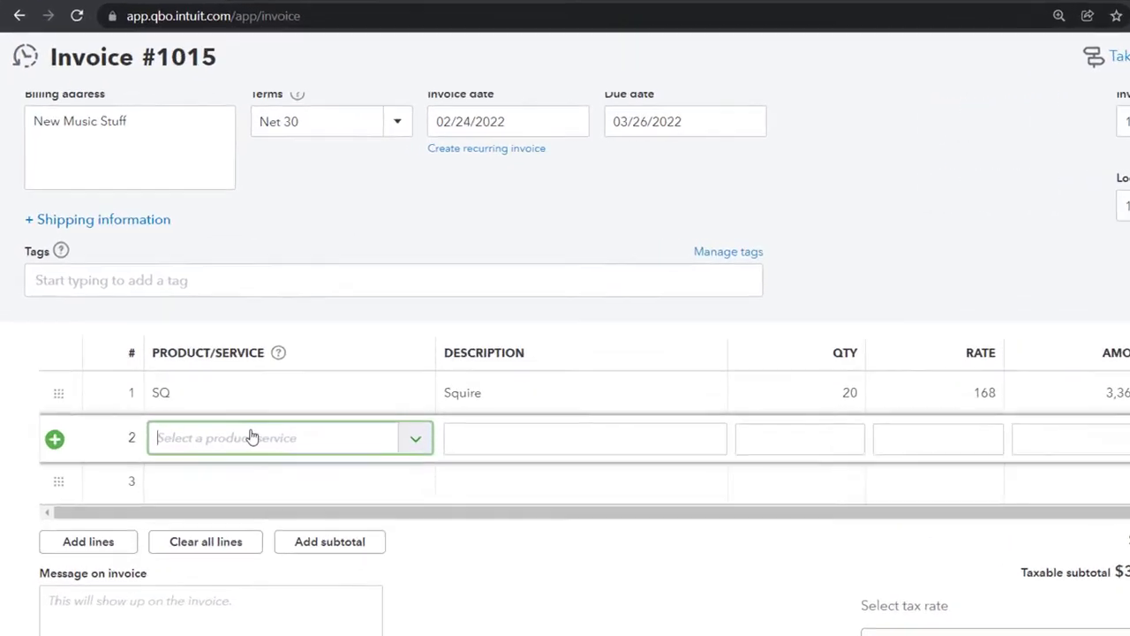
type("s")
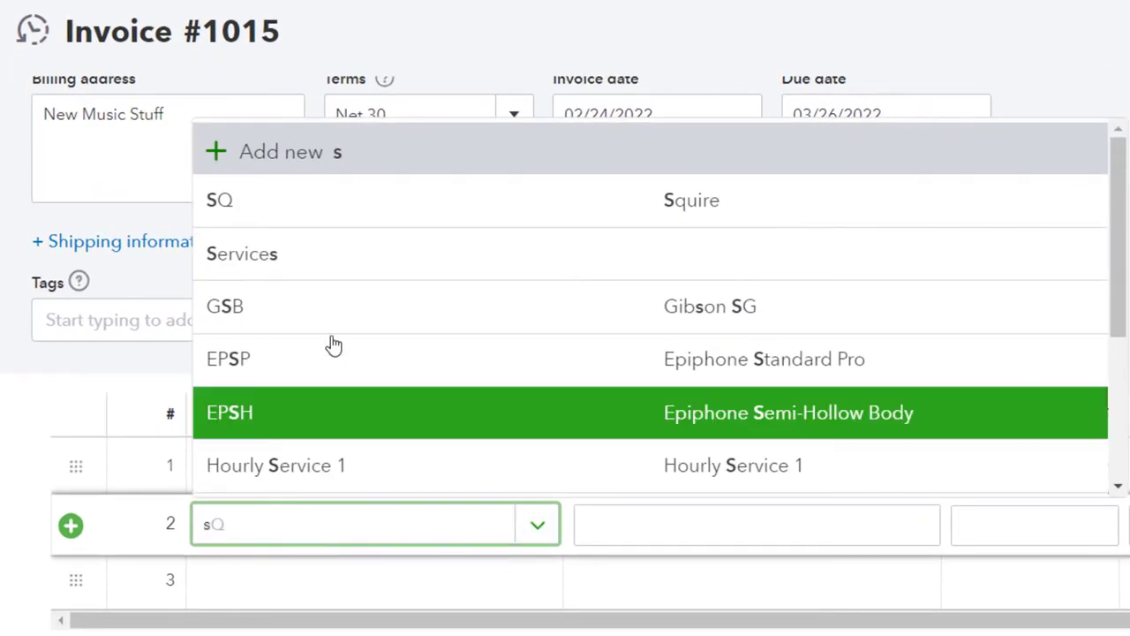
left_click(318, 225)
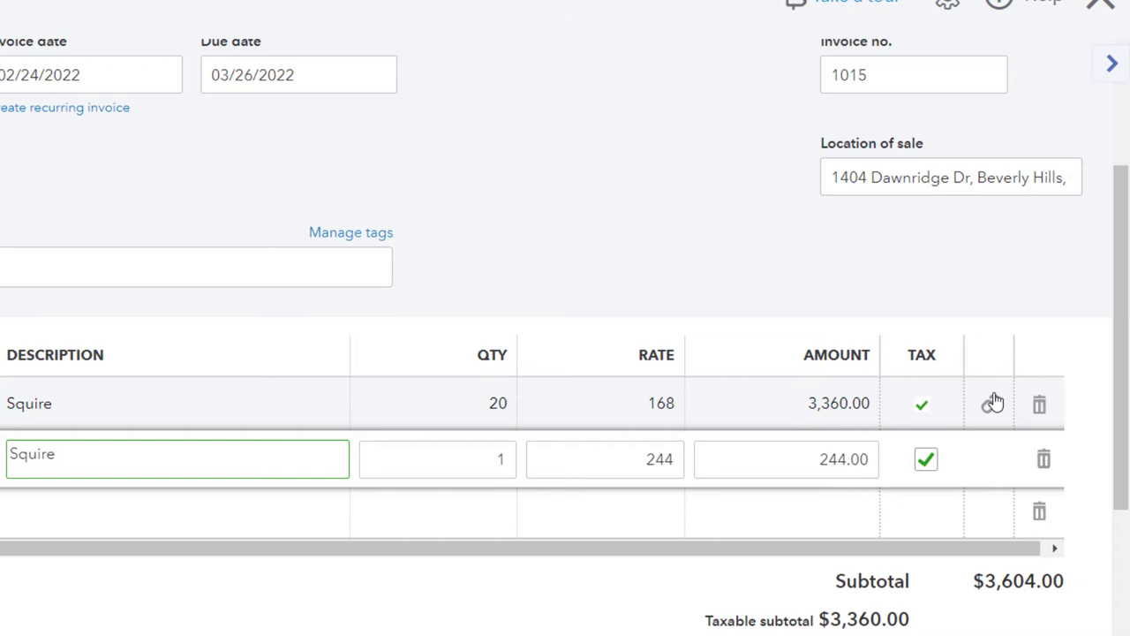
- Set the rate of the linked 20-unit Squire line to 244 and delete the extra one-unit Squire line
left_click(653, 408)
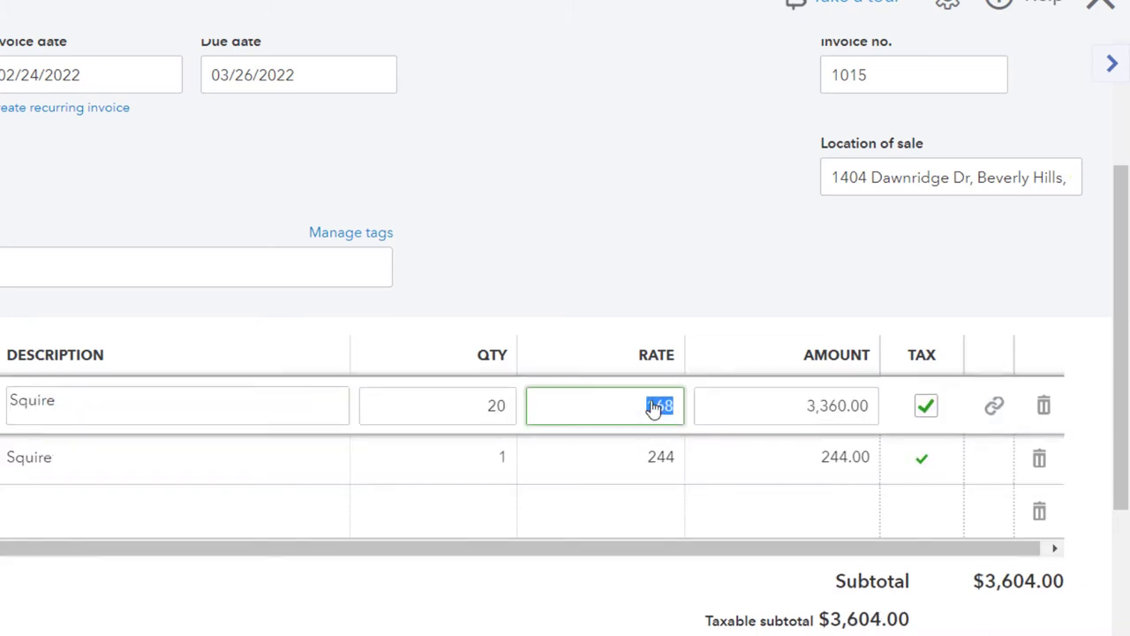
type("324")
key("Tab")
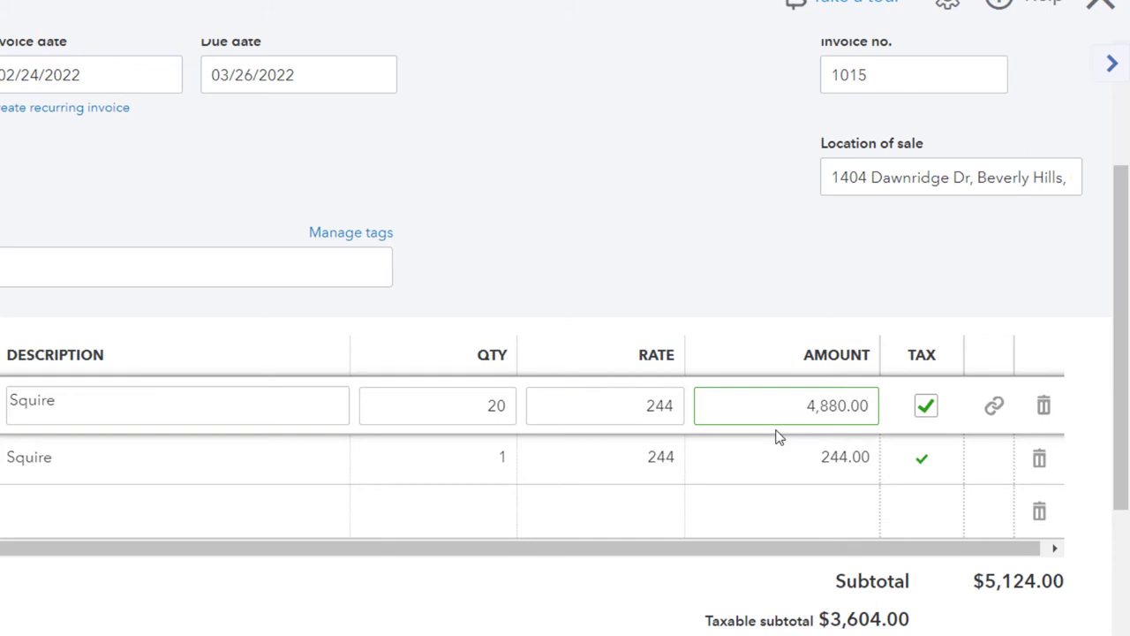
left_click(727, 460)
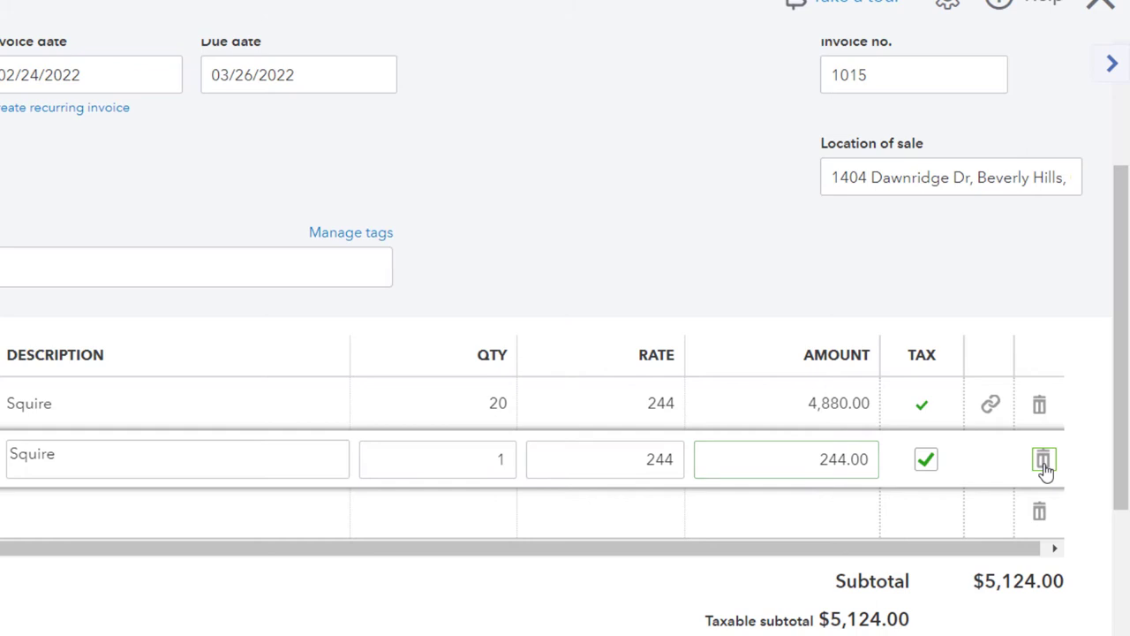
left_click(1044, 463)
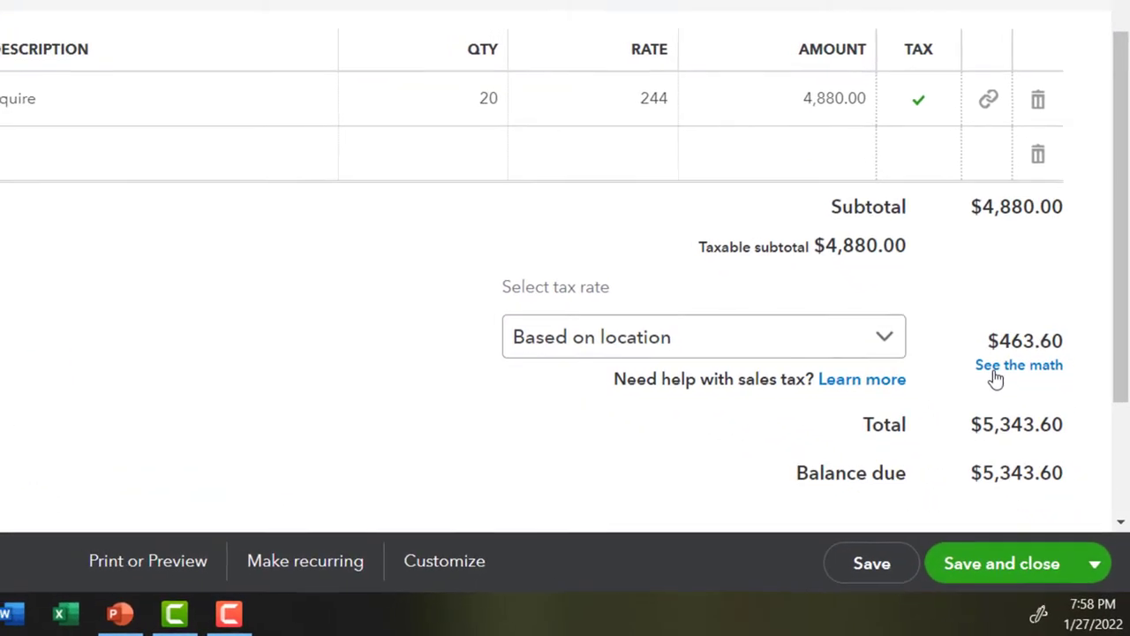
- Override the invoice's calculated sales tax with a 5% rate, giving "Other (or reason not listed)" as the reason, and close the tax details
left_click(996, 371)
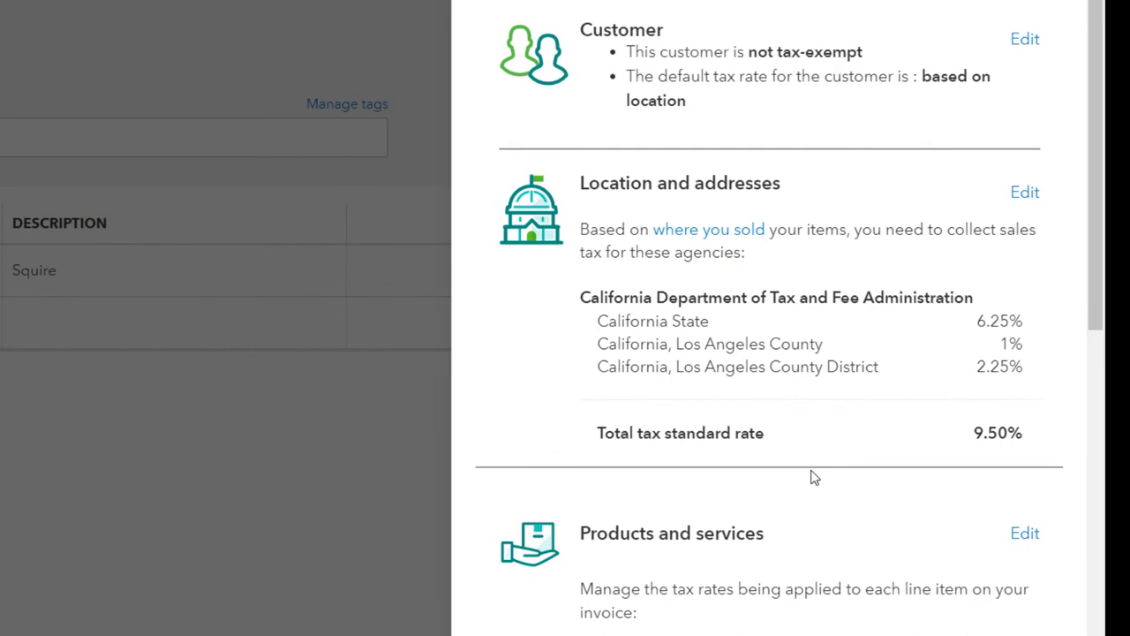
scroll(910, 427, "down", 3)
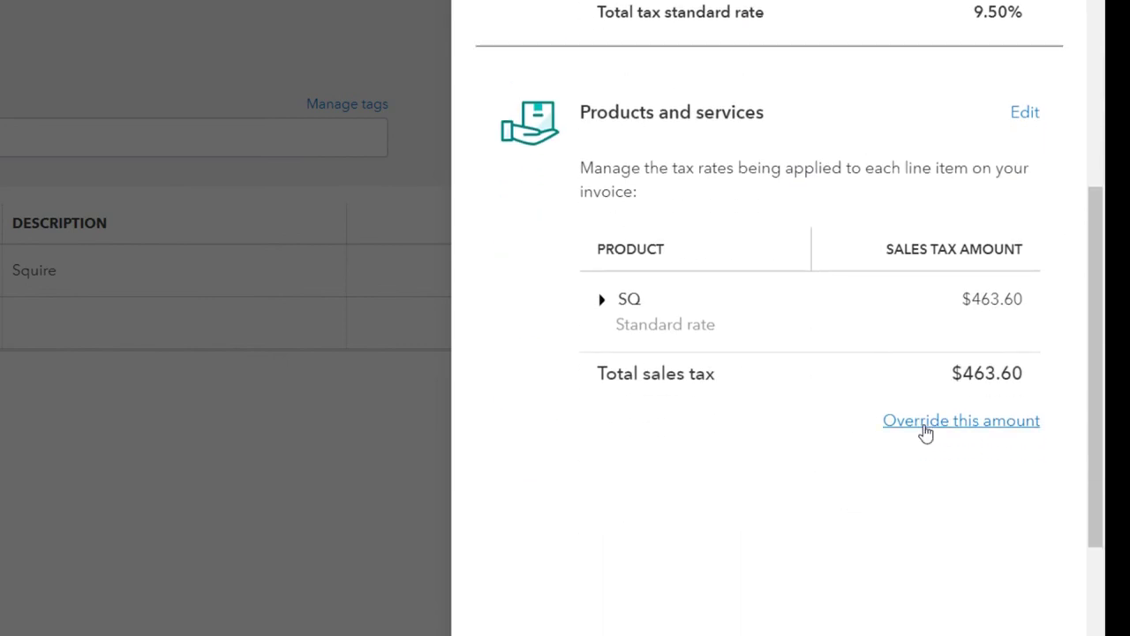
left_click(924, 425)
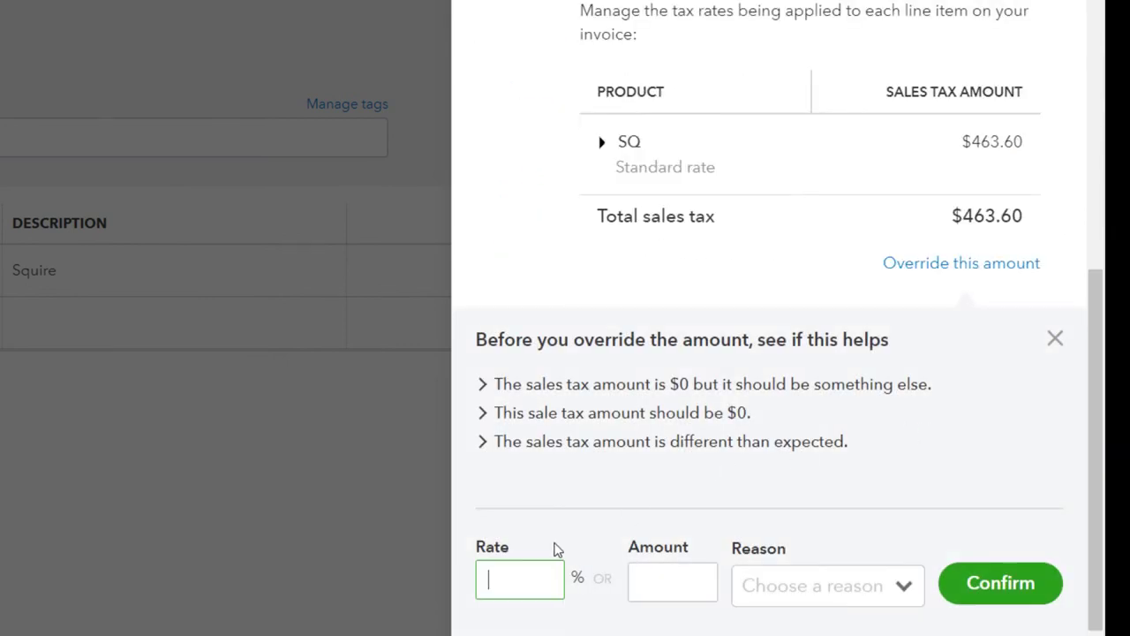
type("5")
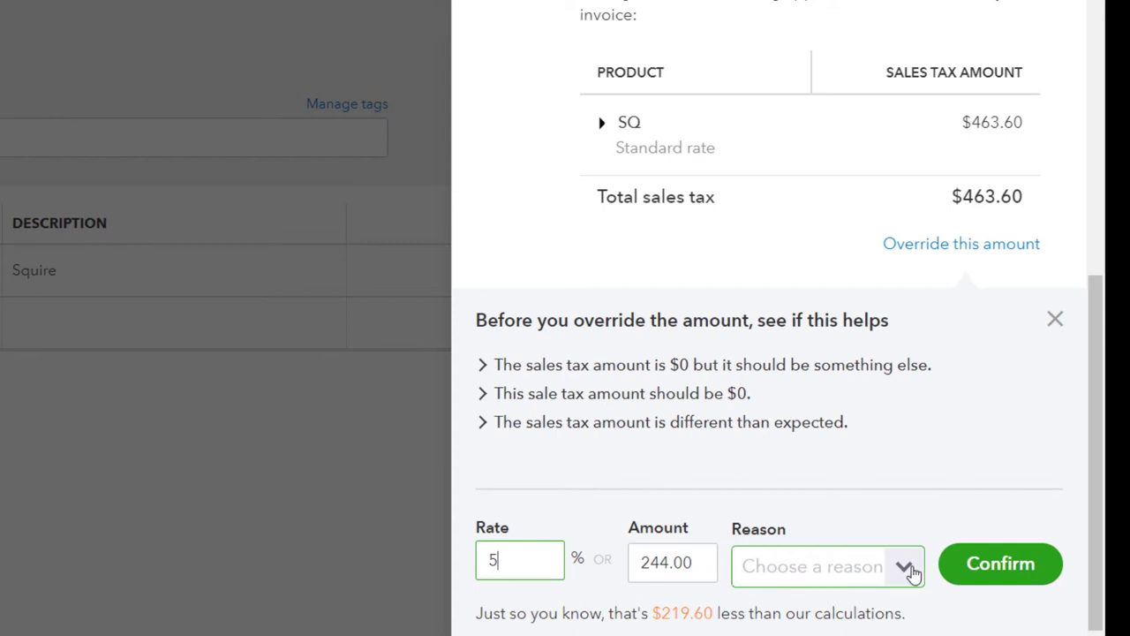
left_click(910, 569)
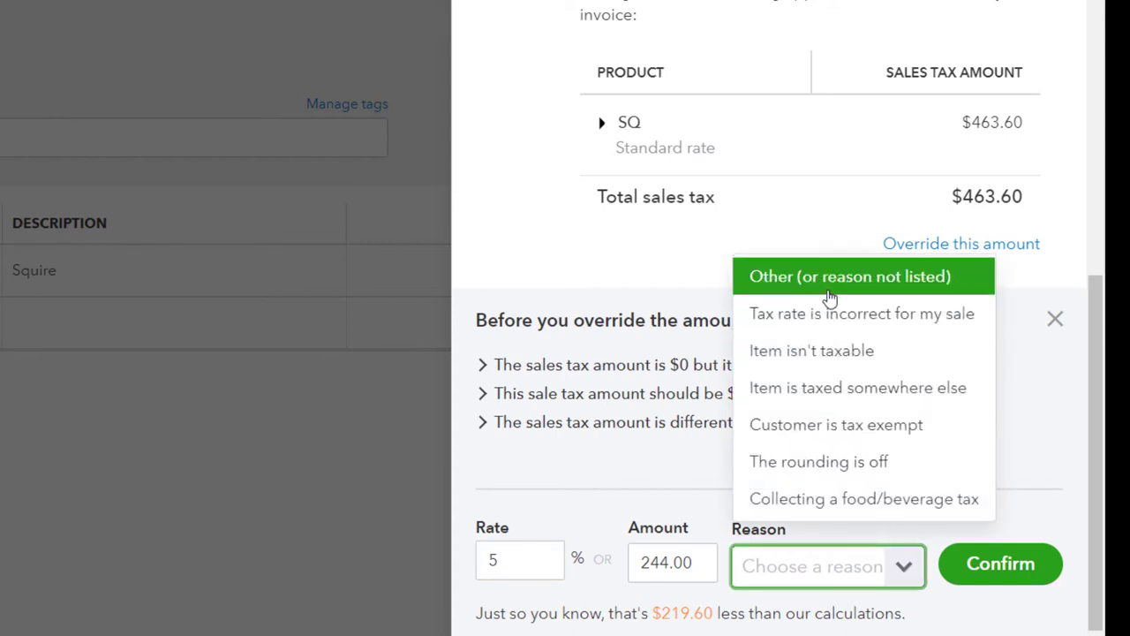
left_click(822, 287)
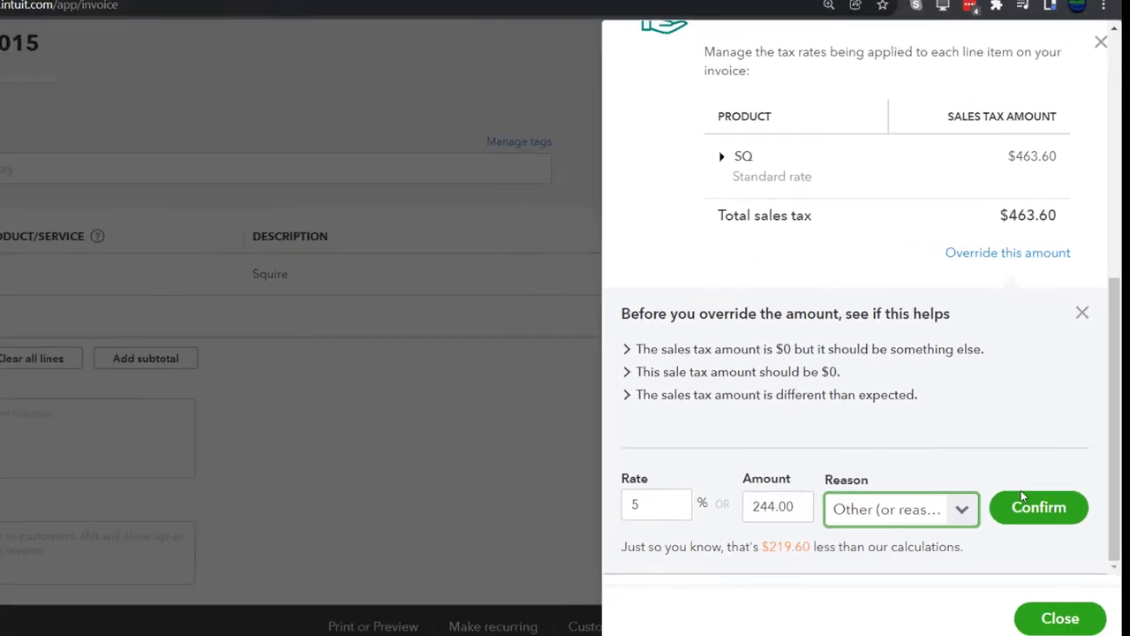
left_click(1000, 563)
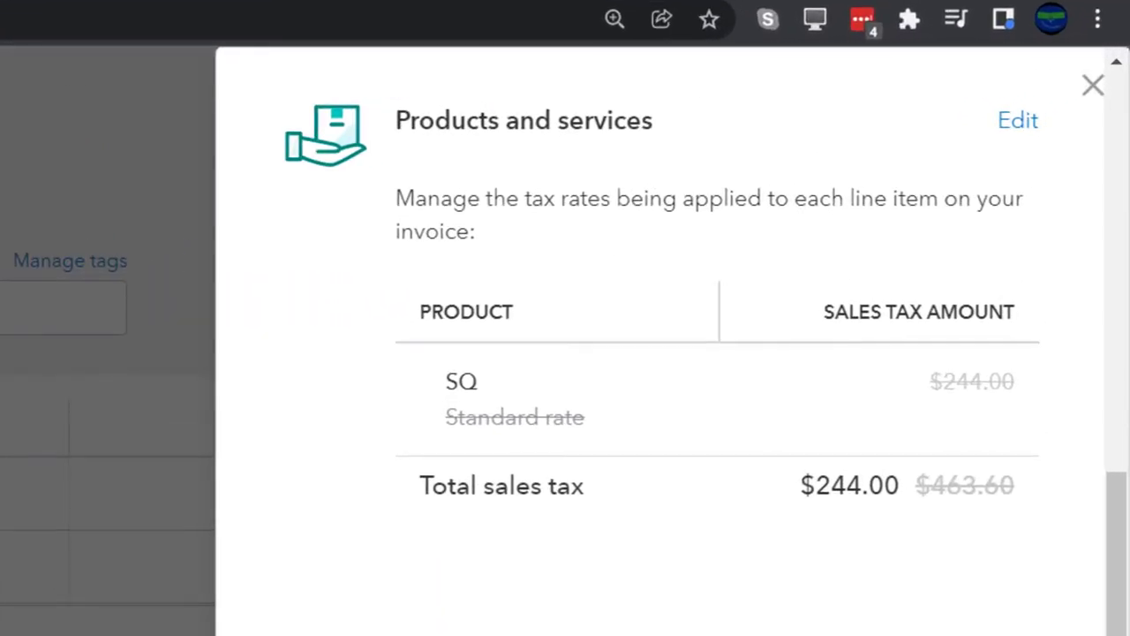
left_click(1069, 578)
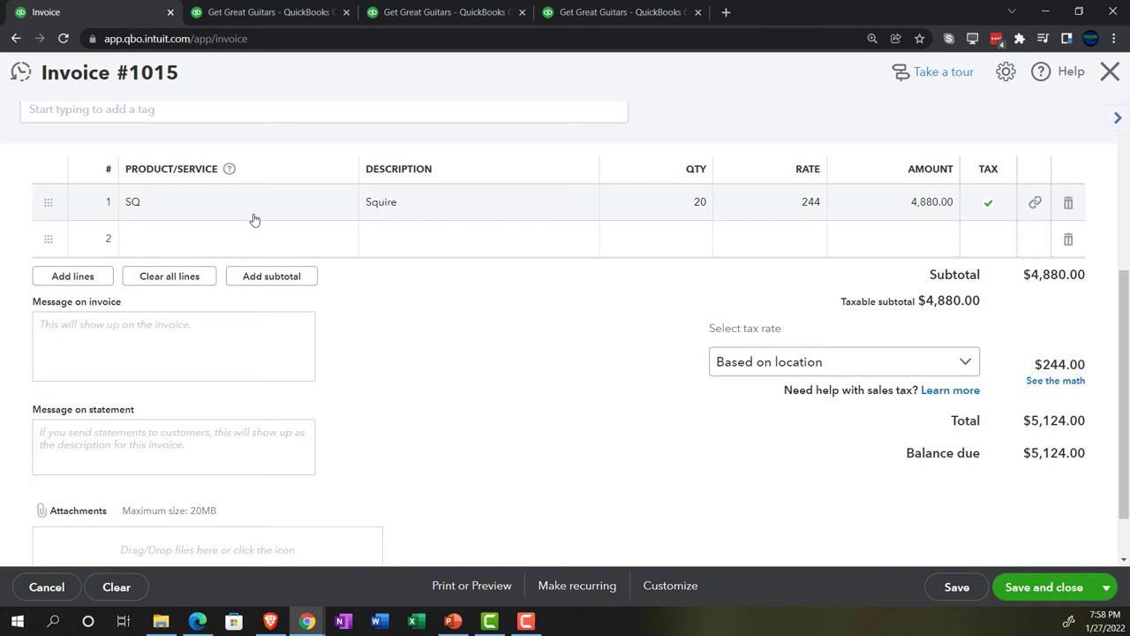
- Review the invoice's header, Squire line and totals, and save and close the invoice
scroll(254, 219, "up", 4)
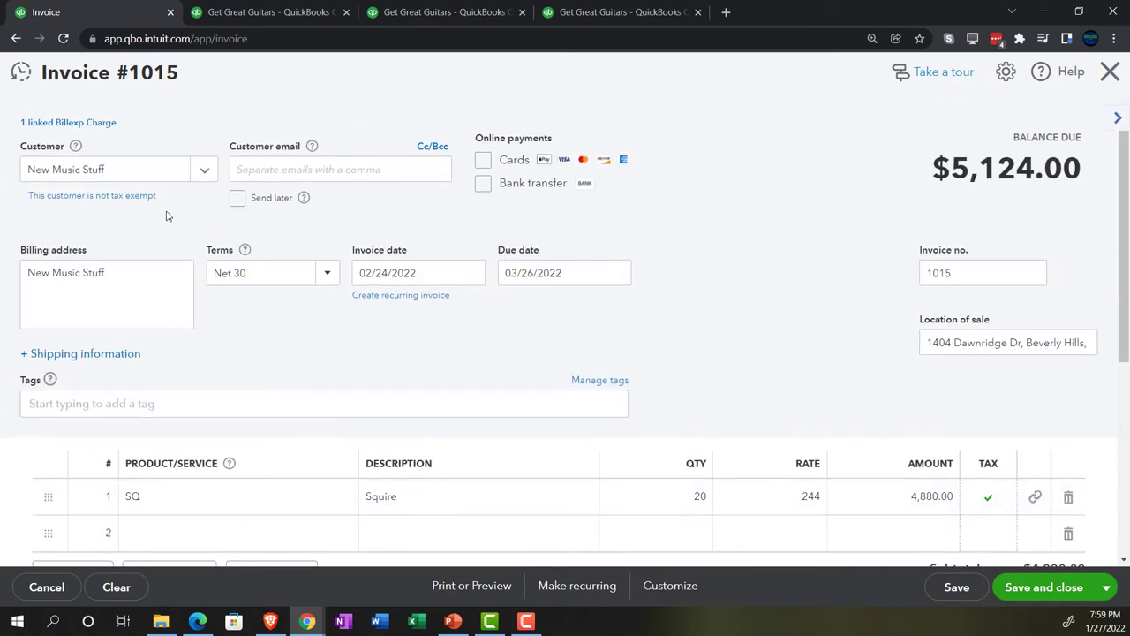
scroll(167, 215, "down", 1)
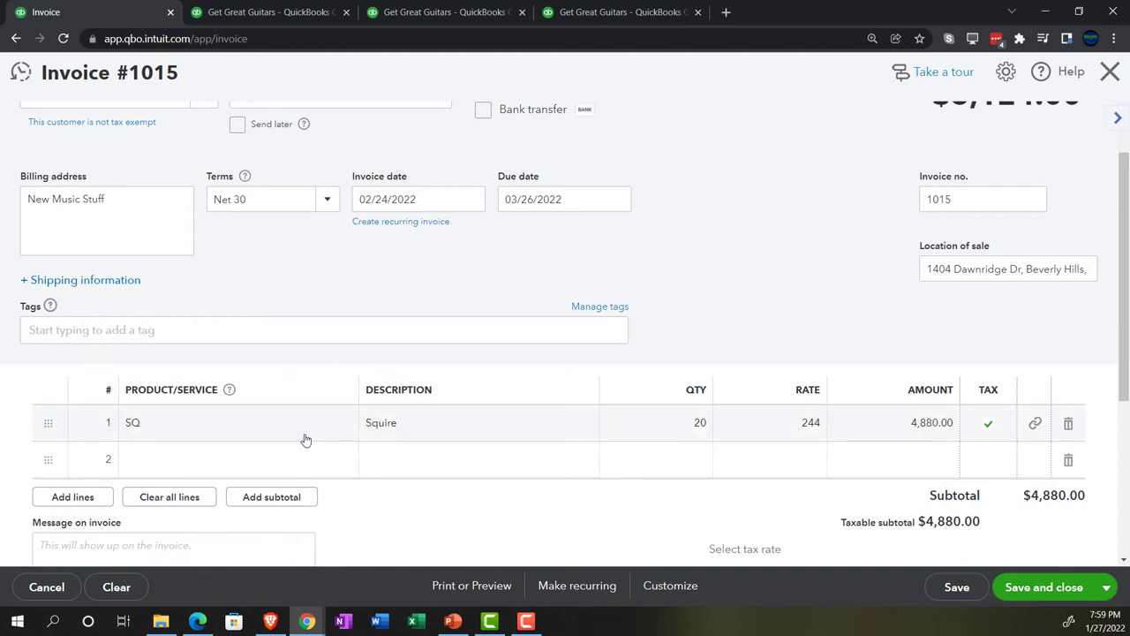
scroll(304, 439, "down", 3)
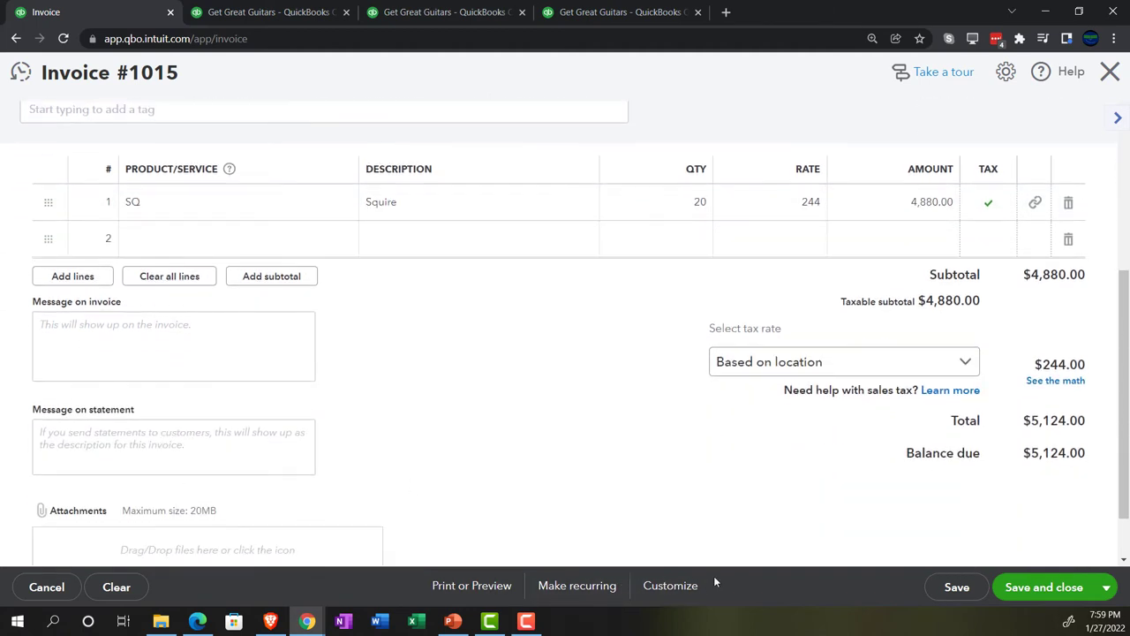
left_click(1044, 587)
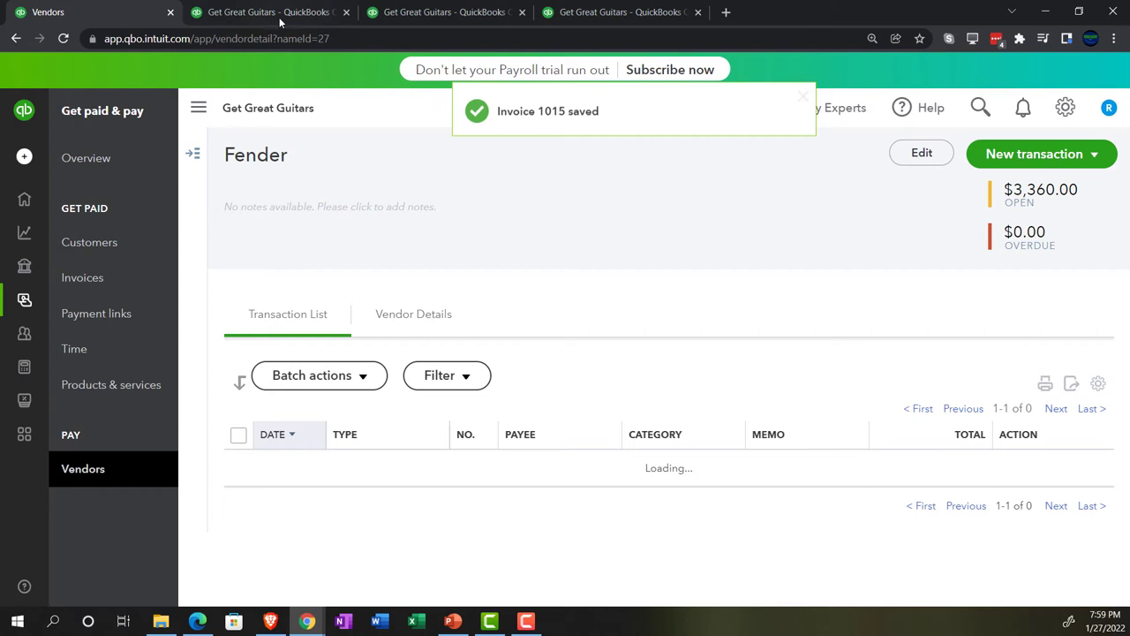
- Switch to the 2022 balance sheet, rerun it, and examine the current asset accounts
left_click(272, 12)
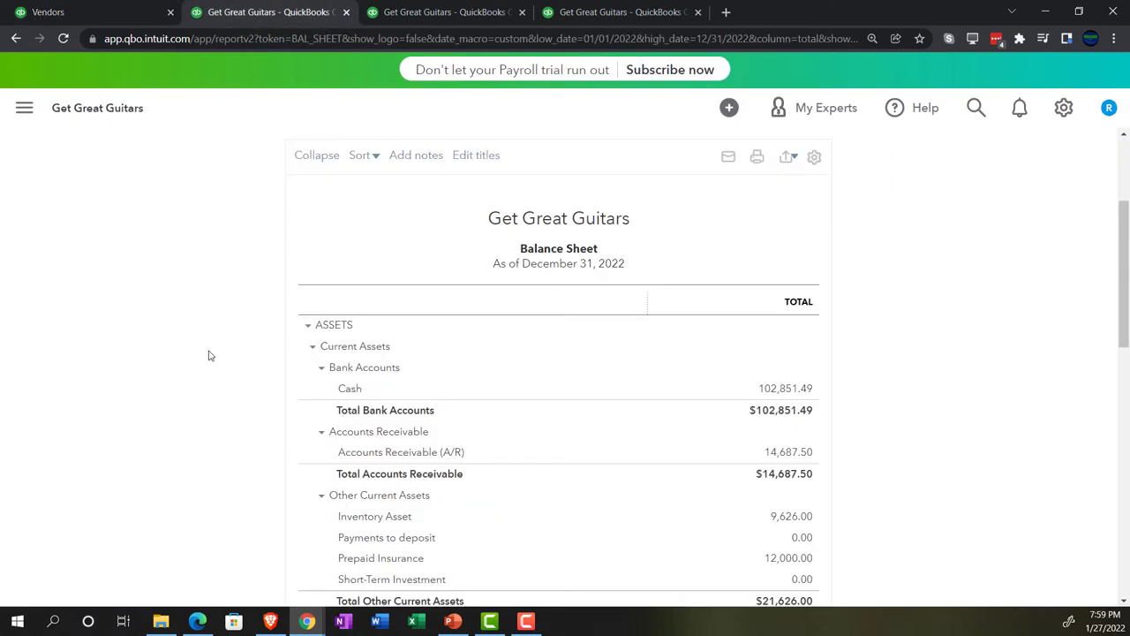
key("ctrl+plus")
key("ctrl+plus")
key("ctrl+plus")
key("ctrl+plus")
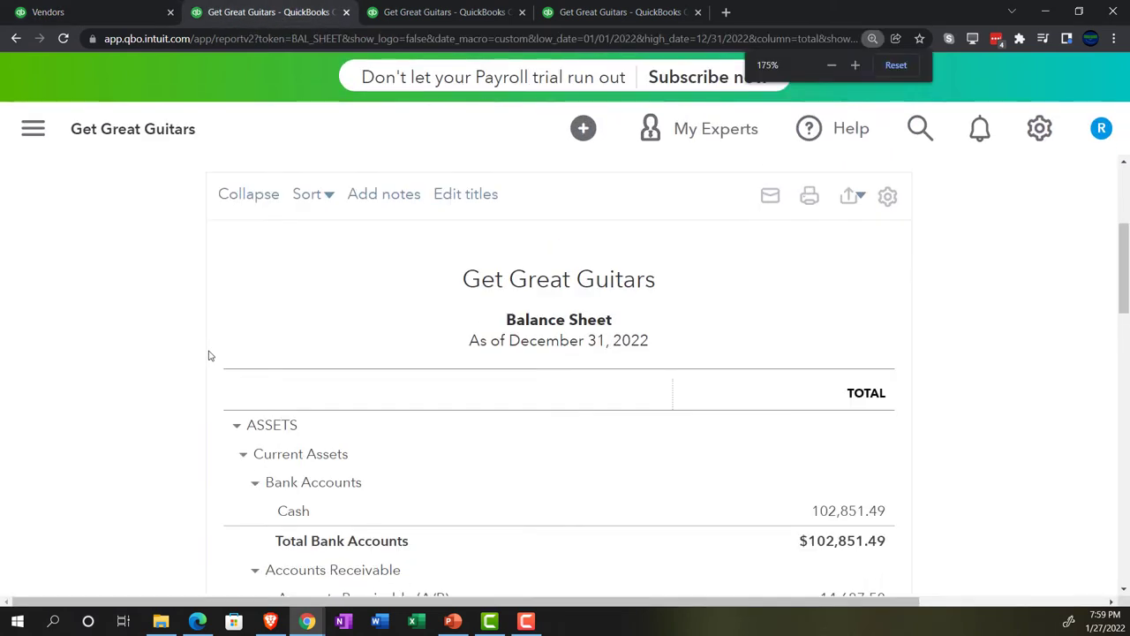
scroll(873, 386, "up", 3)
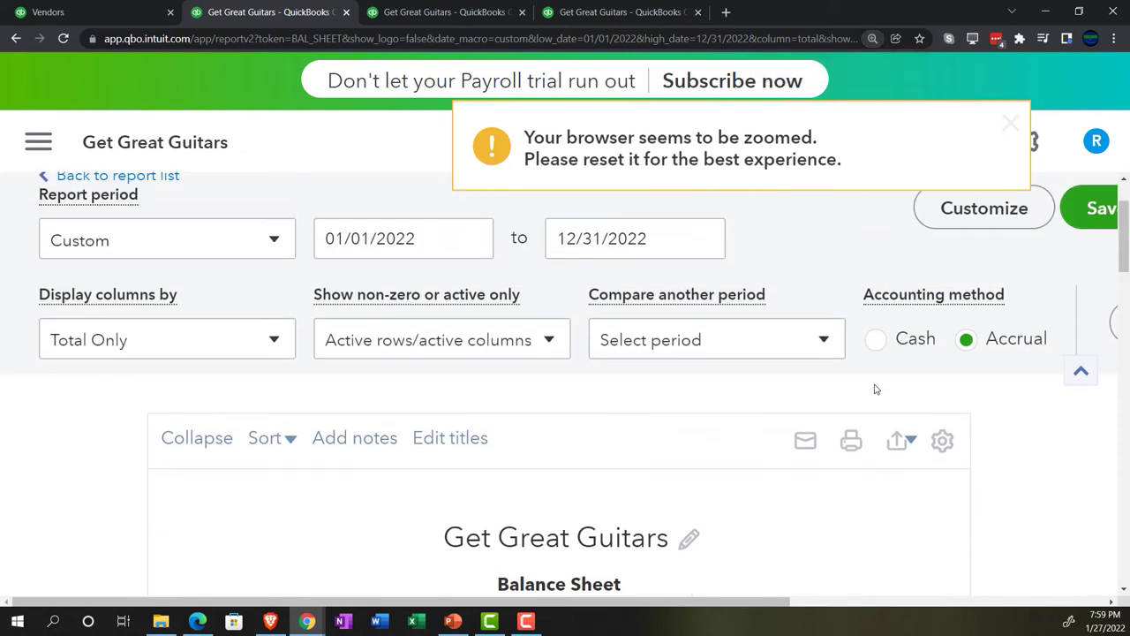
scroll(956, 397, "down", 2)
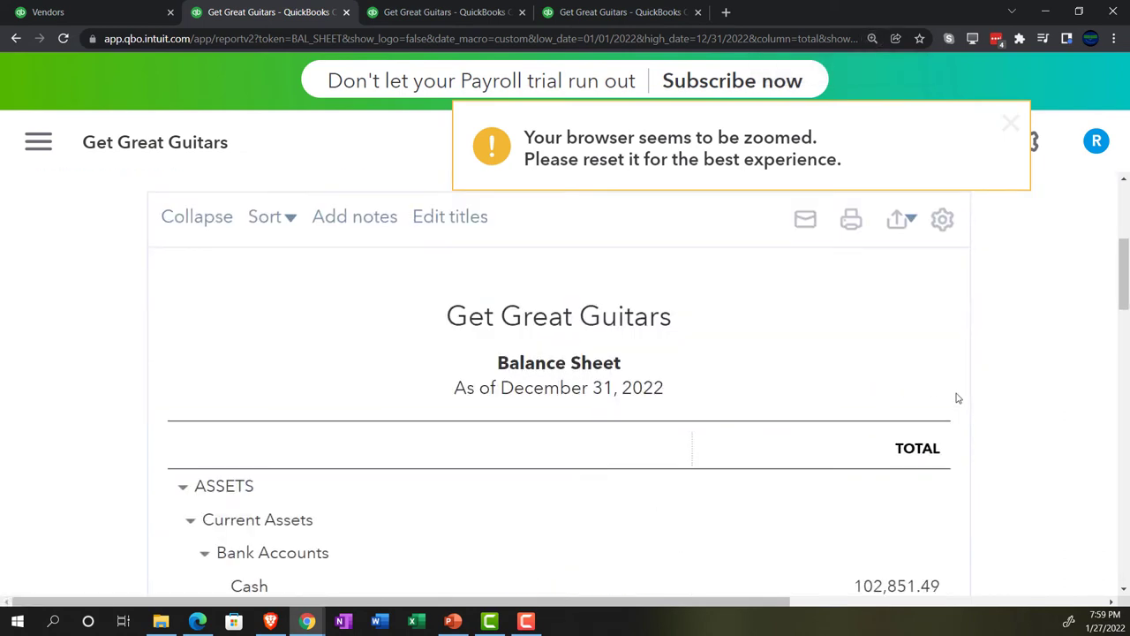
scroll(1003, 388, "down", 3)
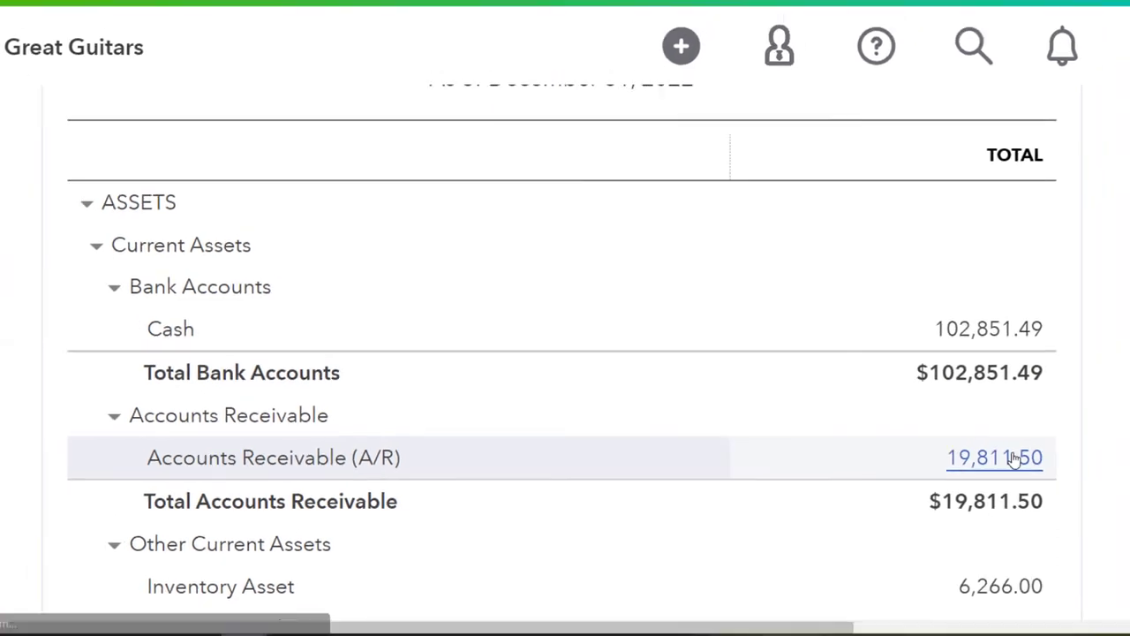
- Open the Accounts Receivable transaction detail, check the 02/24/2022 New Music Stuff invoice, and return to the balance sheet
left_click(1049, 453)
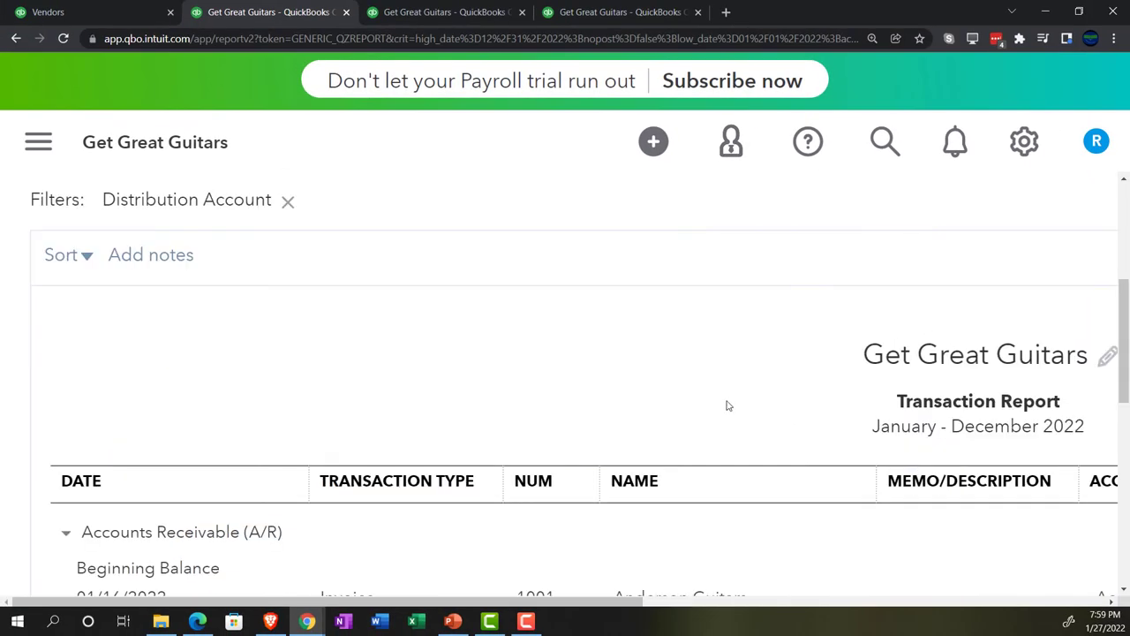
key("ctrl+minus")
key("ctrl+minus")
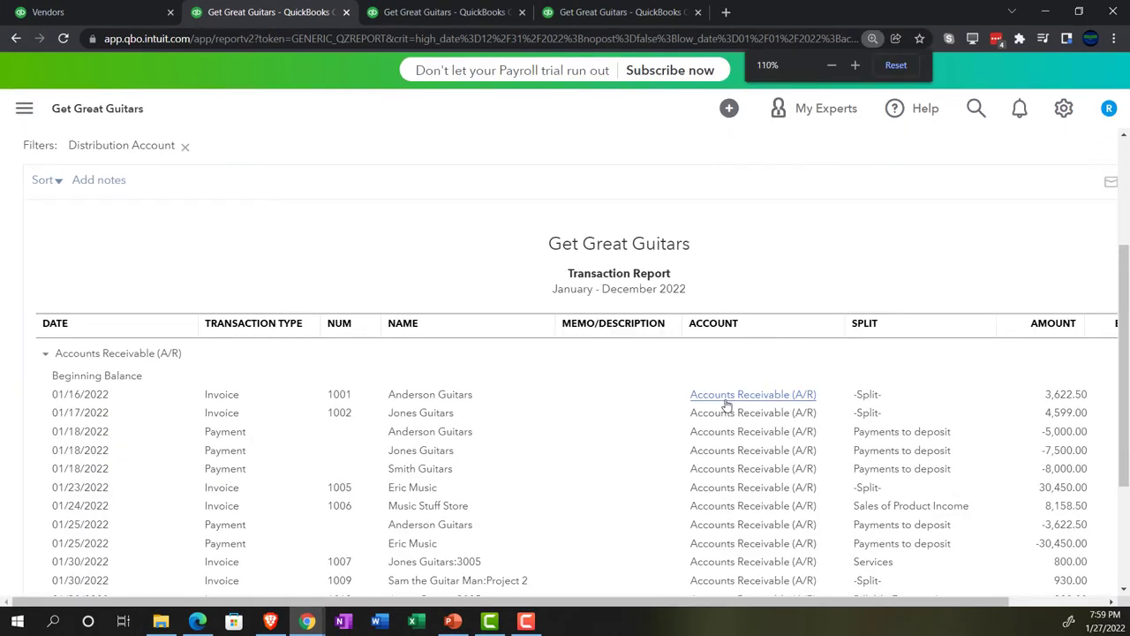
scroll(618, 415, "down", 3)
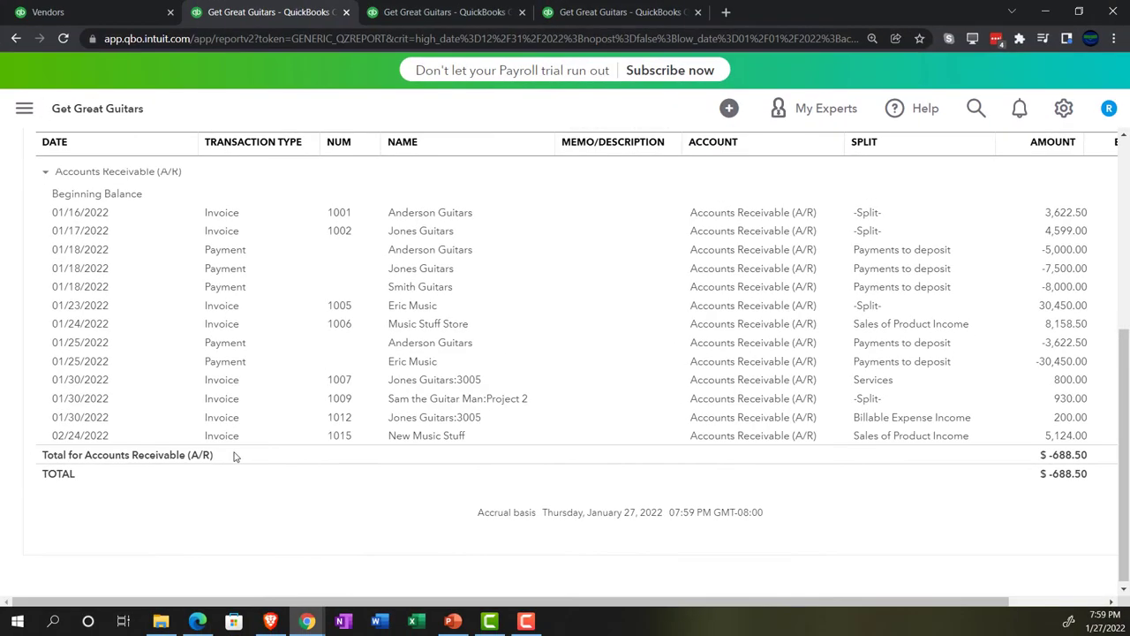
scroll(221, 450, "up", 5)
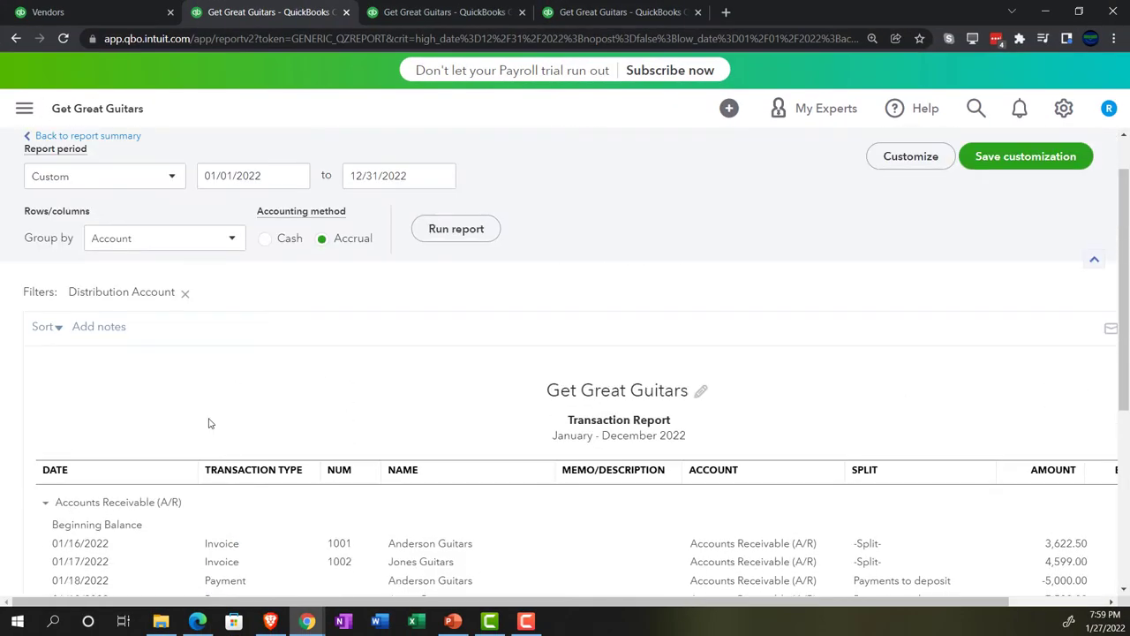
left_click(109, 137)
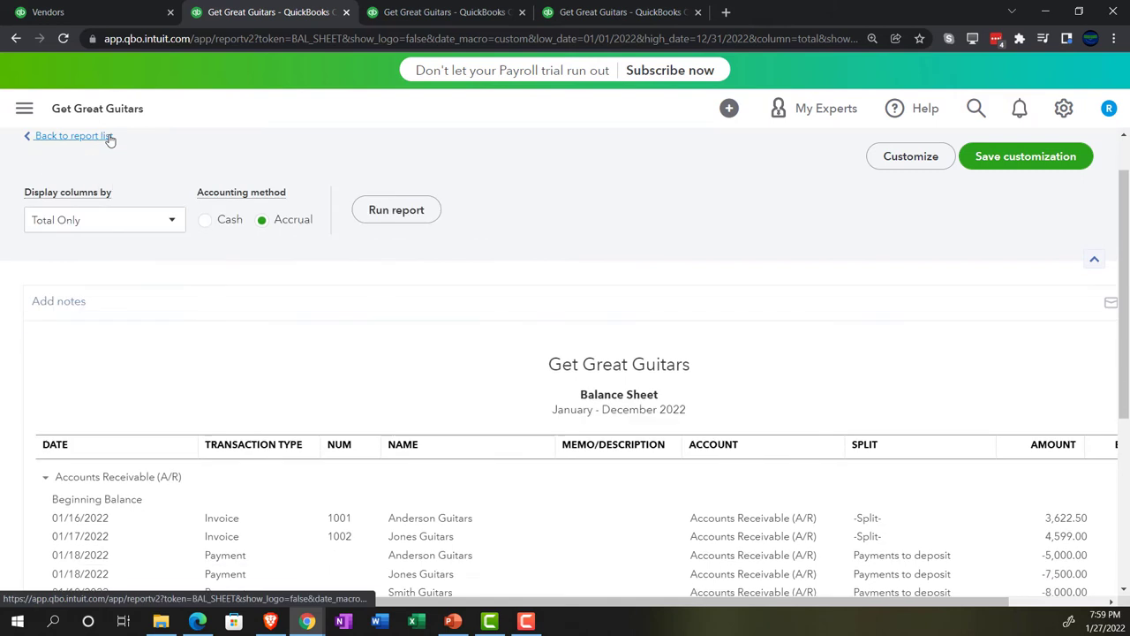
- Switch to the January - December 2022 profit and loss report and open the transaction detail for Sales of Product Income
scroll(195, 386, "down", 5)
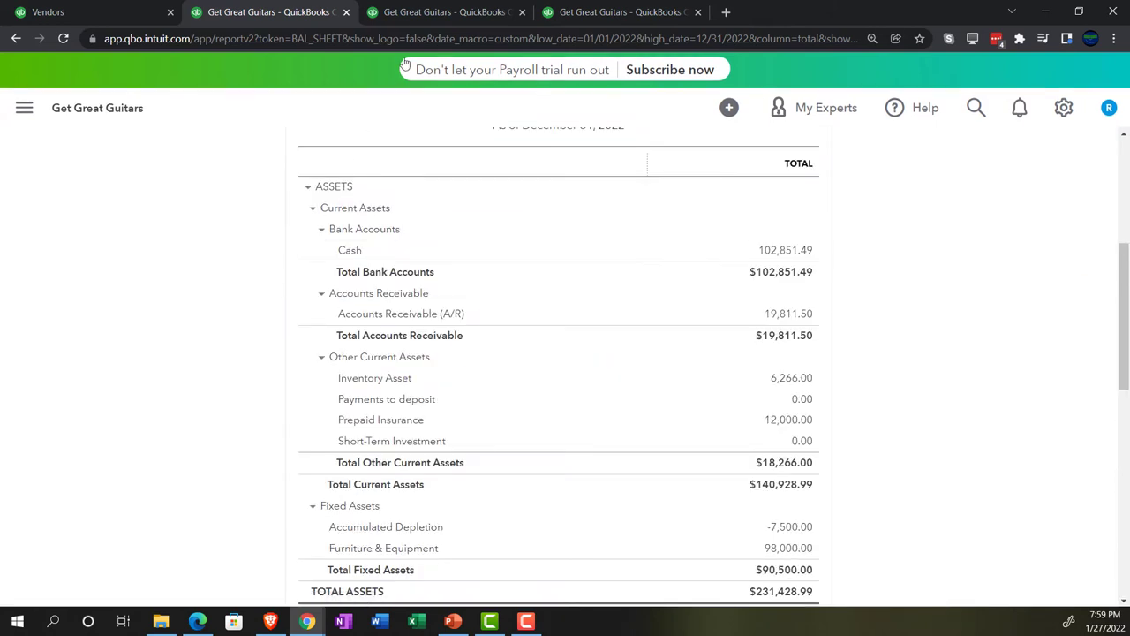
left_click(414, 14)
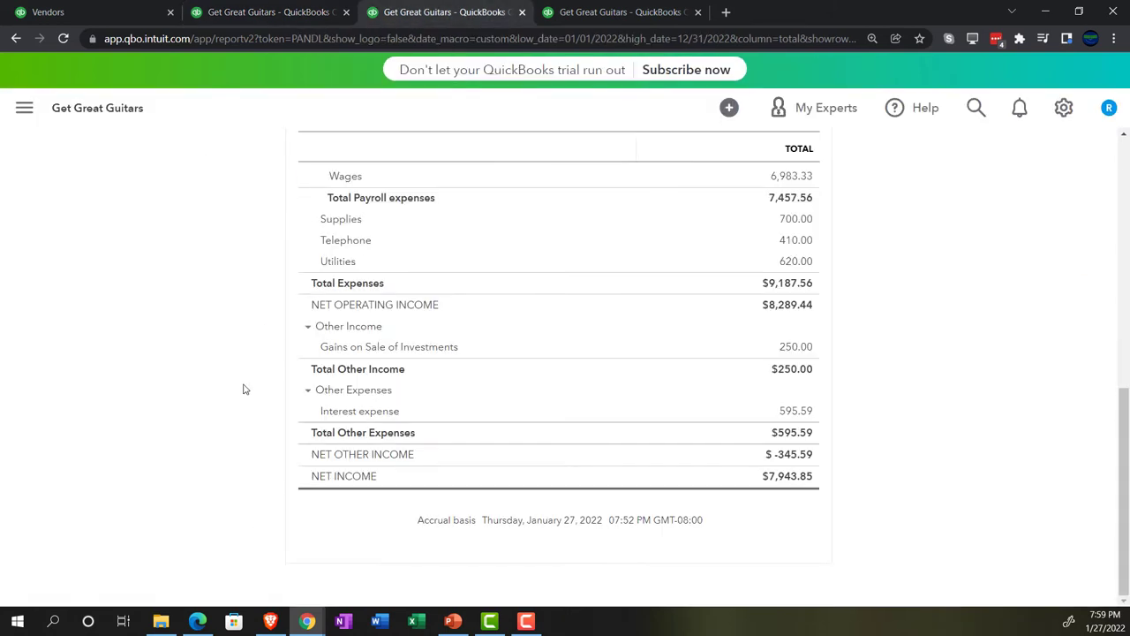
key("ctrl+plus")
key("ctrl+plus")
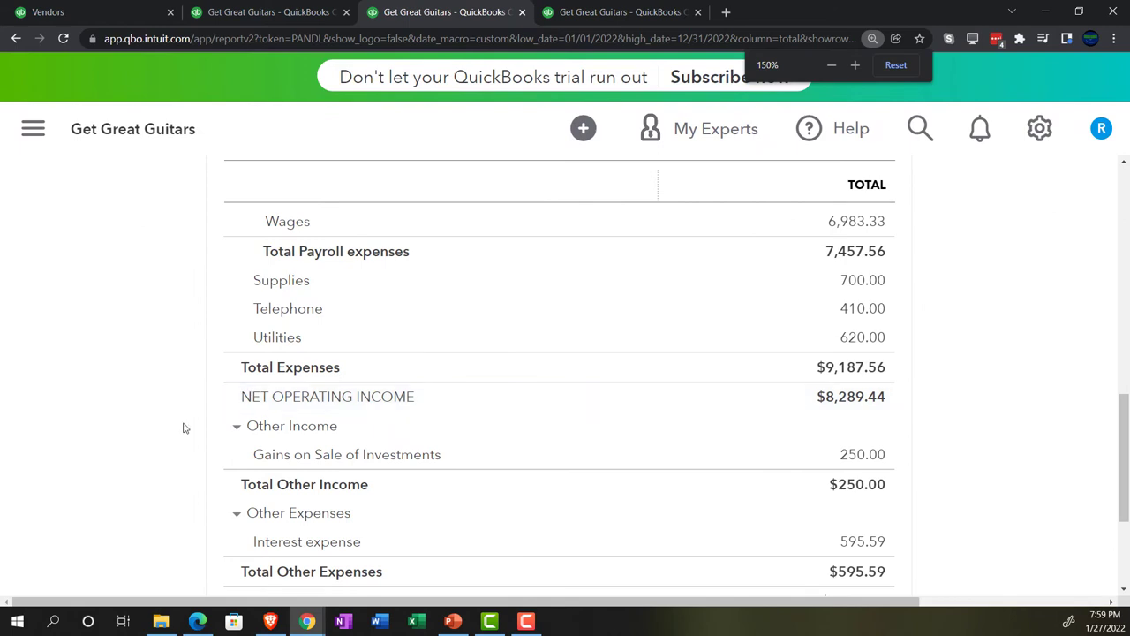
scroll(182, 426, "up", 3)
scroll(183, 429, "up", 2)
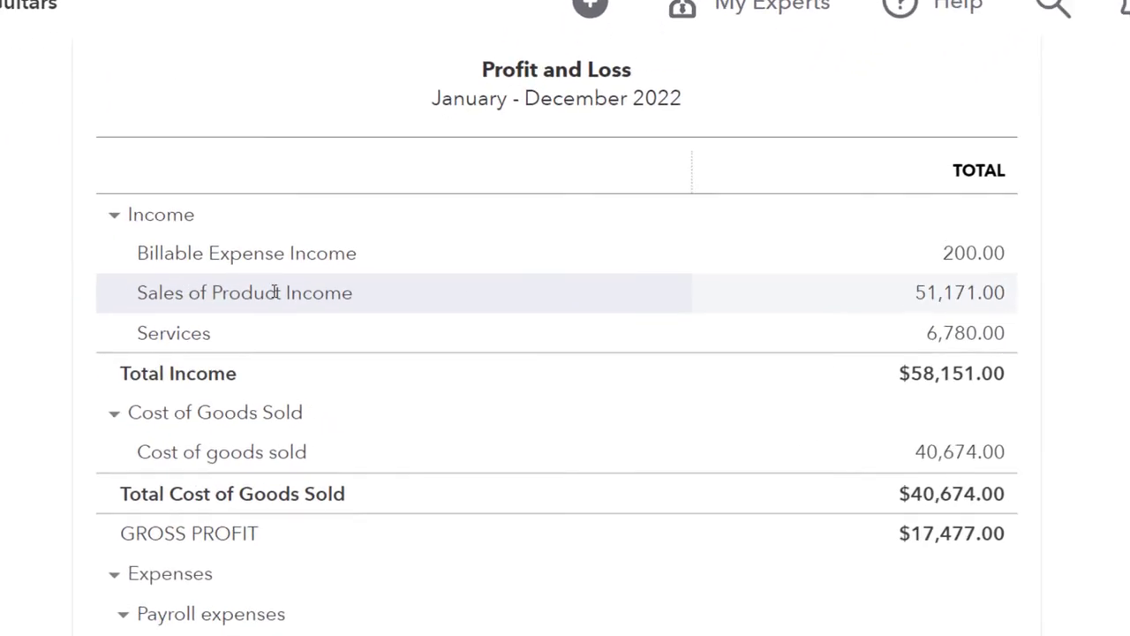
left_click(960, 280)
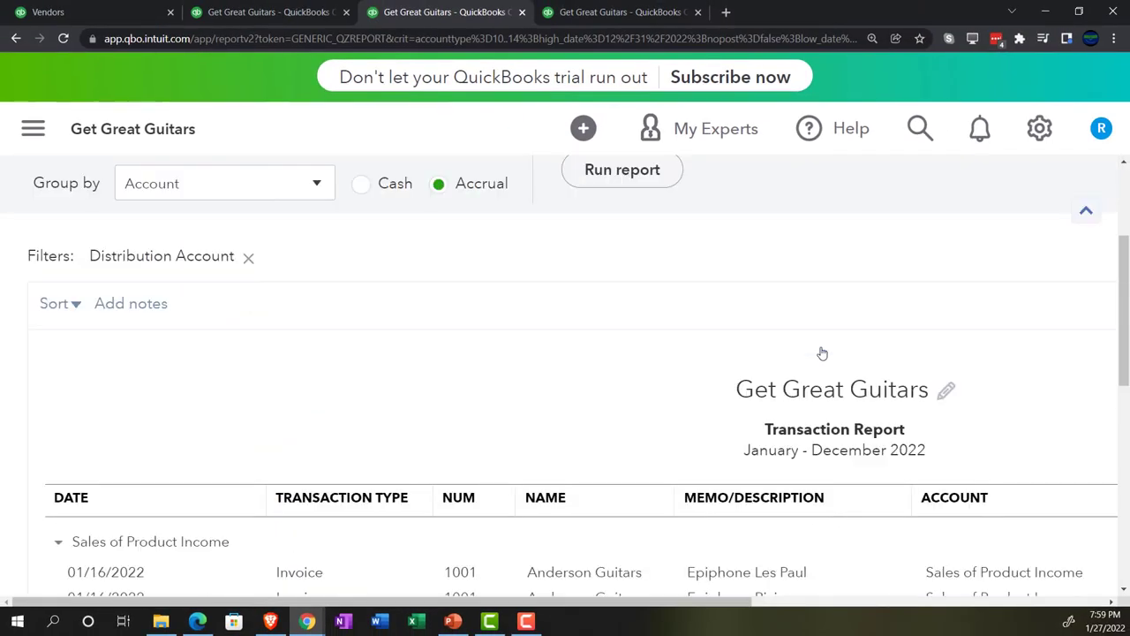
- Check the 02/24/2022 New Music Stuff invoice in the Sales of Product Income detail and return to the profit and loss report
key("ctrl+minus")
key("ctrl+minus")
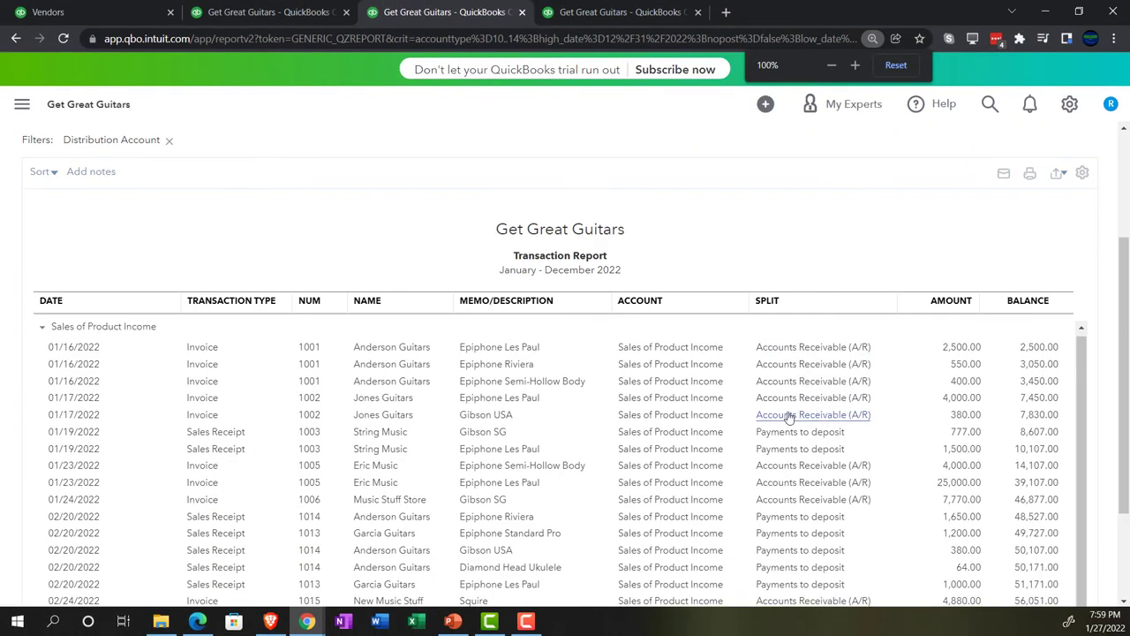
scroll(794, 388, "down", 3)
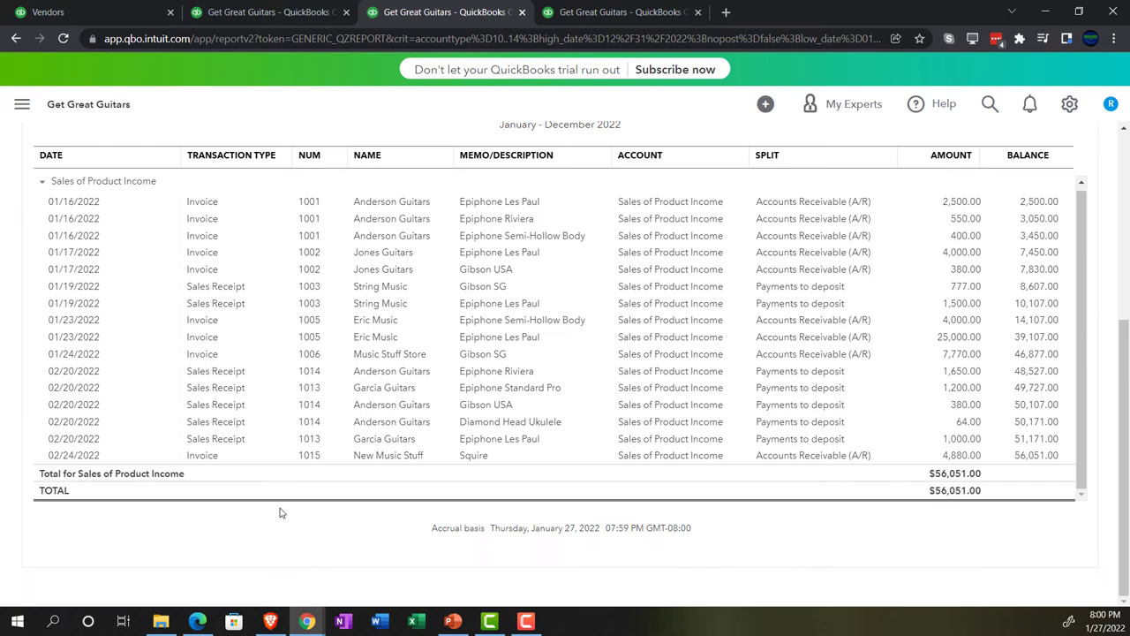
scroll(88, 415, "up", 3)
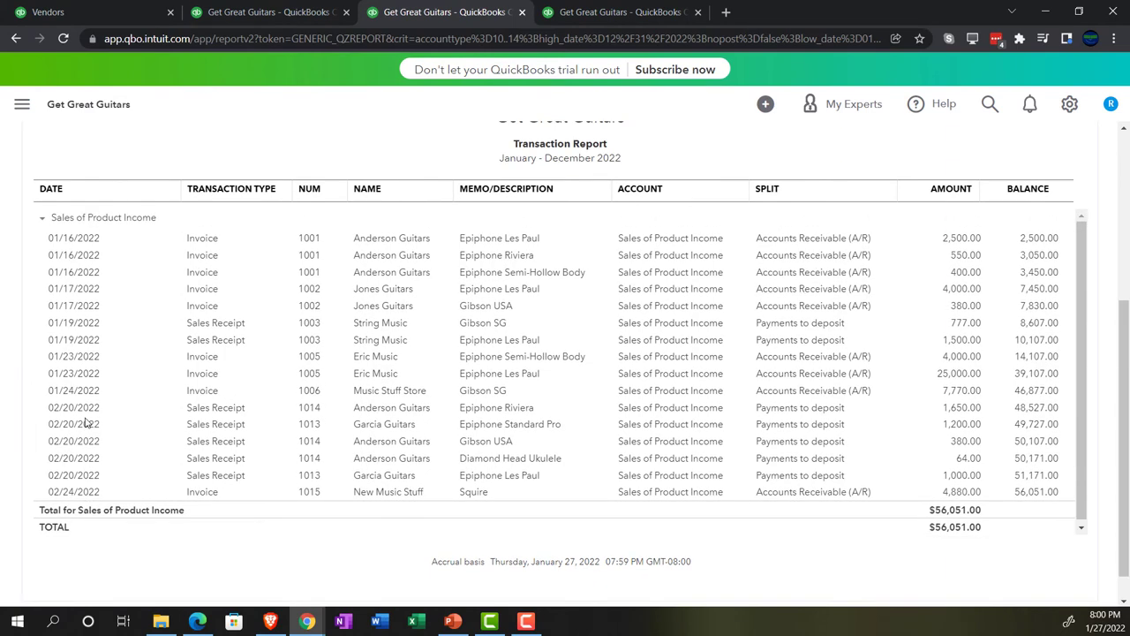
scroll(63, 398, "up", 3)
left_click(89, 181)
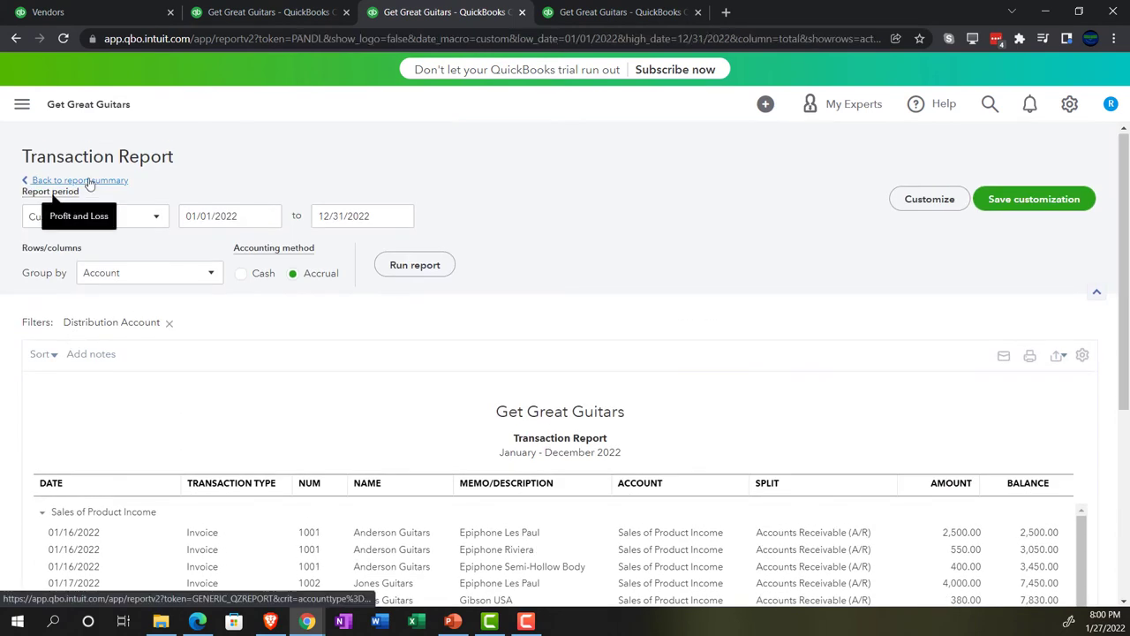
scroll(220, 411, "down", 3)
key("ctrl+plus")
key("ctrl+plus")
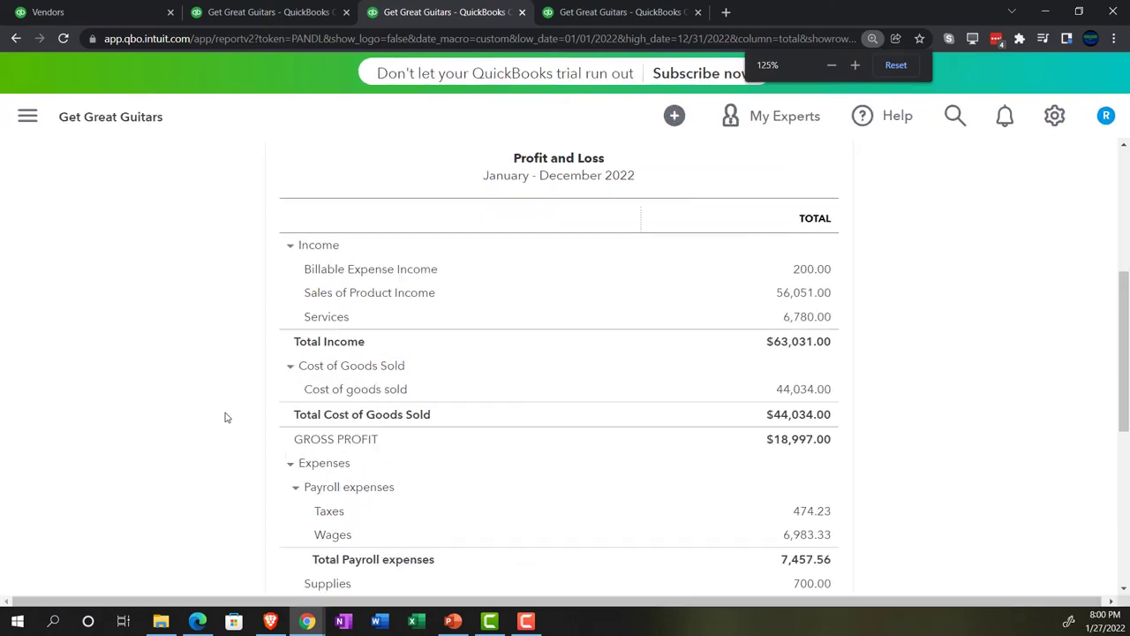
- Switch to the balance sheet and examine its current liabilities, including the California sales tax payable, and the other current assets
left_click(287, 15)
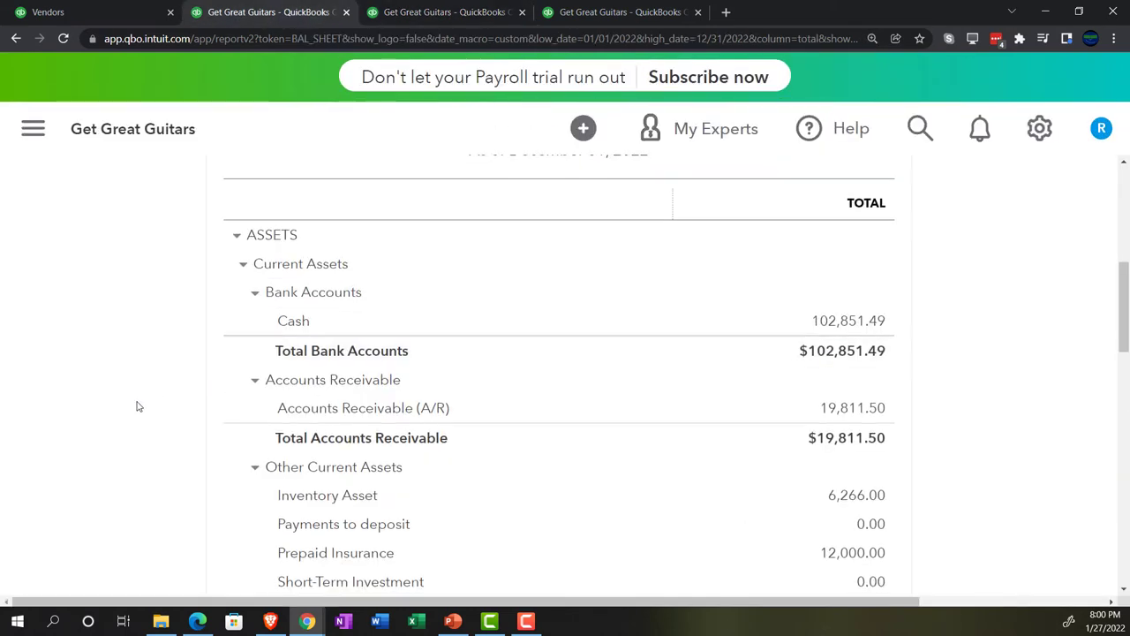
scroll(137, 408, "down", 2)
scroll(138, 402, "down", 5)
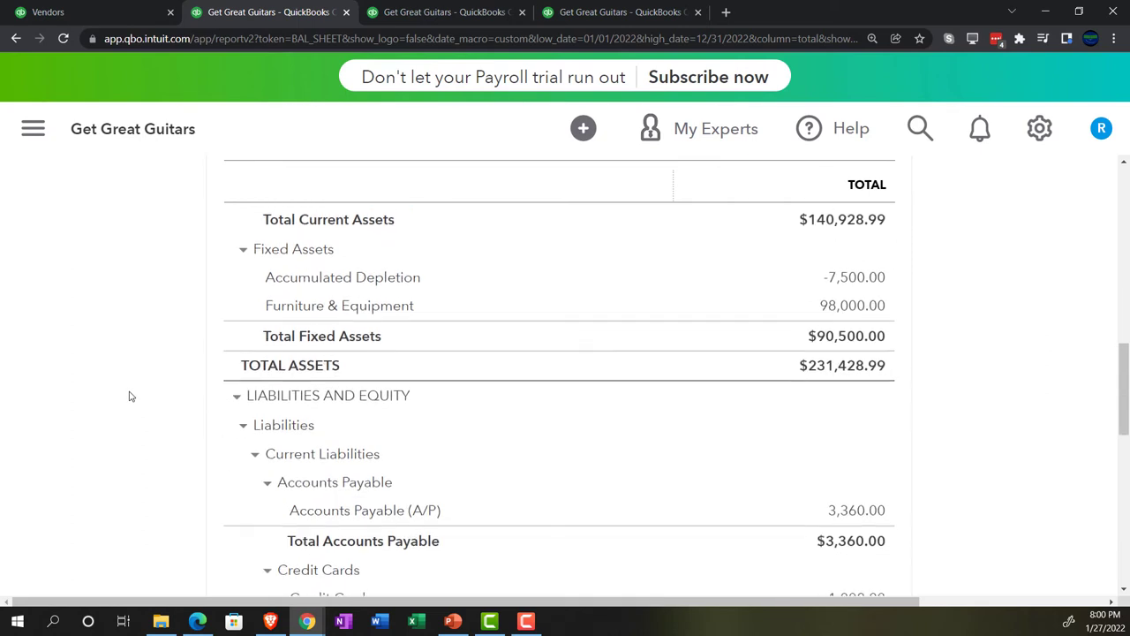
scroll(129, 395, "down", 2)
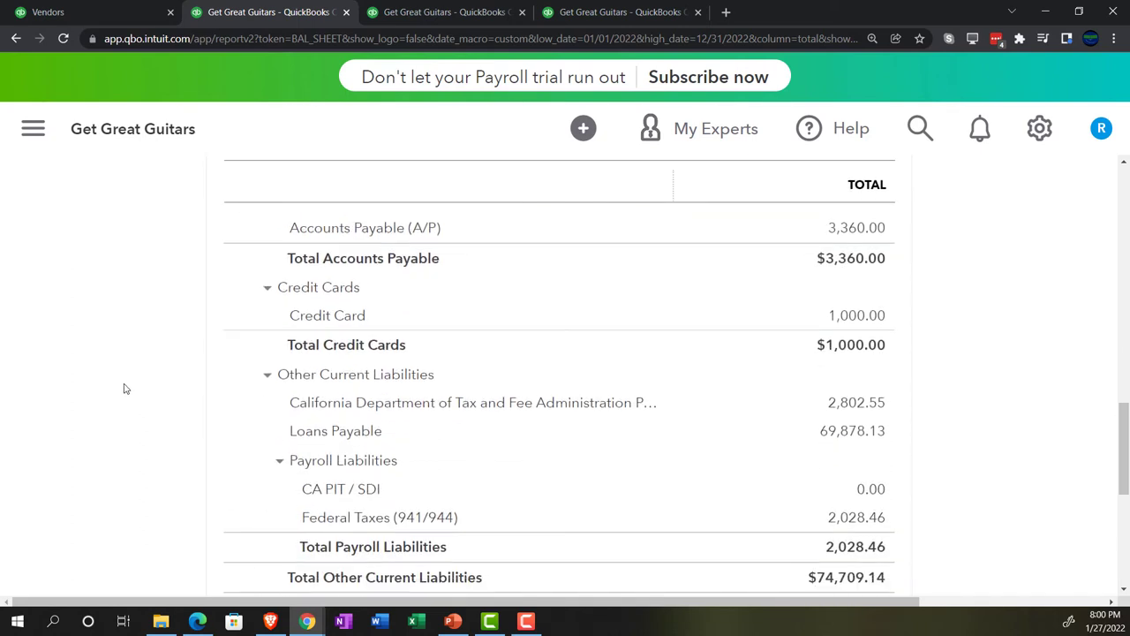
scroll(124, 388, "down", 1)
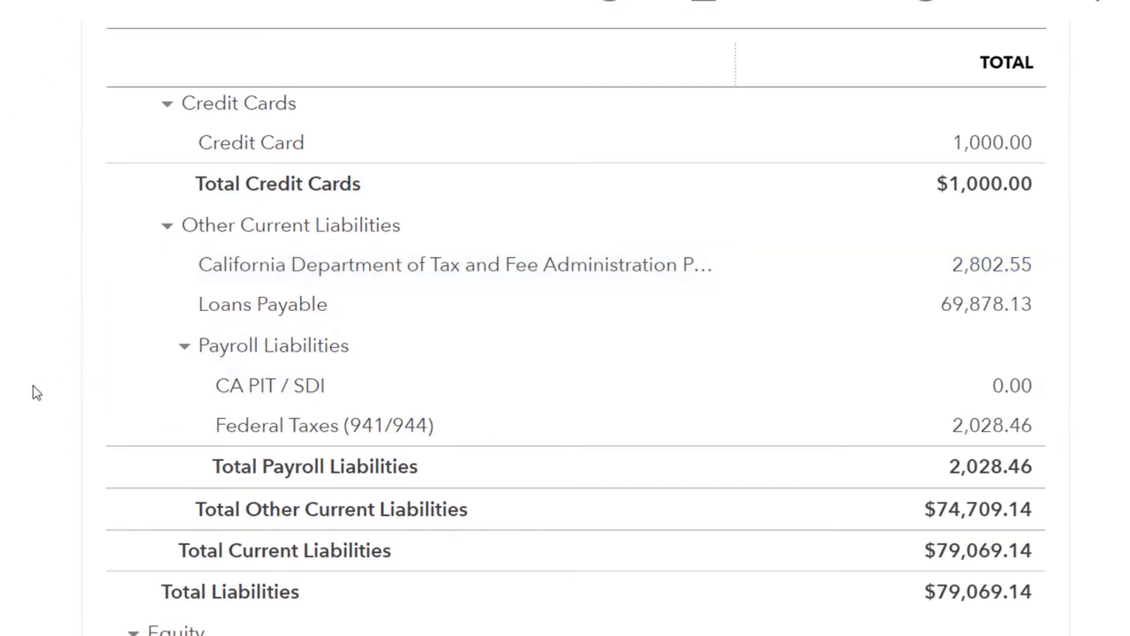
scroll(32, 391, "up", 5)
scroll(33, 391, "up", 2)
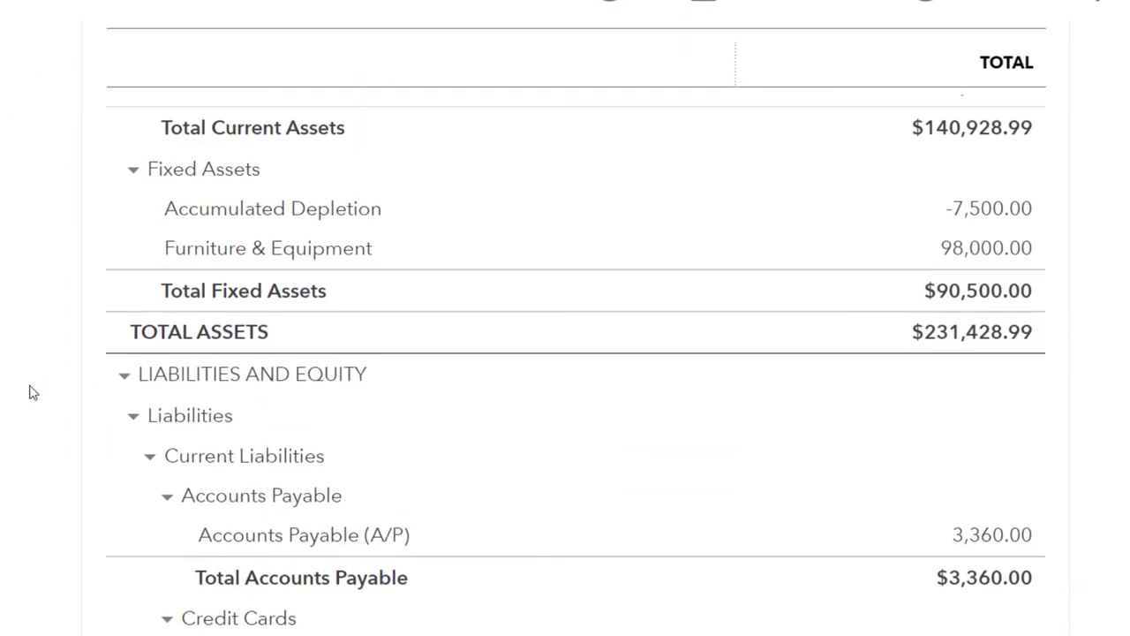
scroll(33, 392, "up", 4)
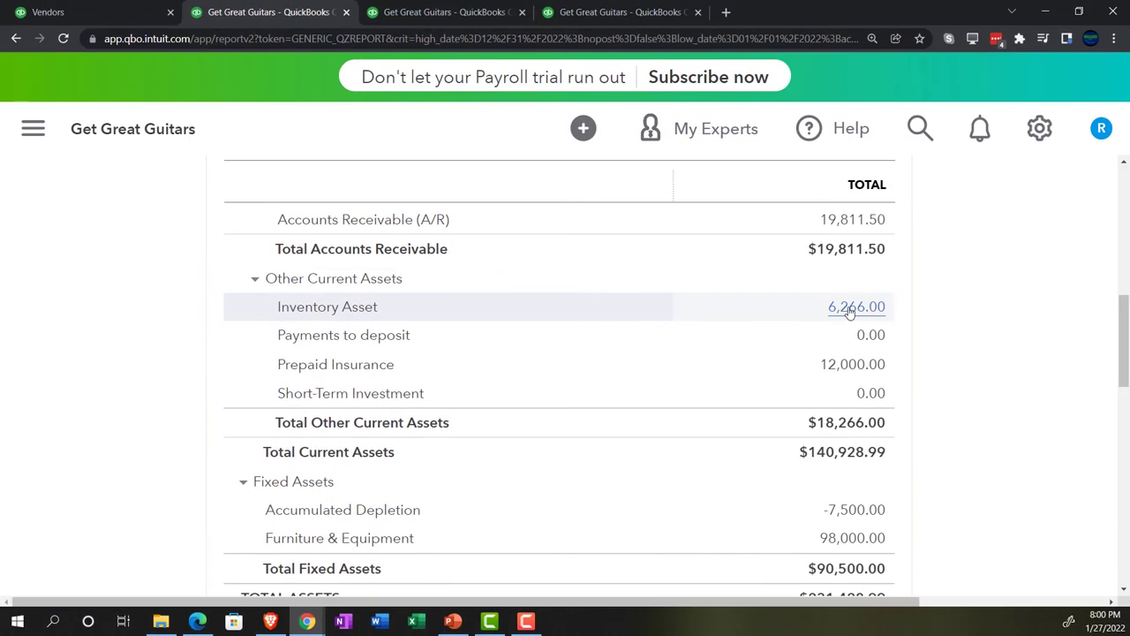
- Open the Inventory Asset transaction detail, check the Fender and New Music Stuff Squire lines, and return to the balance sheet
left_click(849, 309)
scroll(754, 330, "down", 5)
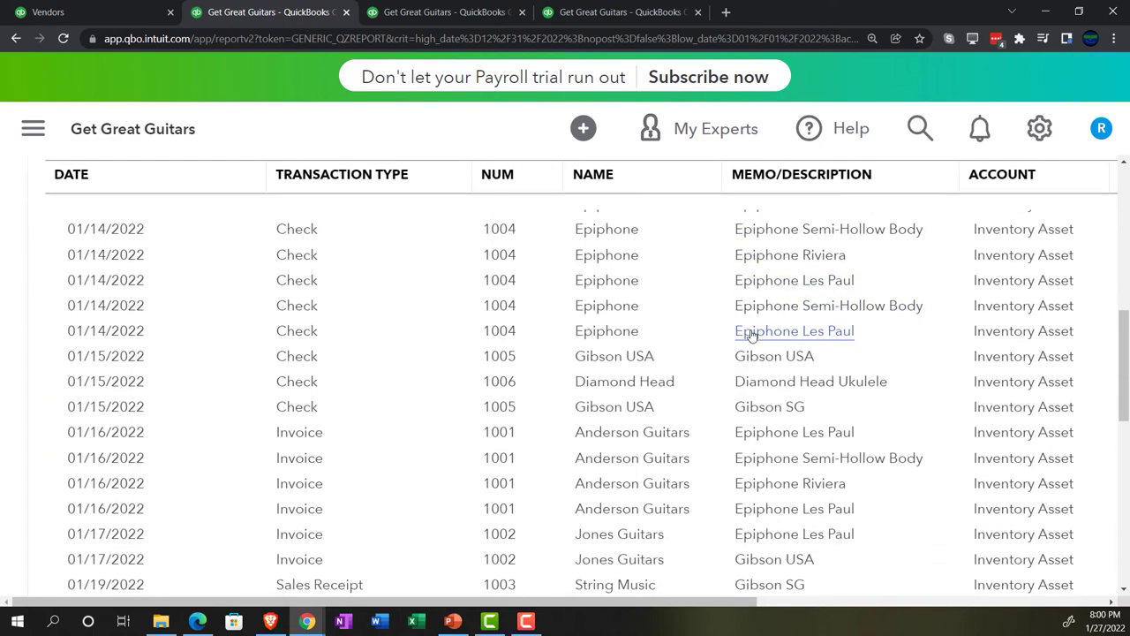
key("ctrl+minus")
key("ctrl+minus")
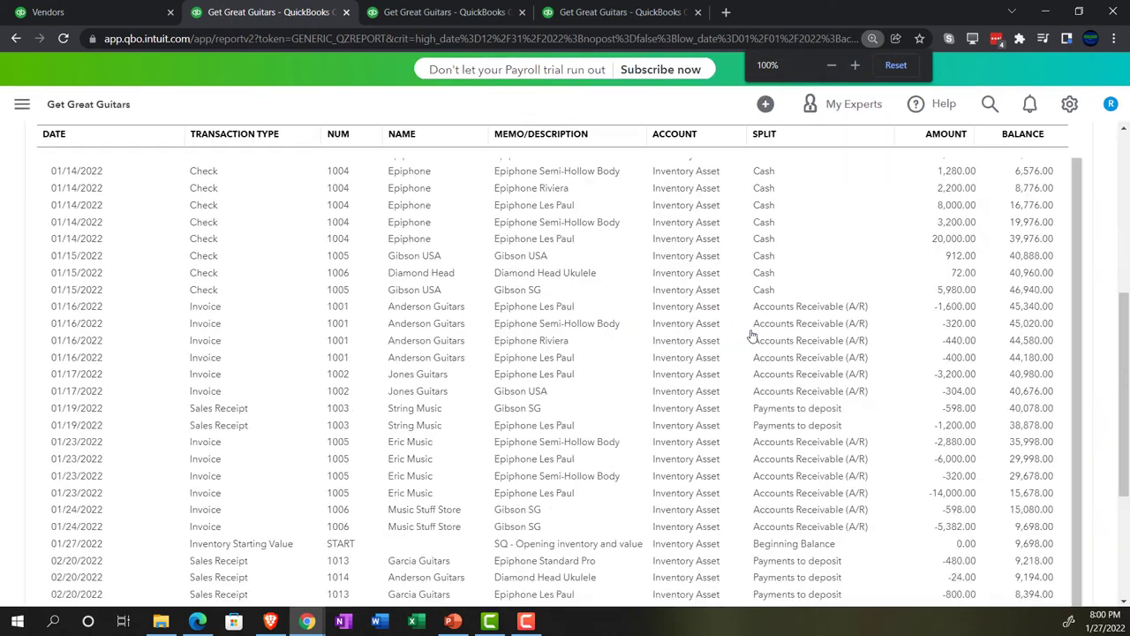
scroll(706, 362, "down", 3)
scroll(683, 380, "down", 2)
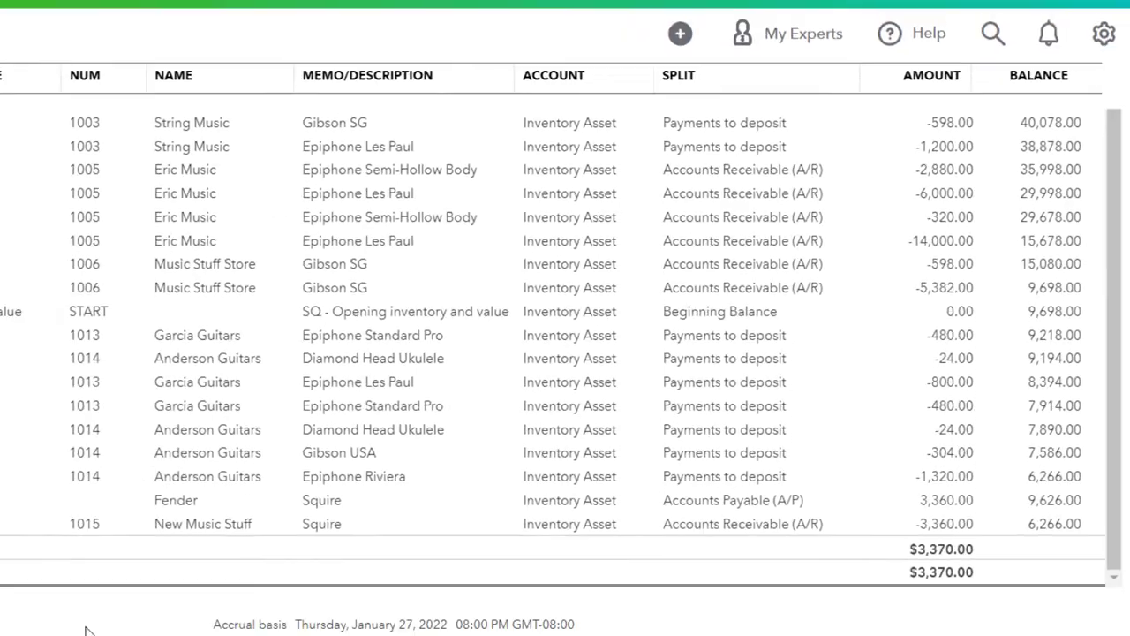
scroll(350, 513, "up", 15)
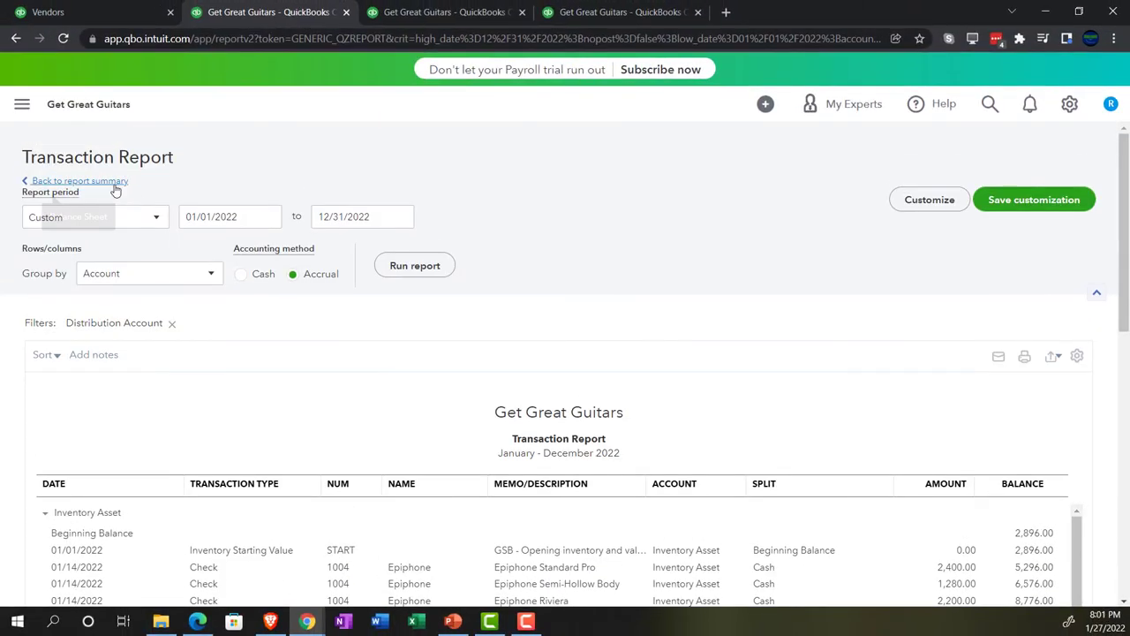
left_click(113, 187)
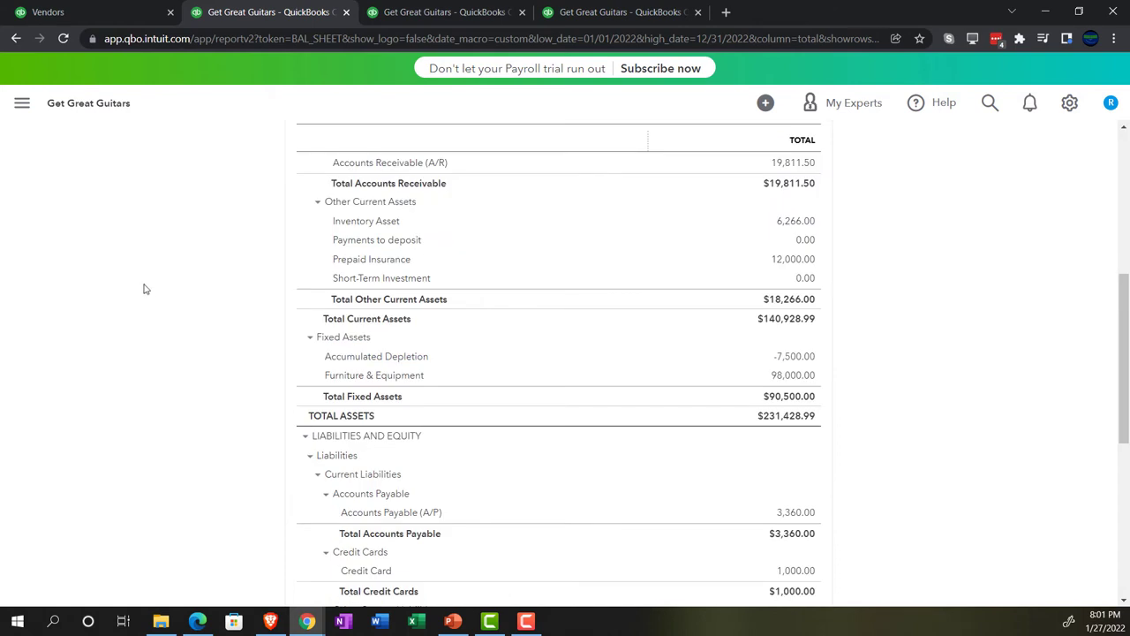
key("ctrl+plus")
key("ctrl+plus")
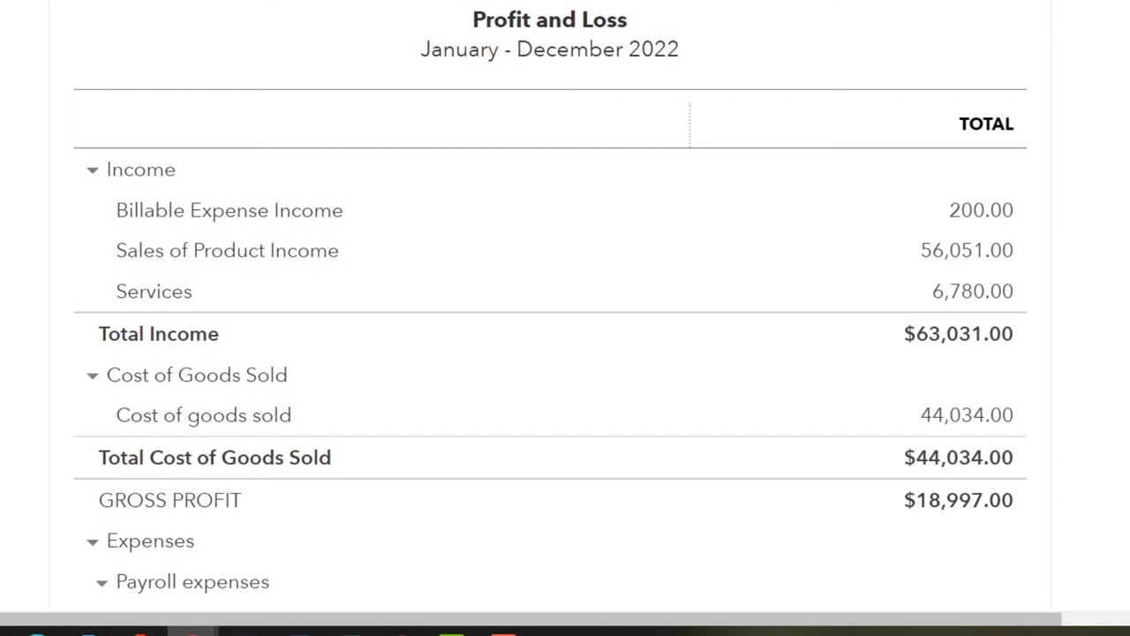
- Open the profit and loss report's Cost of goods sold detail, check the New Music Stuff Squire line, and return to the report
scroll(550, 353, "down", 2)
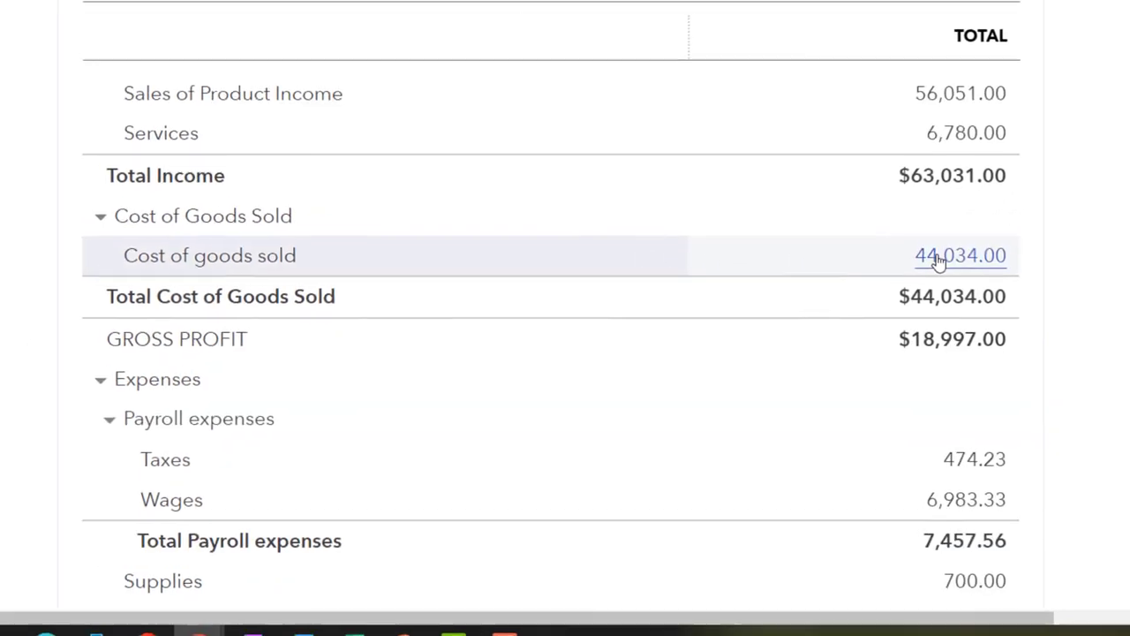
left_click(937, 258)
scroll(830, 347, "down", 1)
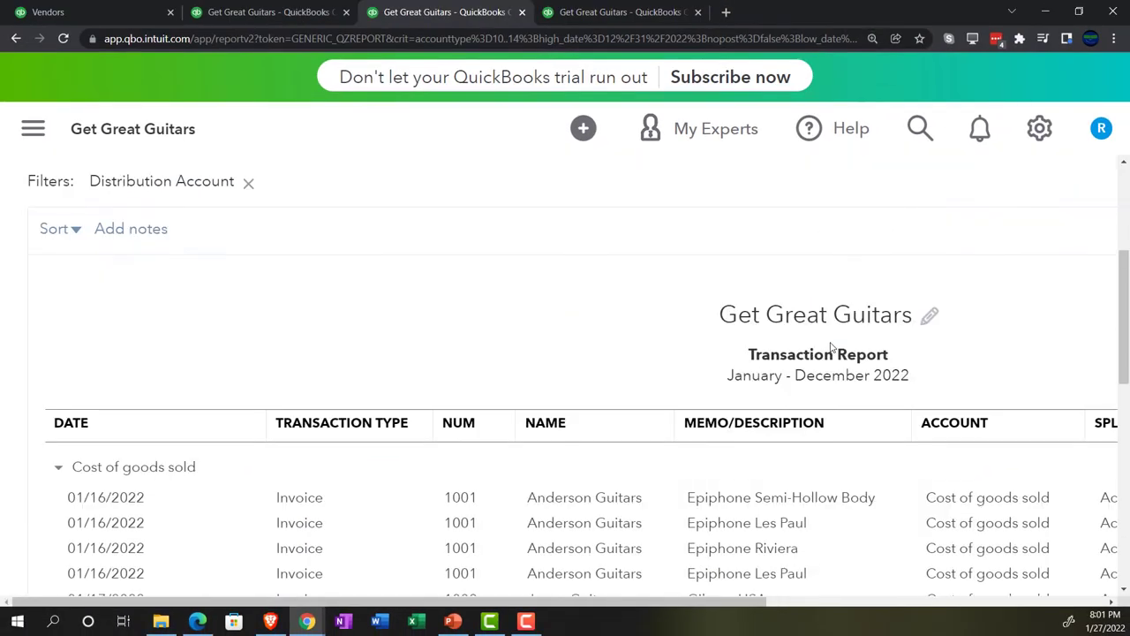
key("ctrl+minus")
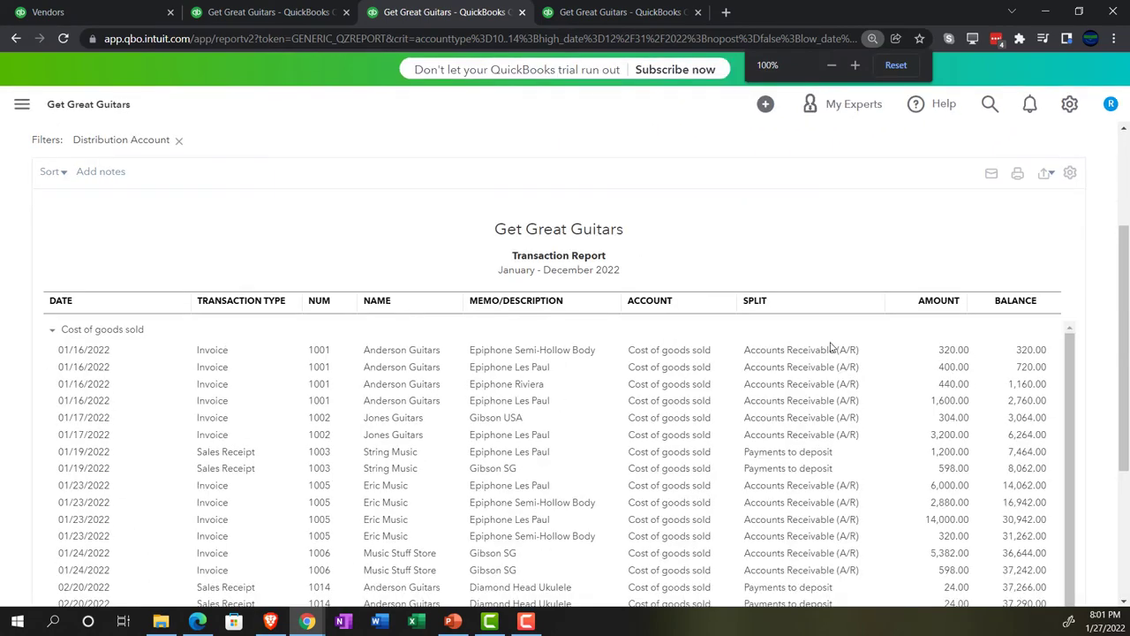
scroll(636, 448, "down", 3)
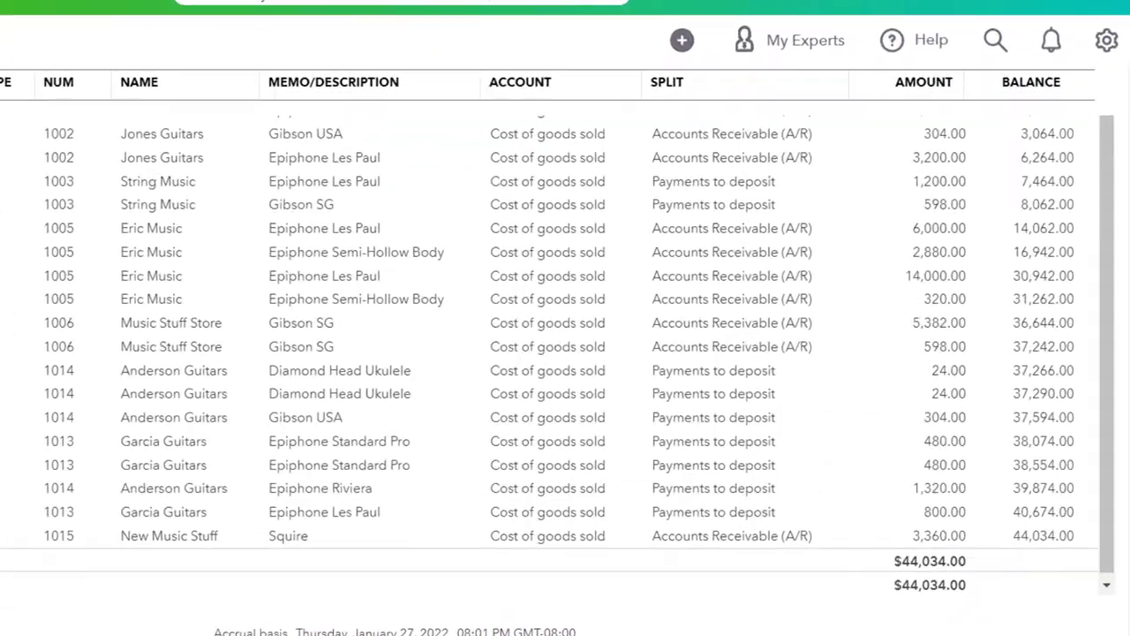
scroll(137, 338, "up", 10)
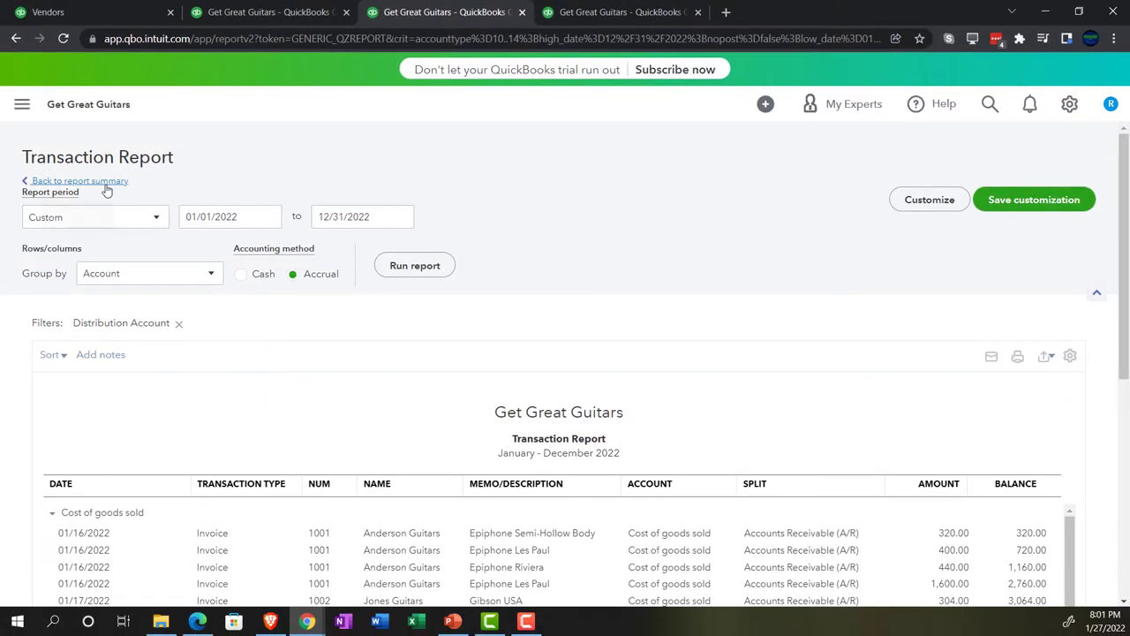
left_click(104, 183)
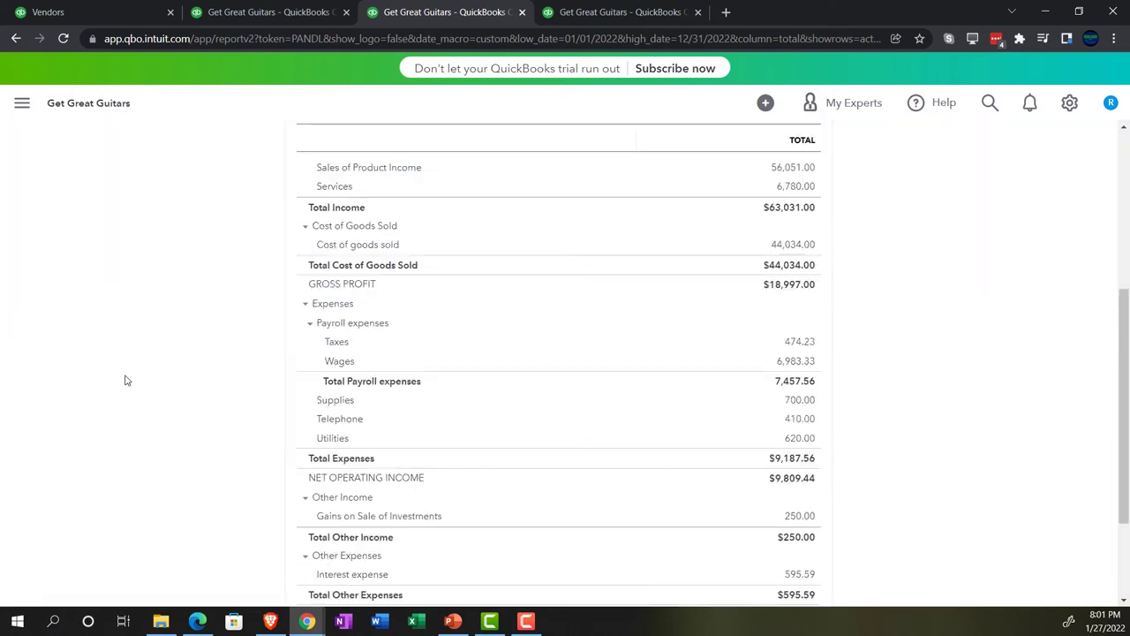
key("ctrl+plus")
key("ctrl+plus")
key("ctrl+plus")
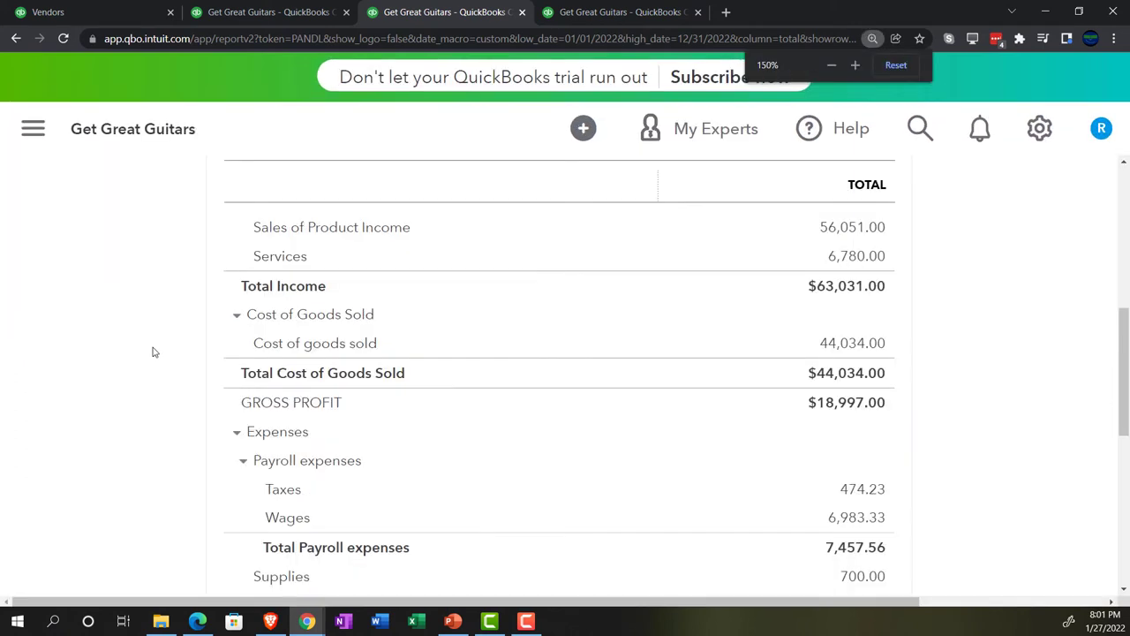
- Switch to the February - December 2022 profit and loss, rerun it, and examine the report from income through net income
left_click(566, 18)
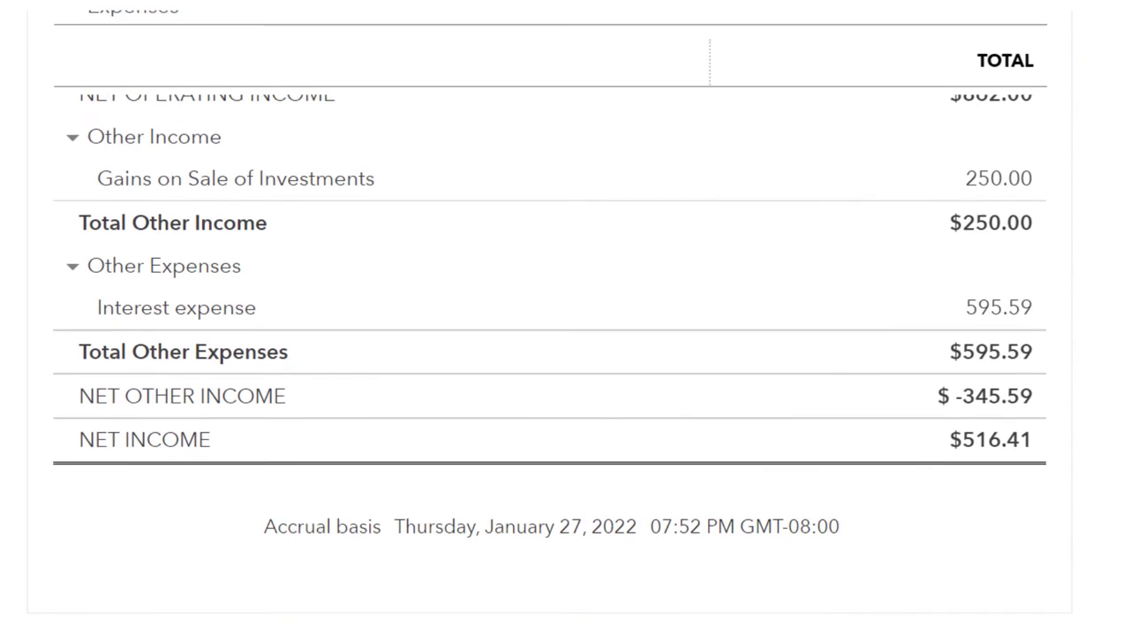
scroll(565, 318, "up", 10)
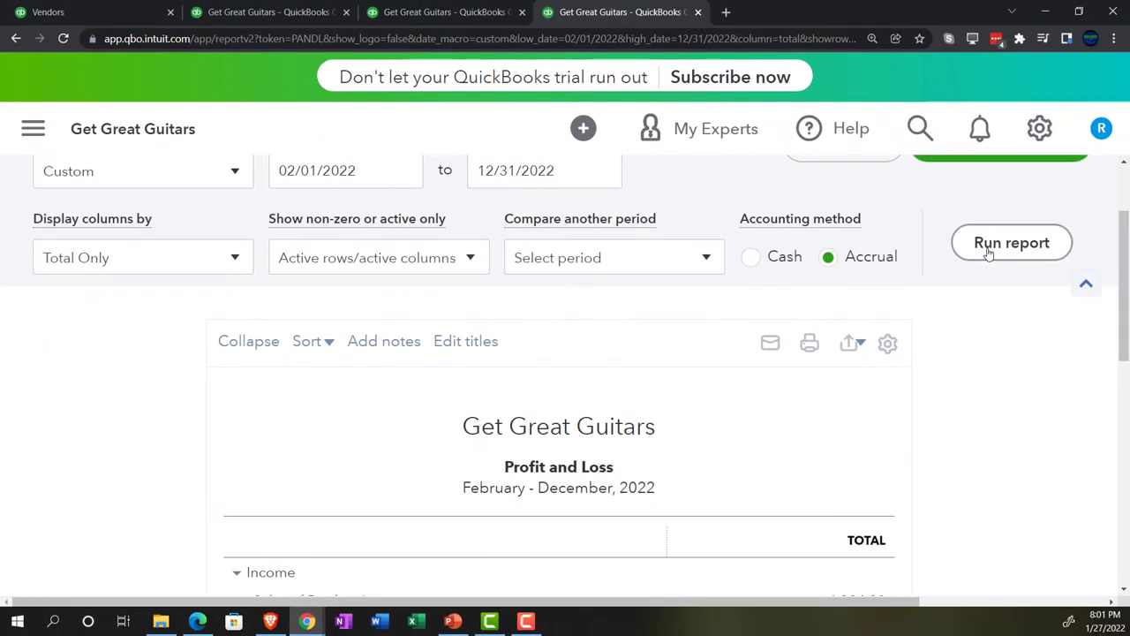
scroll(989, 254, "down", 2)
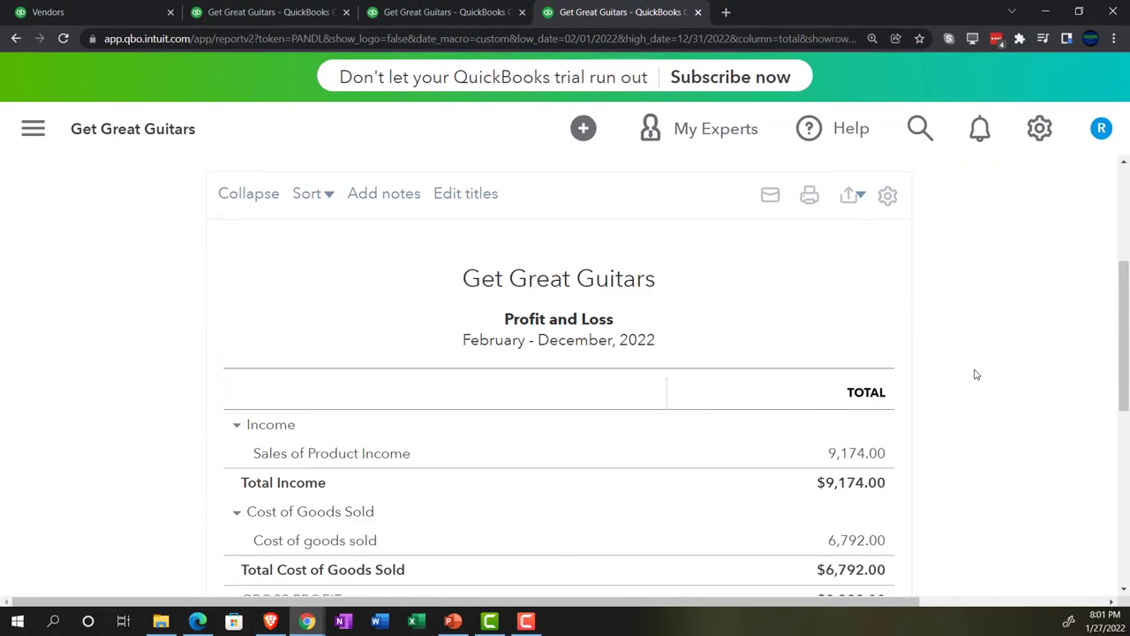
scroll(976, 374, "down", 2)
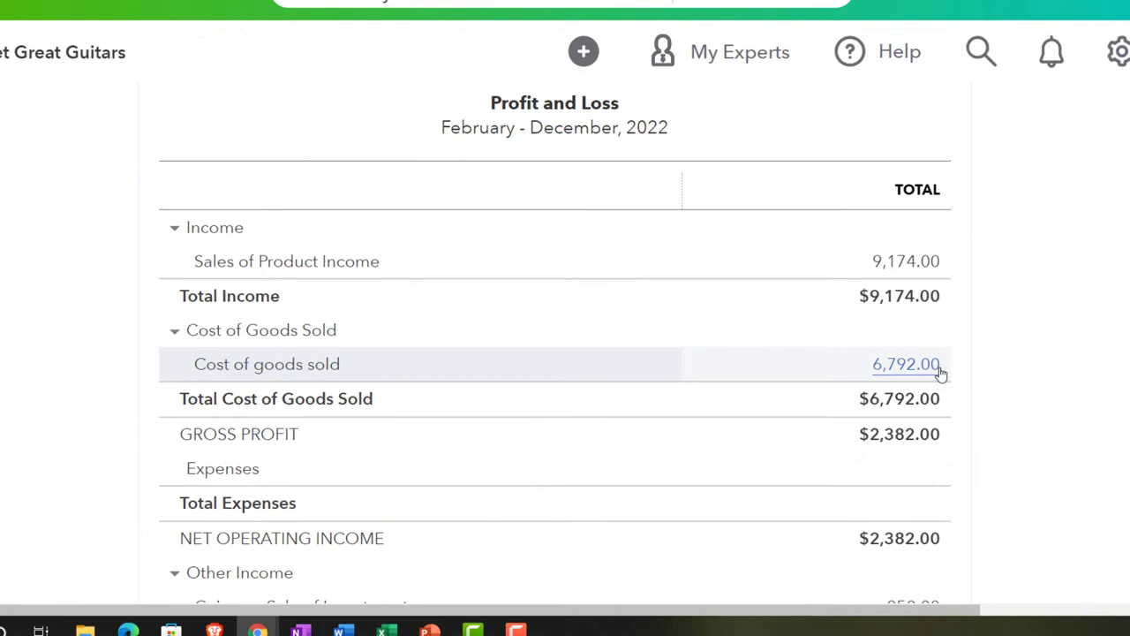
scroll(995, 345, "down", 5)
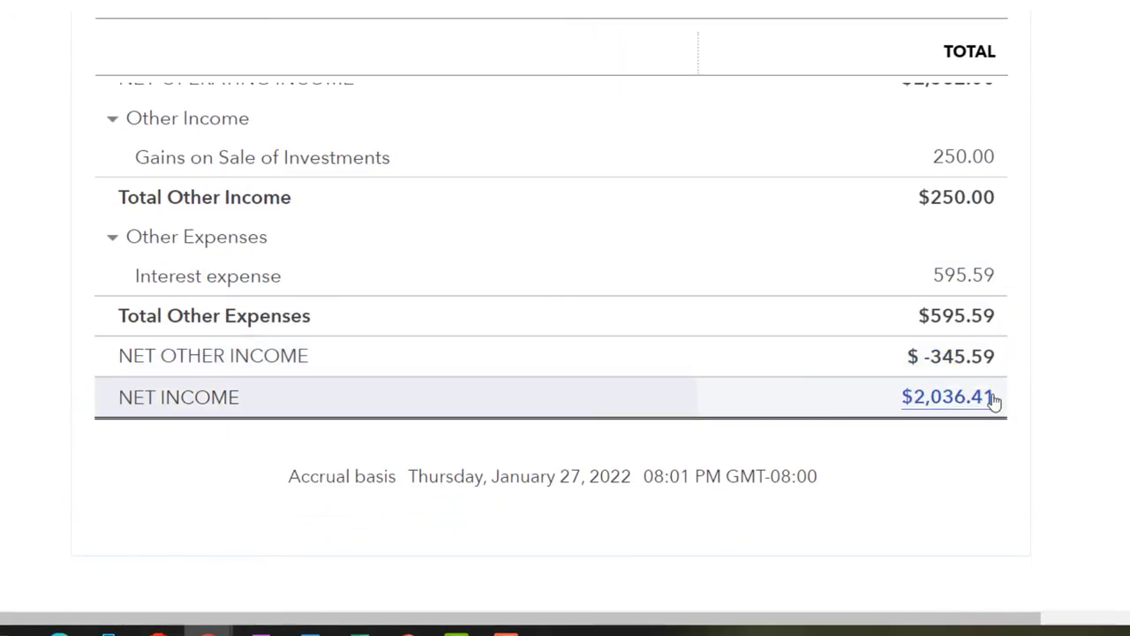
scroll(995, 400, "up", 10)
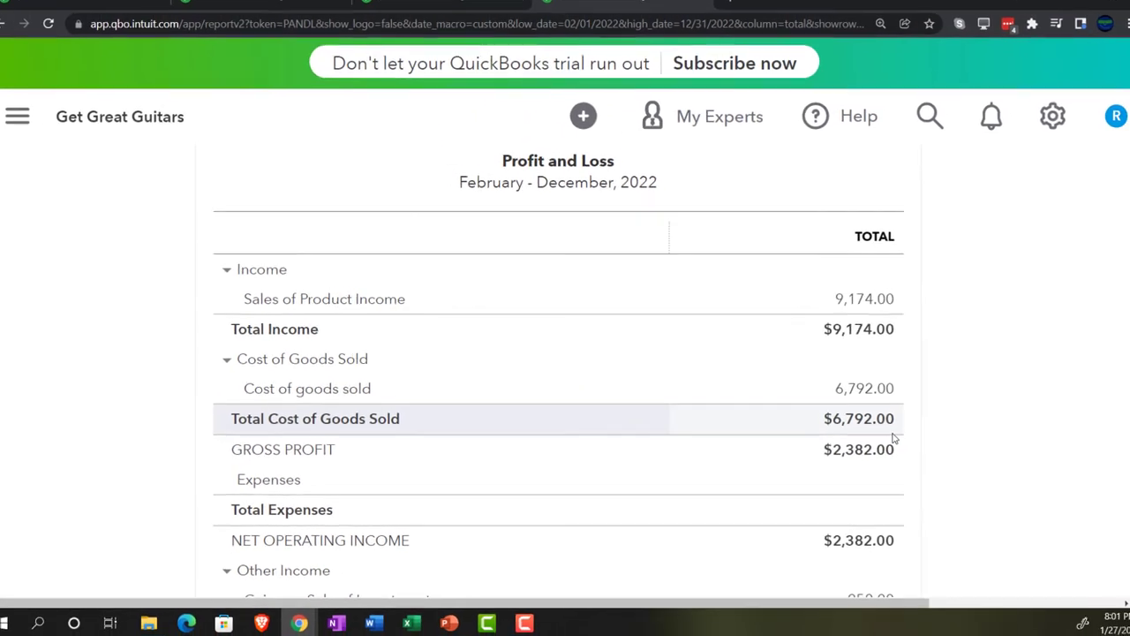
- Duplicate the February - December 2022 profit and loss browser tab twice
scroll(994, 400, "up", 3)
scroll(884, 439, "up", 1)
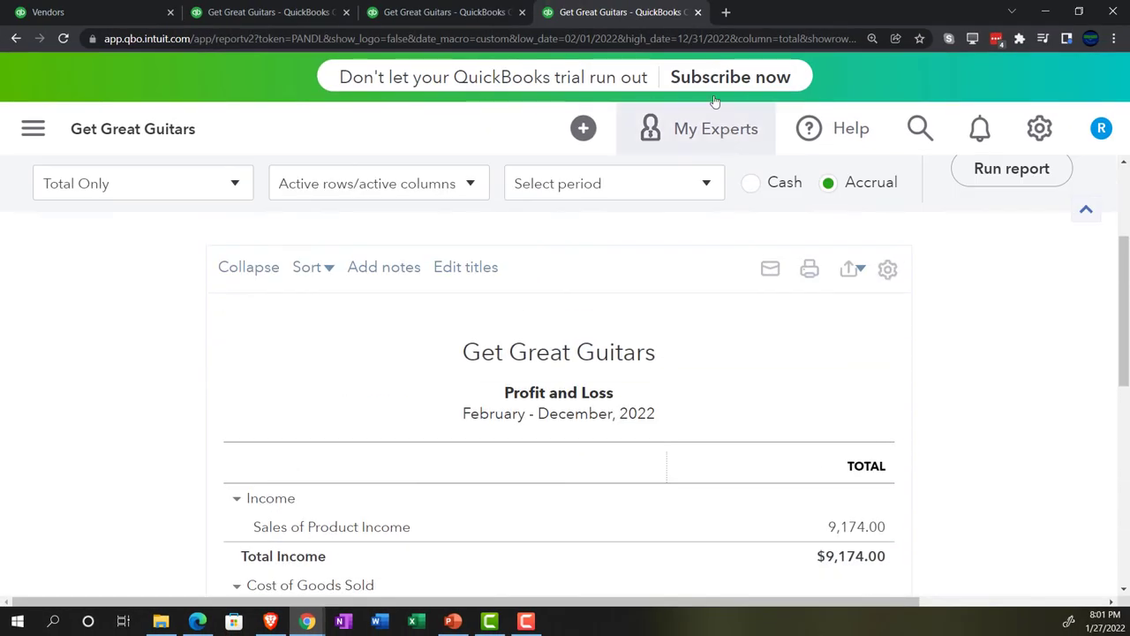
right_click(639, 15)
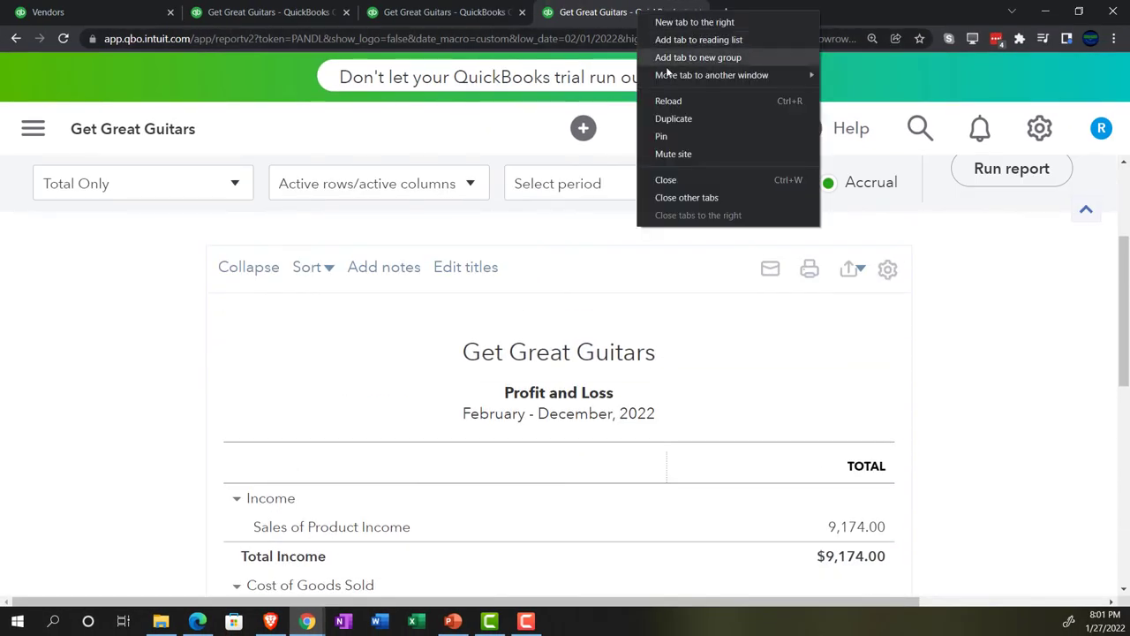
left_click(674, 118)
left_click(625, 15)
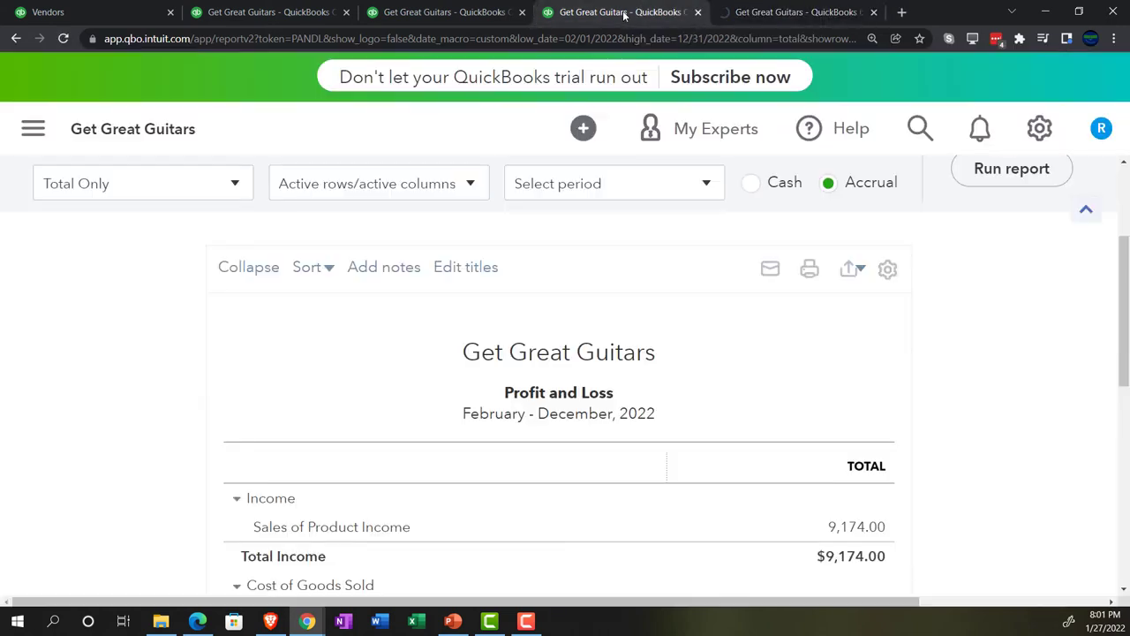
right_click(624, 15)
left_click(651, 120)
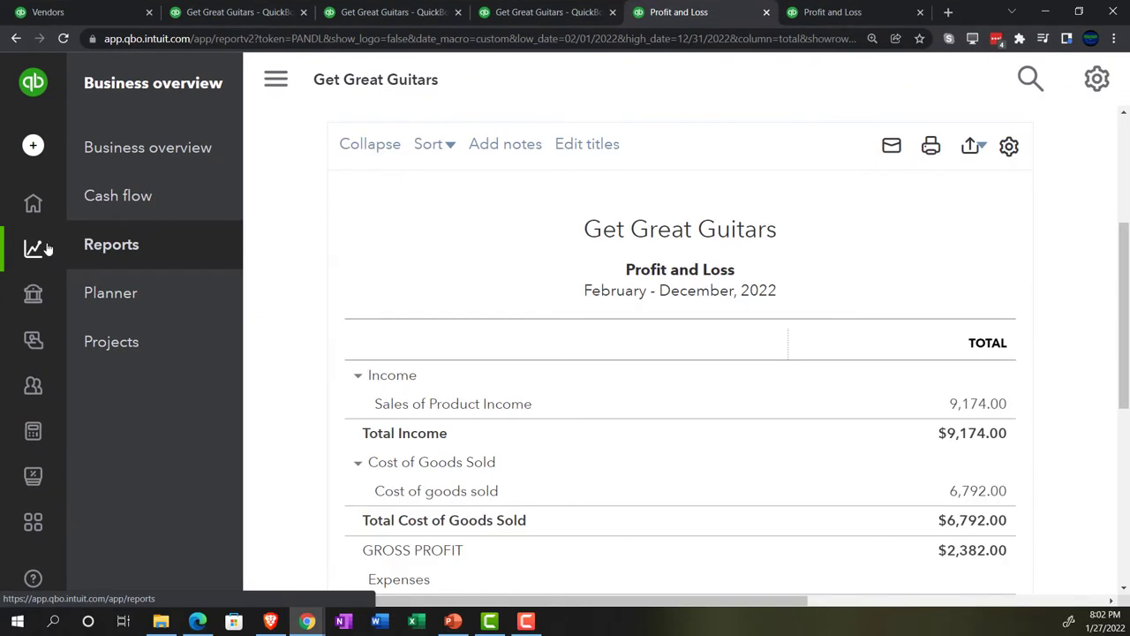
- Go to the standard reports list in the first duplicated tab and open the Customer Balance Detail report under Who owes you
left_click(46, 249)
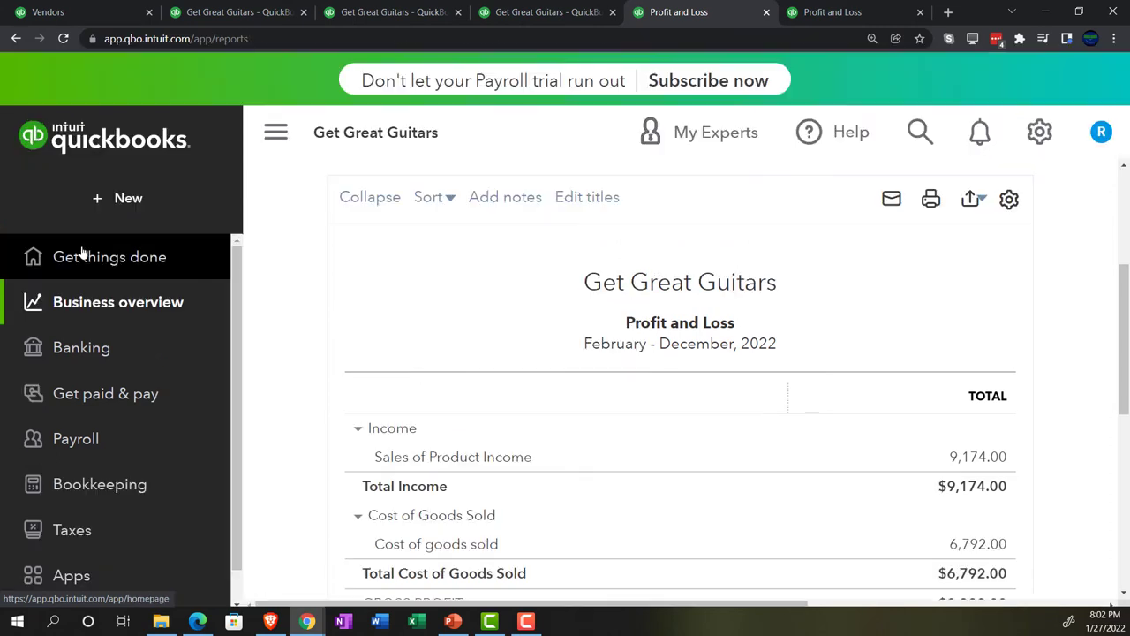
left_click(83, 310)
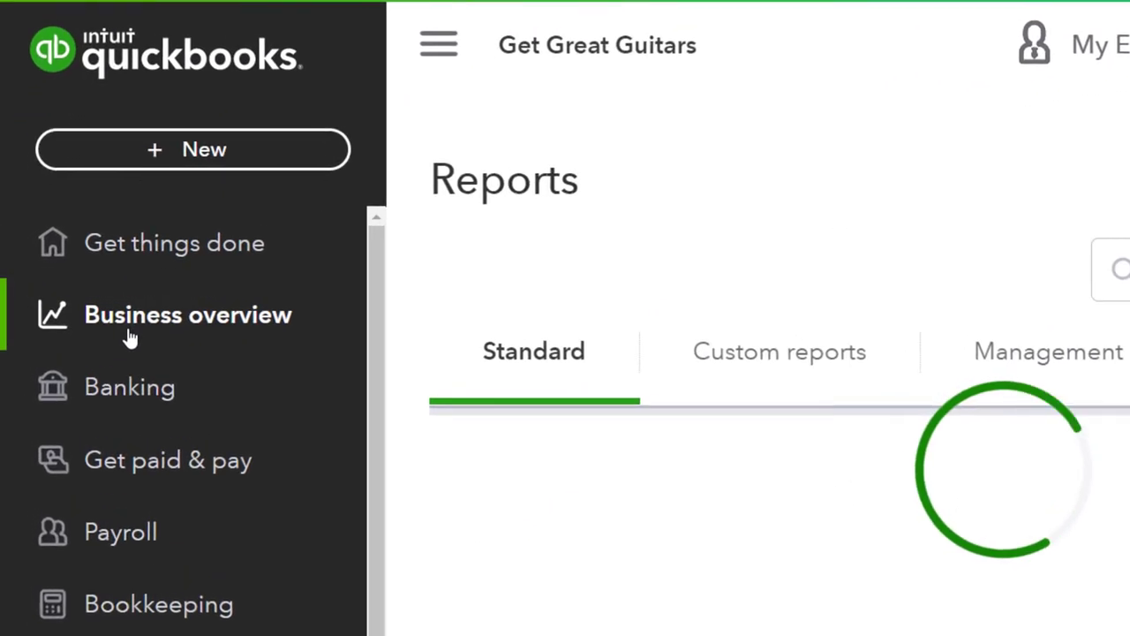
left_click(442, 48)
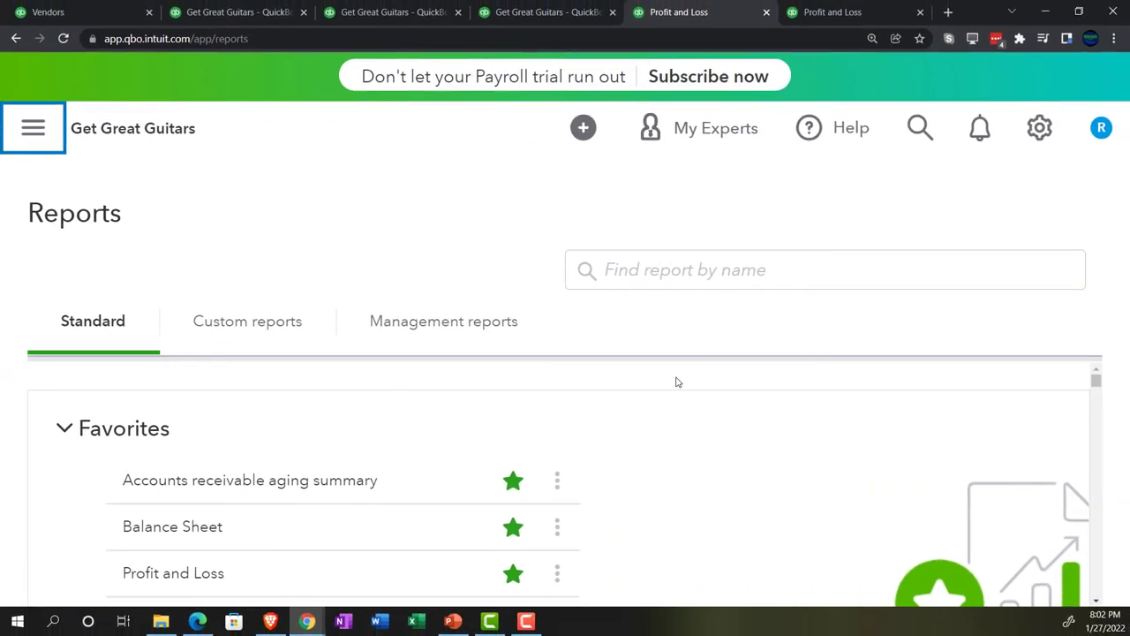
key("ctrl+minus")
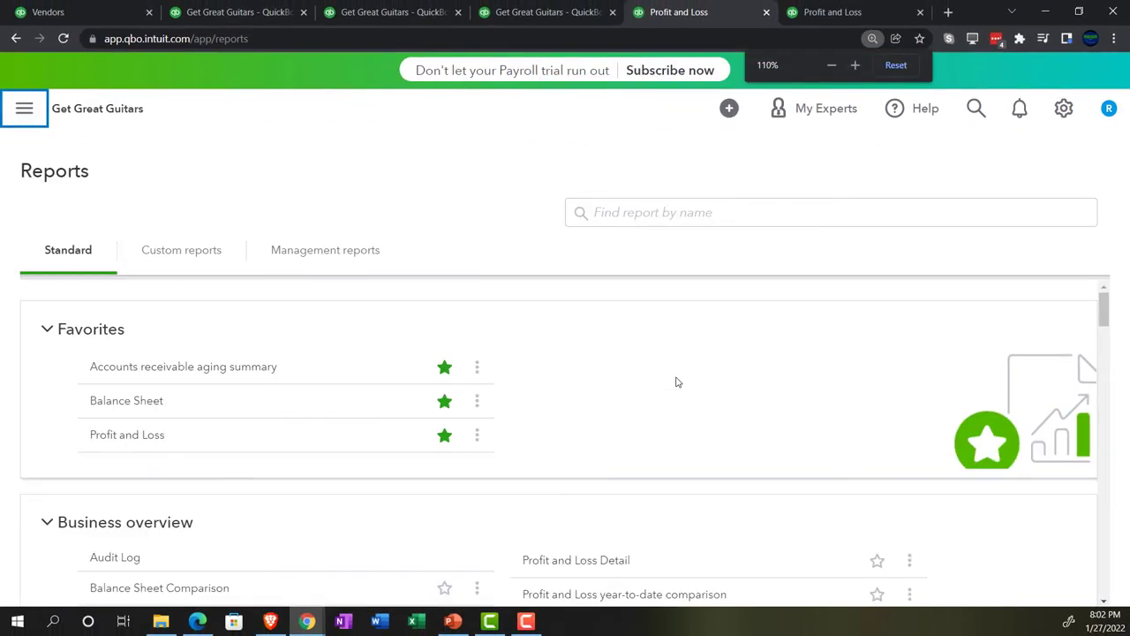
scroll(677, 382, "down", 6)
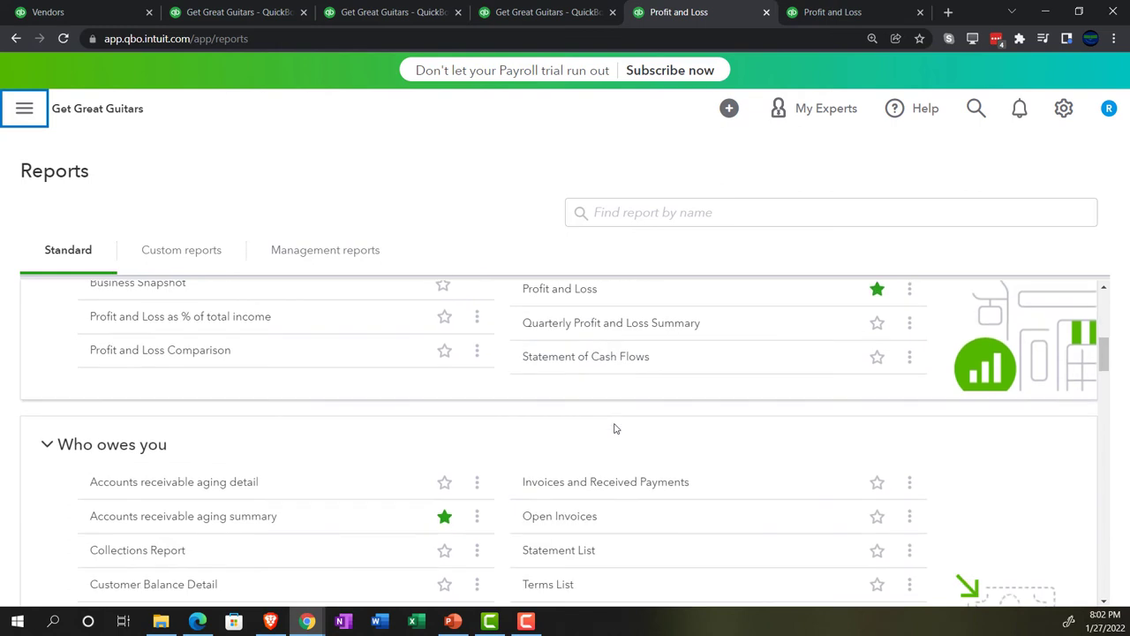
scroll(613, 429, "down", 1)
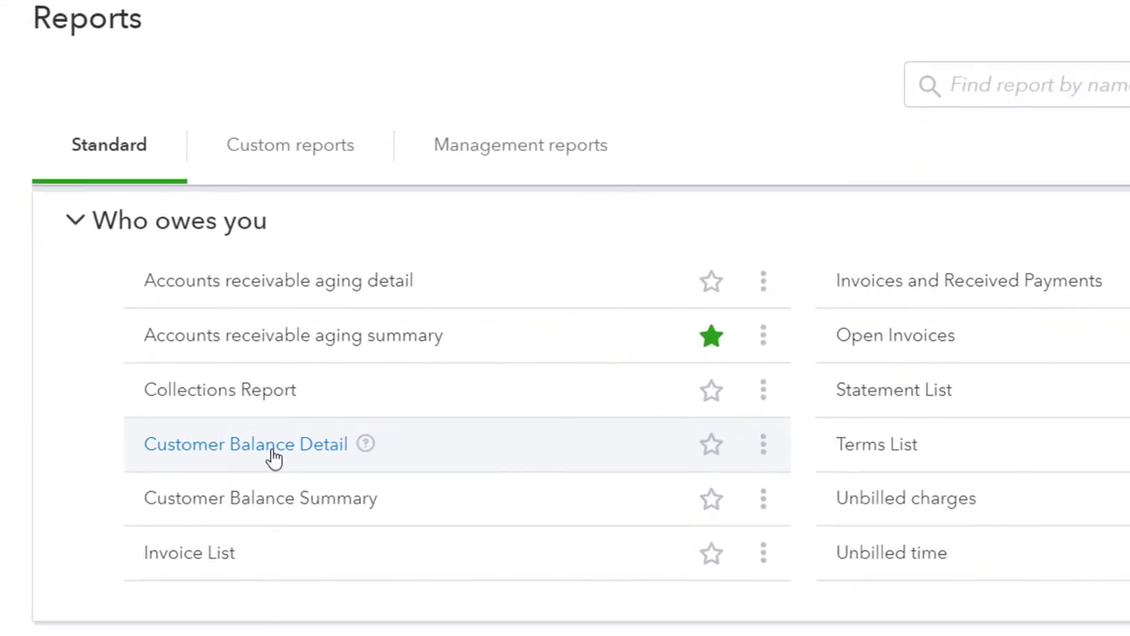
left_click(274, 456)
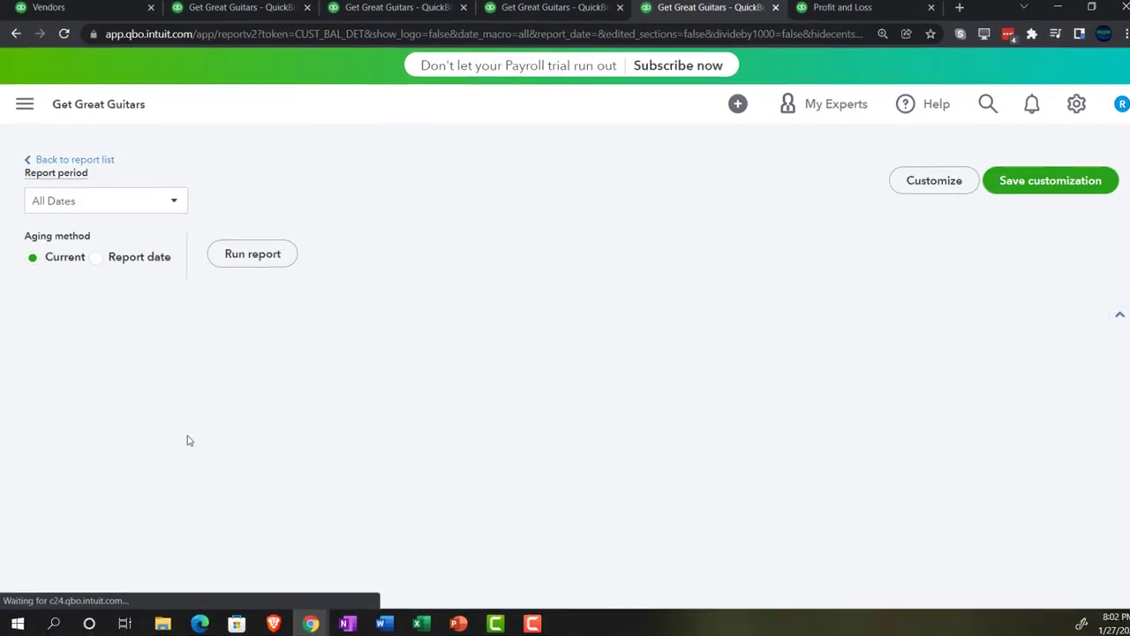
- Set the Customer Balance Detail report to a custom period as of 12/31/2022 and run it
scroll(185, 440, "down", 2)
scroll(185, 440, "up", 2)
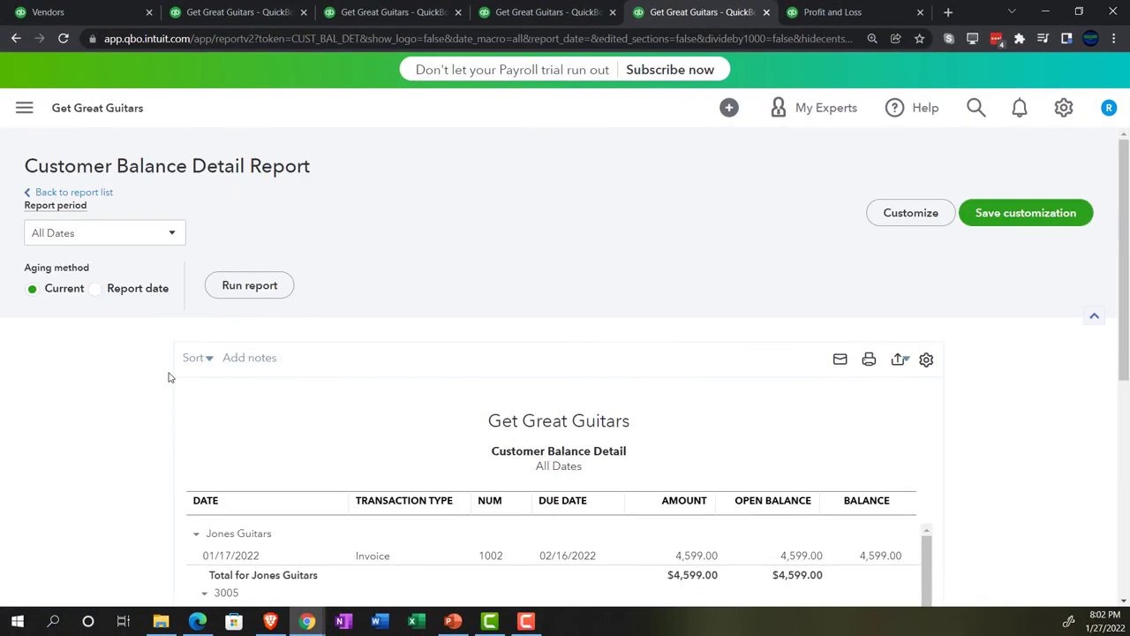
left_click(171, 232)
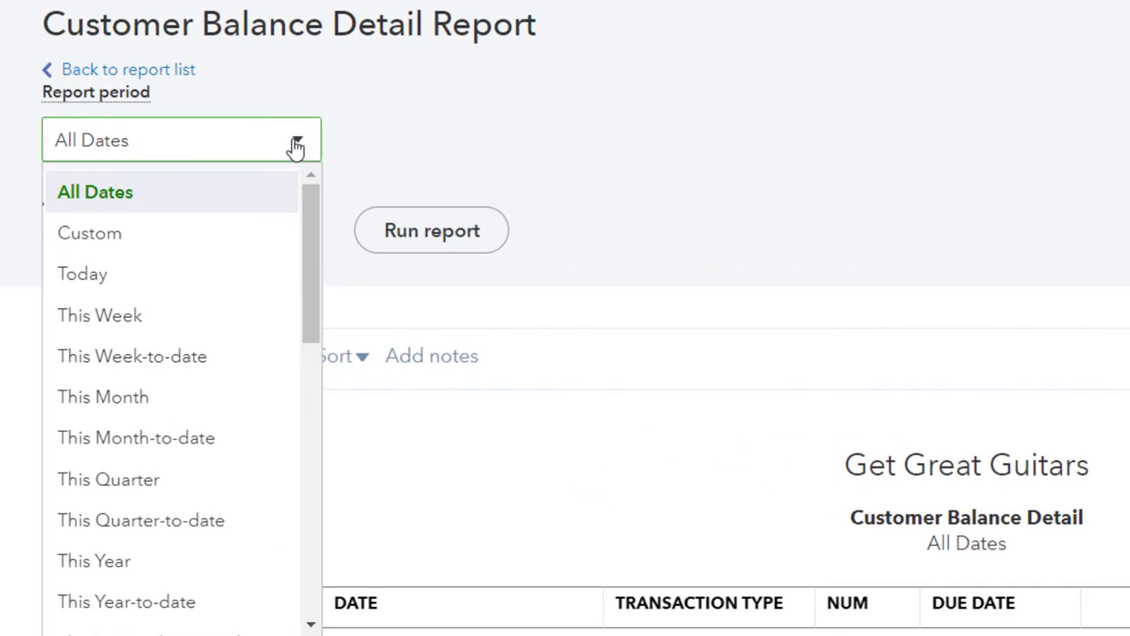
left_click(193, 231)
left_click(467, 142)
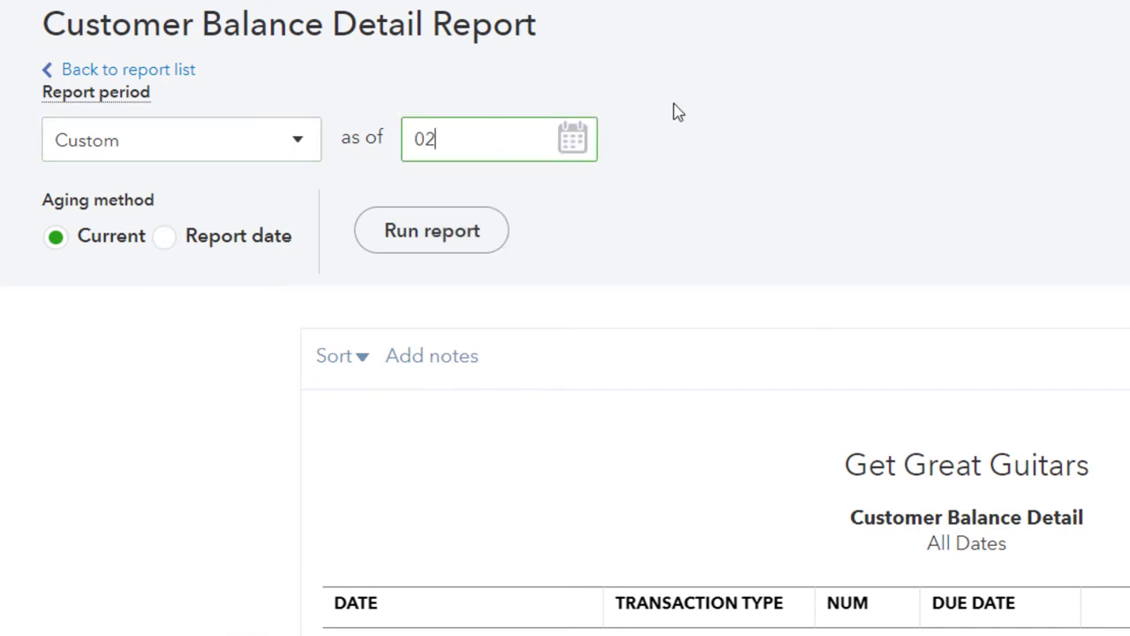
type("12/31/2022")
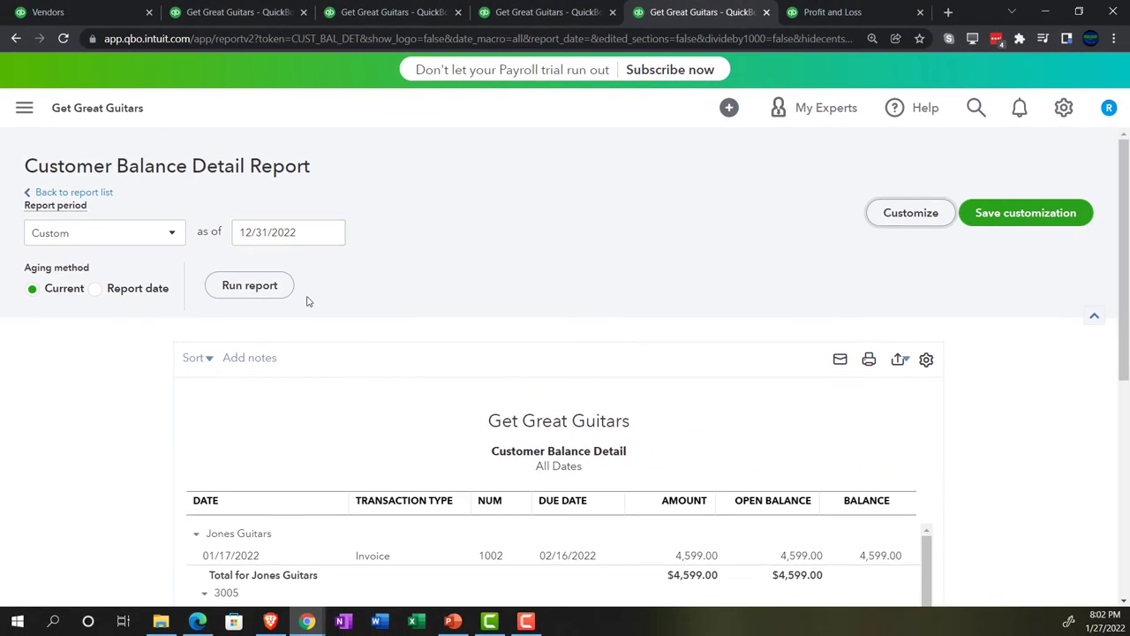
left_click(273, 288)
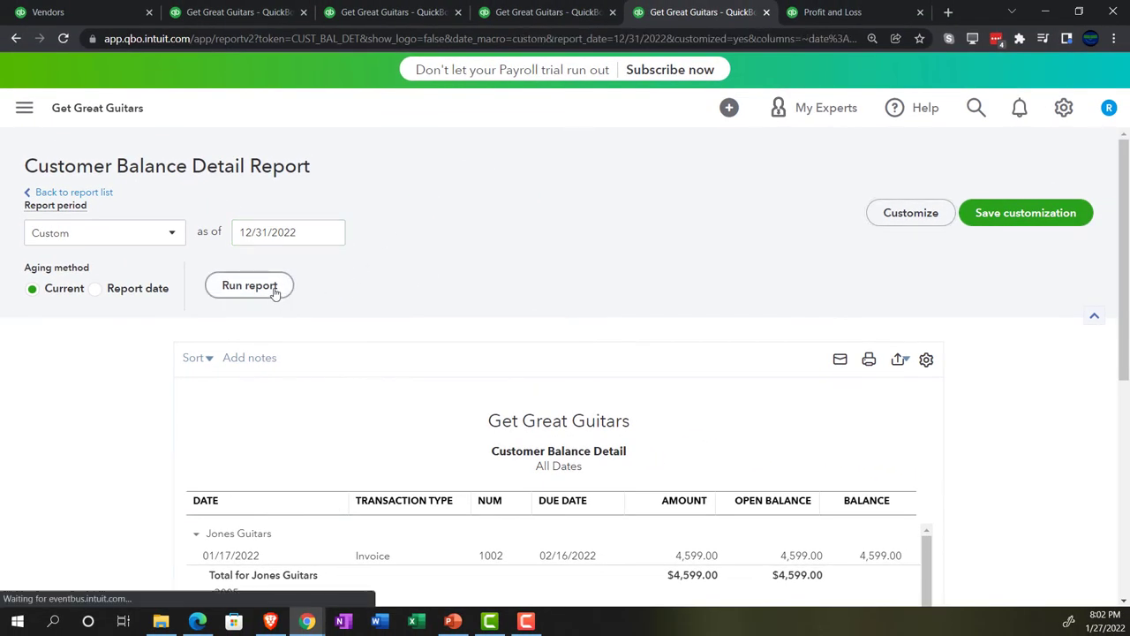
- Examine the open customer invoices in the Customer Balance Detail report, including the New Music Stuff invoice
scroll(171, 367, "down", 2)
key("ctrl+plus")
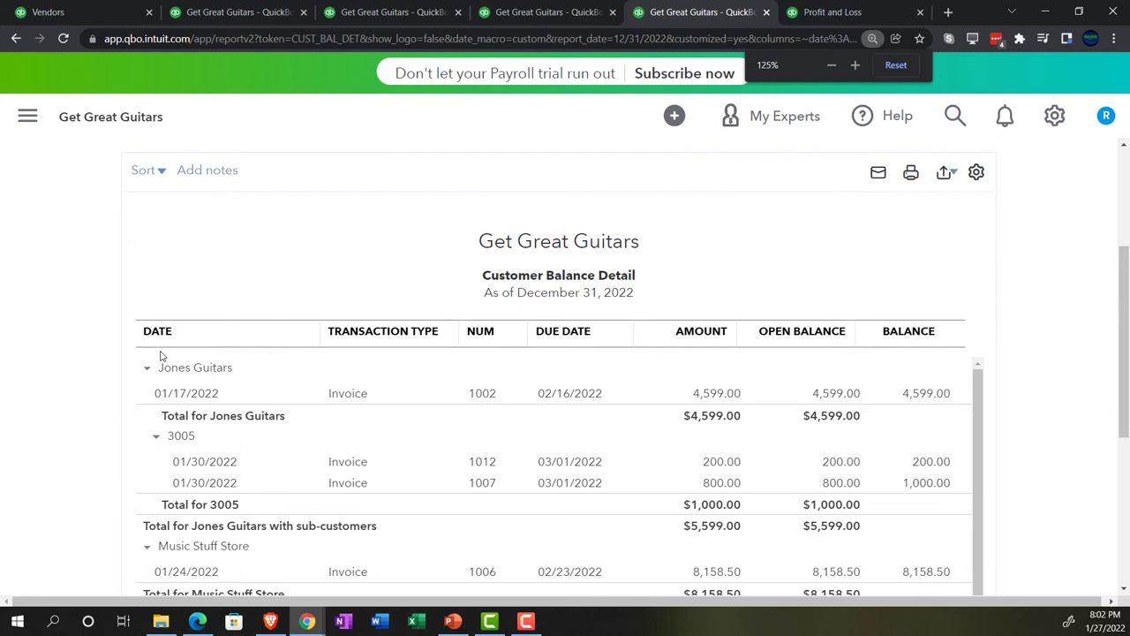
key("ctrl+plus")
scroll(91, 380, "down", 3)
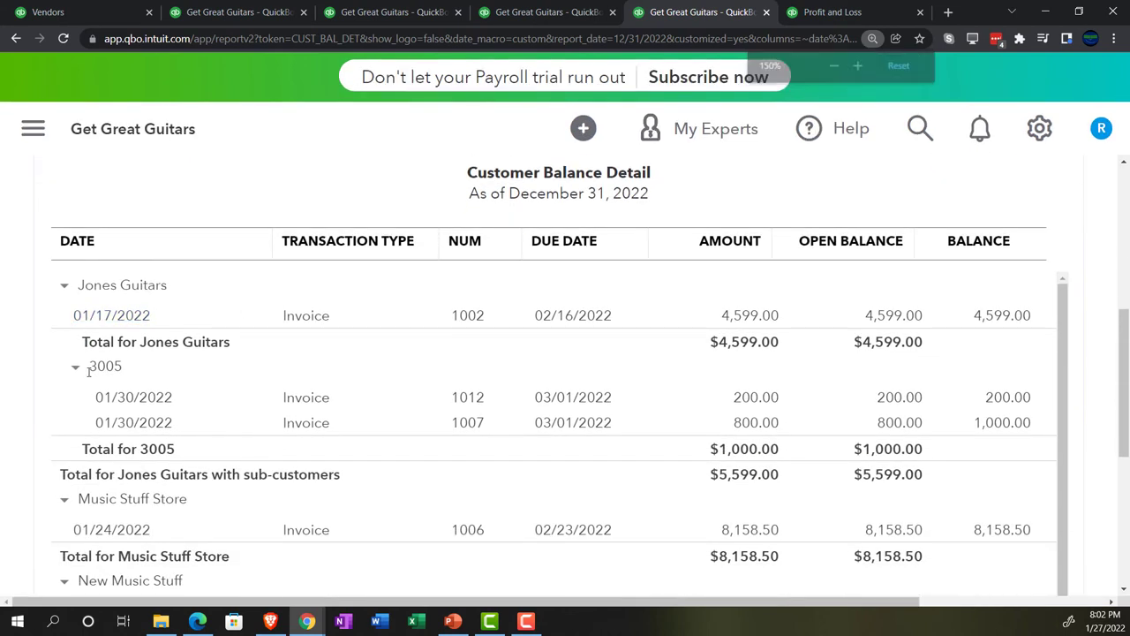
scroll(80, 376, "down", 3)
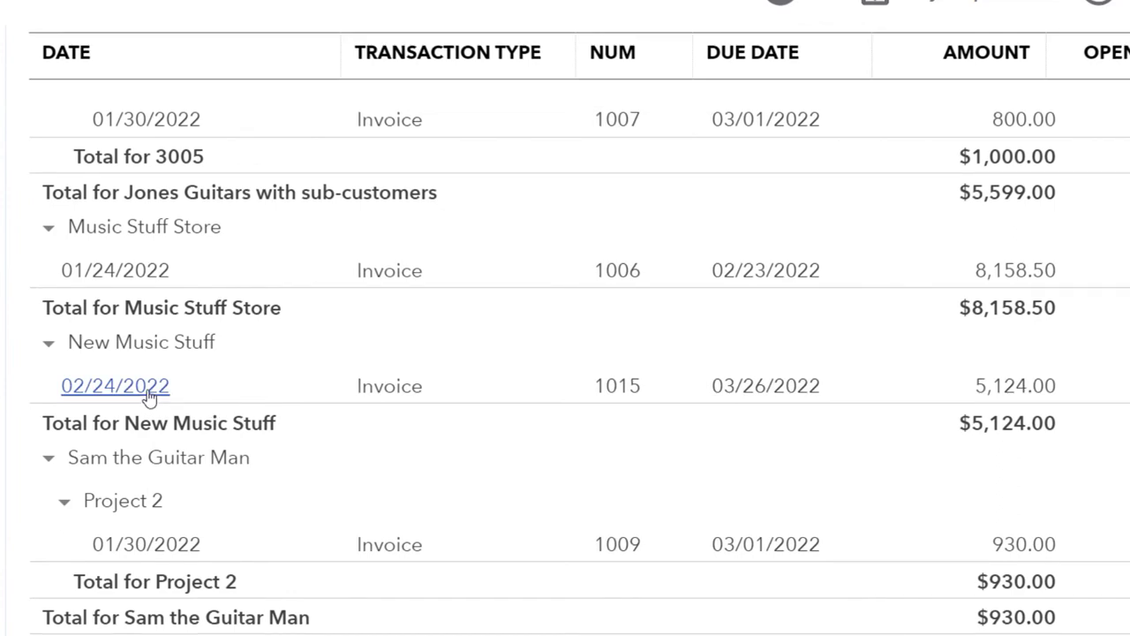
- Switch to the balance sheet and check the Accounts Receivable and Inventory Asset lines
scroll(149, 397, "down", 2)
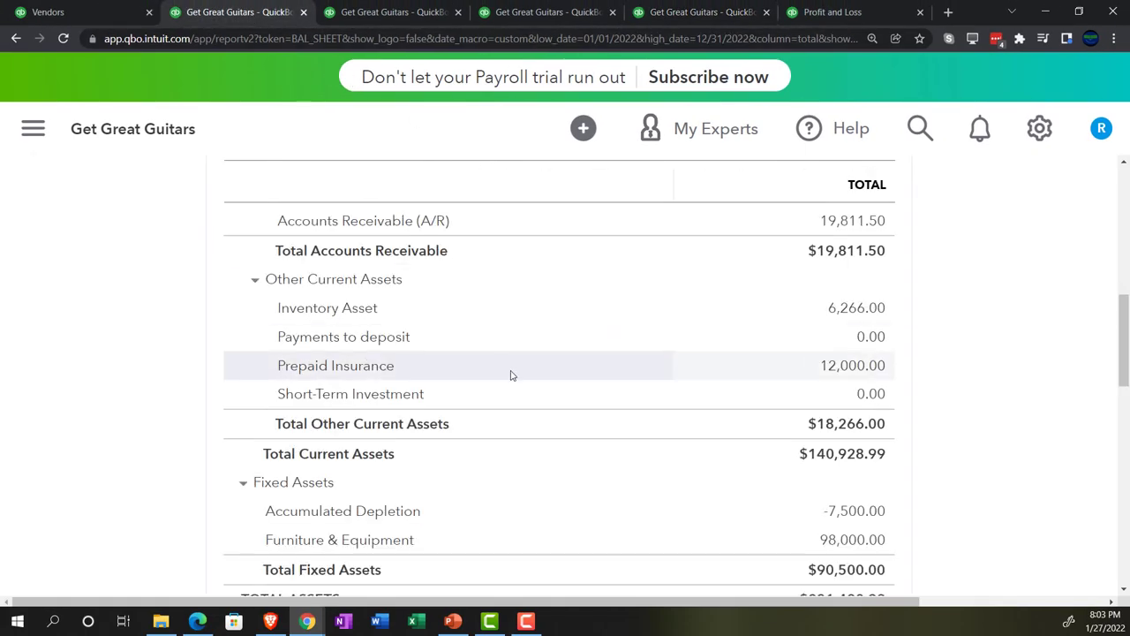
scroll(509, 375, "up", 2)
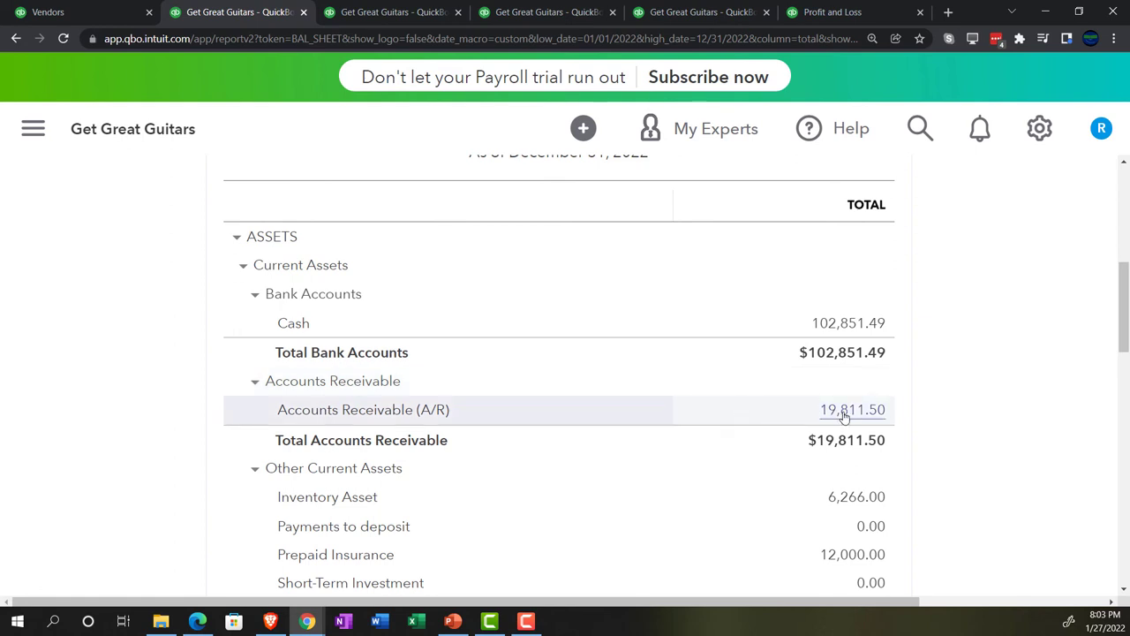
scroll(844, 415, "down", 1)
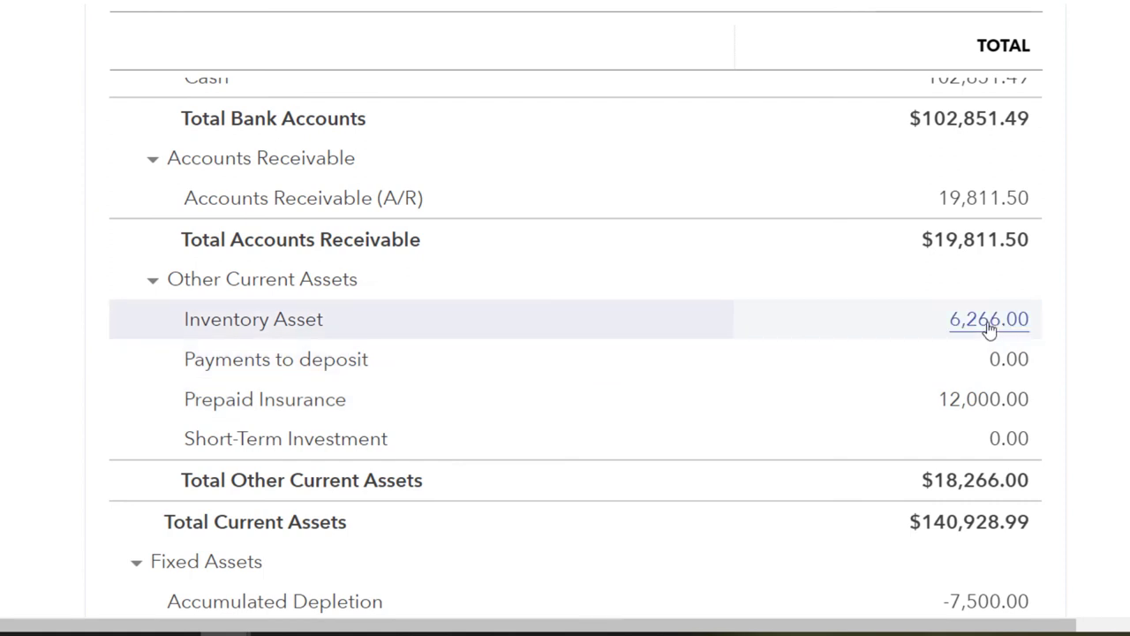
- Switch to the remaining duplicated profit and loss tab and open the Reports list there
left_click(830, 11)
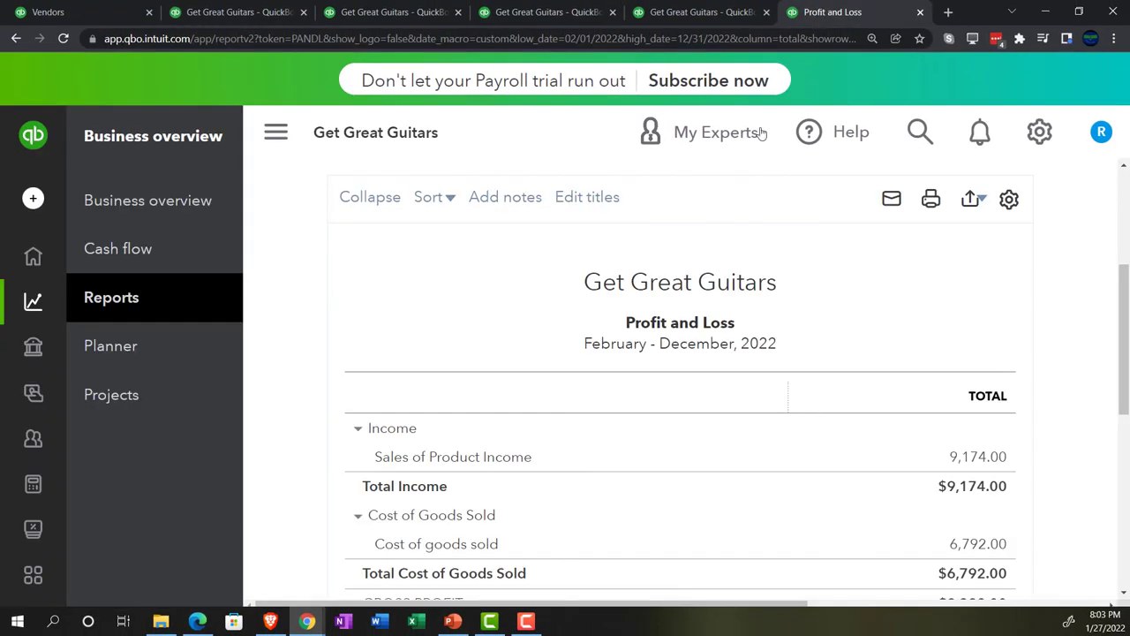
key("ctrl+minus")
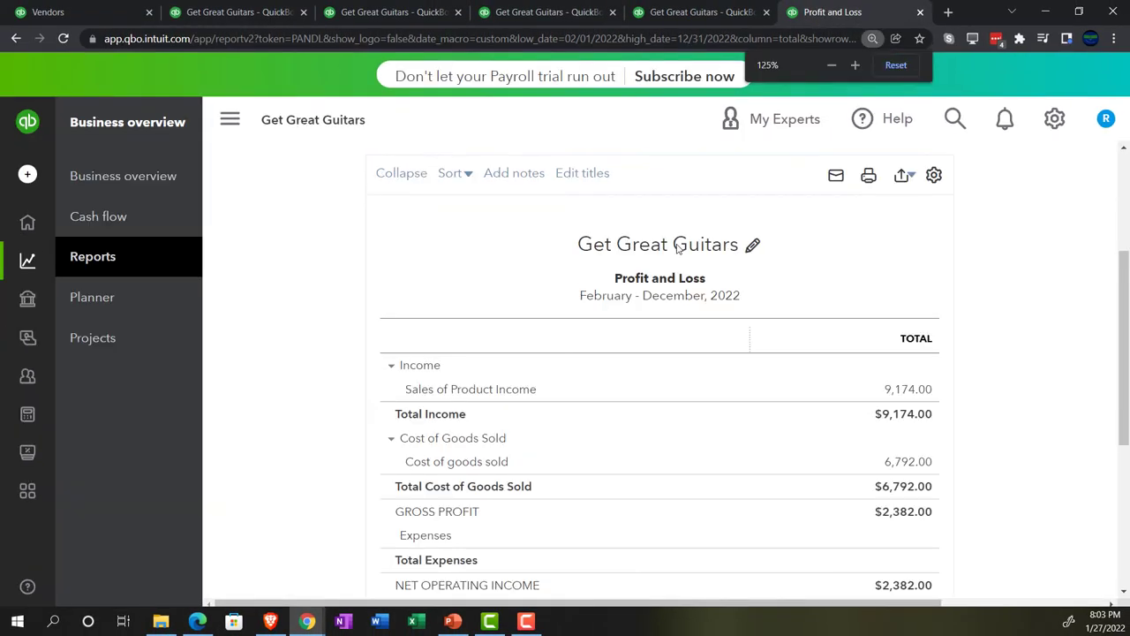
key("ctrl+minus")
left_click(81, 237)
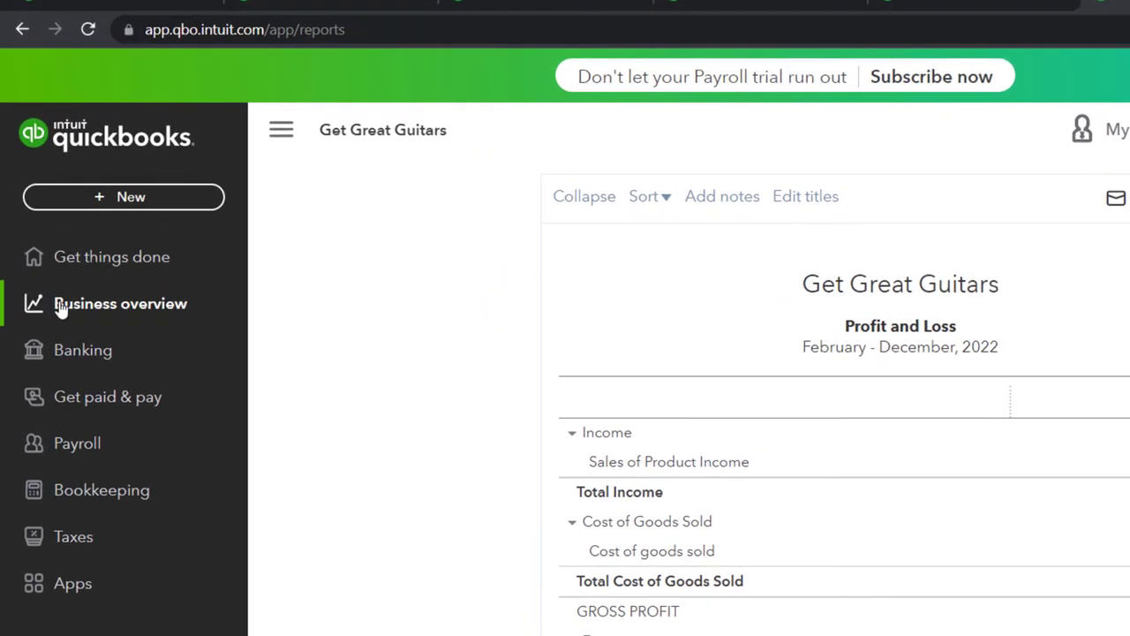
left_click(60, 305)
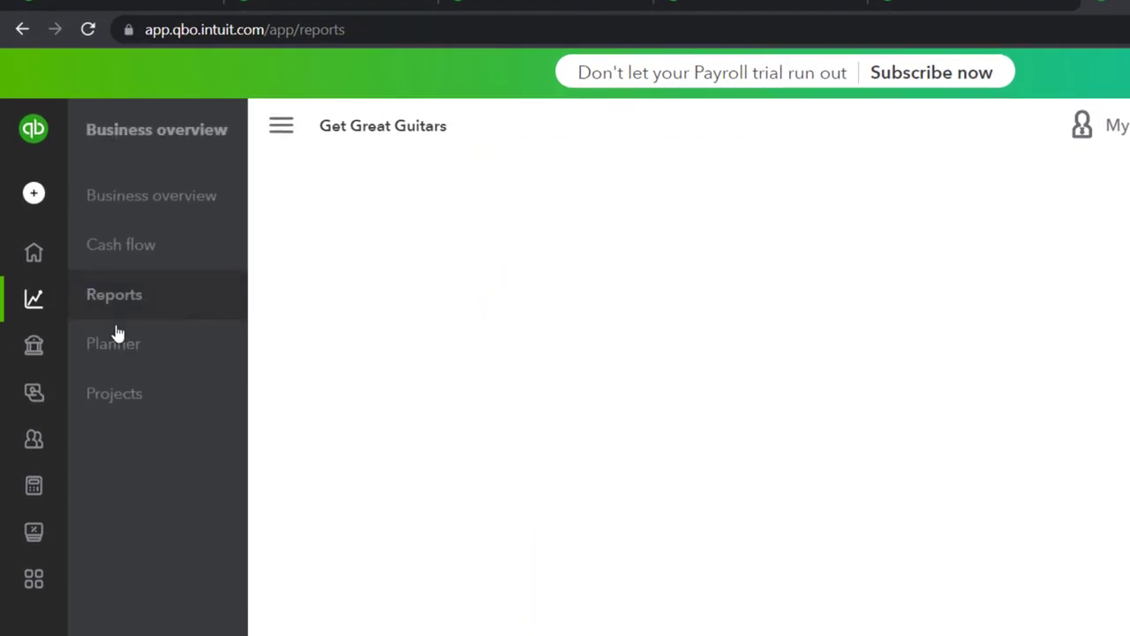
left_click(118, 300)
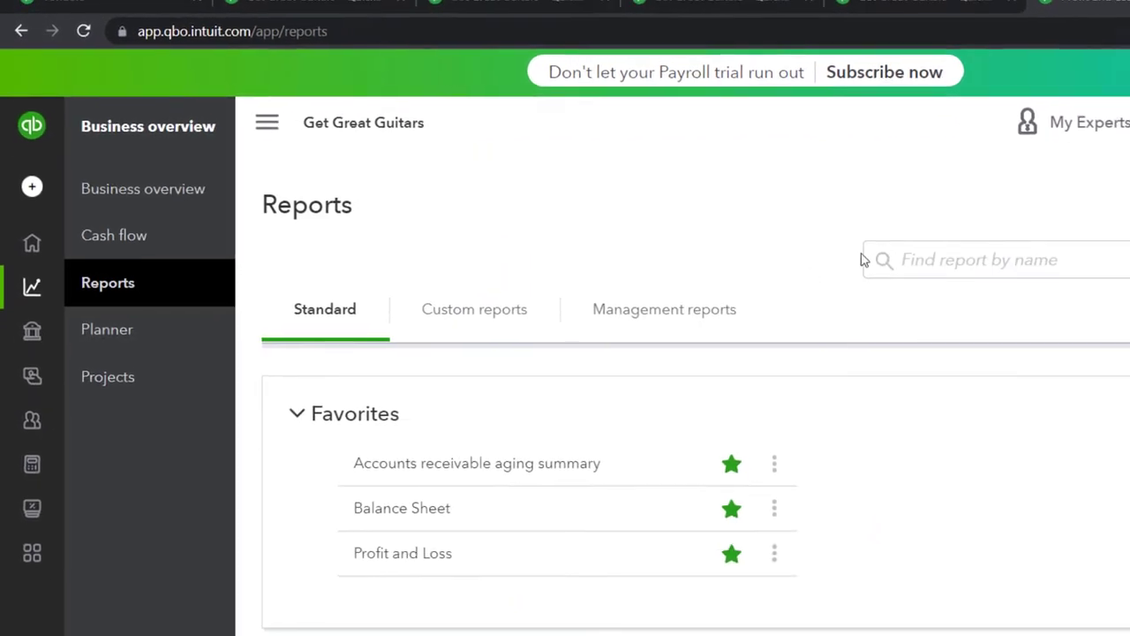
- Search the reports for "inven" and open the Inventory Valuation Summary
left_click(1024, 275)
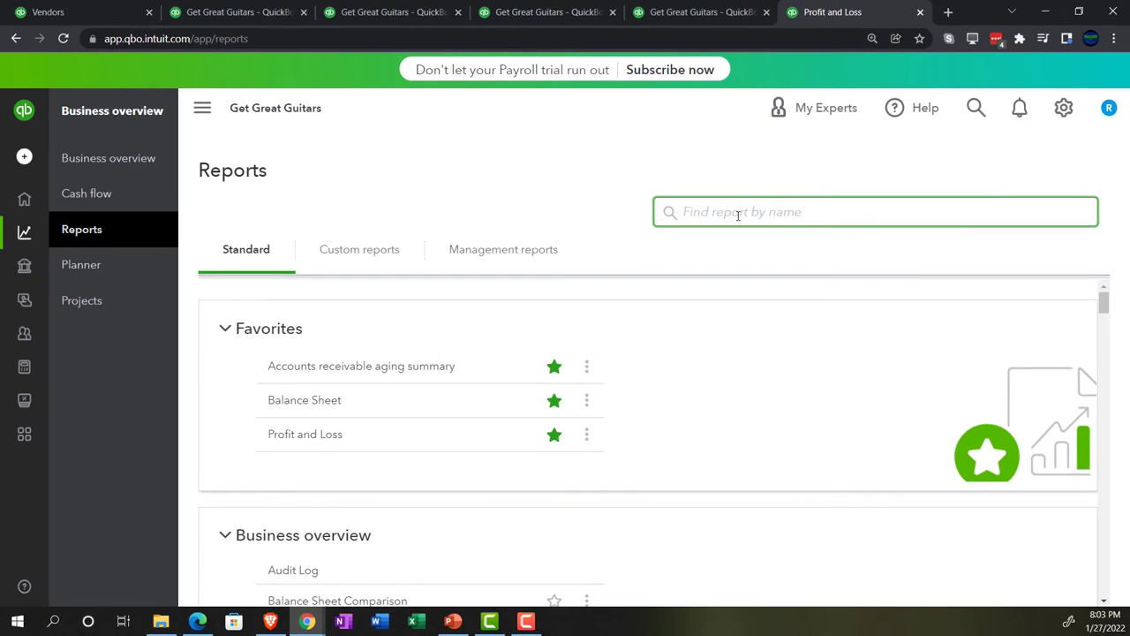
type("inven")
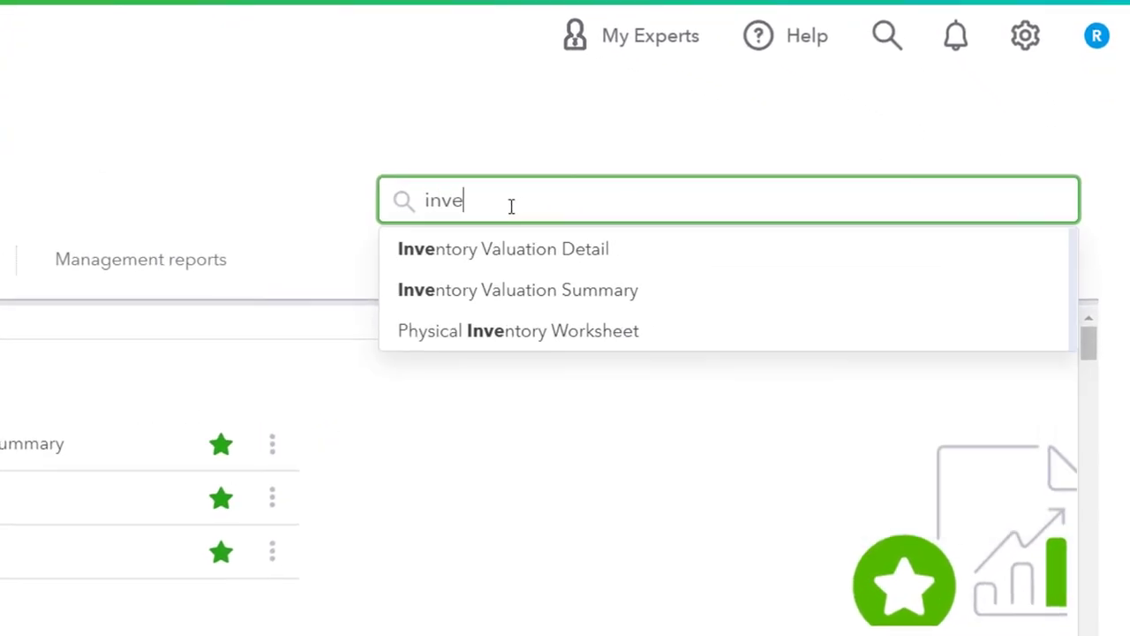
key("Down")
key("Down")
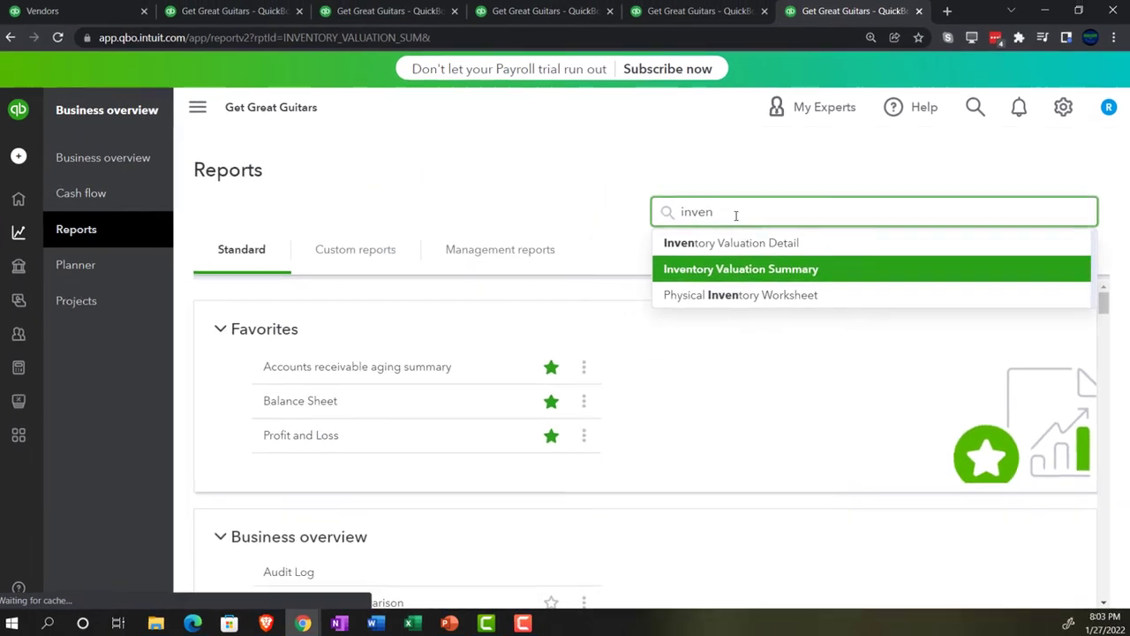
key("Return")
- Examine the Inventory Valuation Summary's item quantities and asset values, and compare its total with the balance sheet's Inventory Asset
scroll(398, 190, "down", 2)
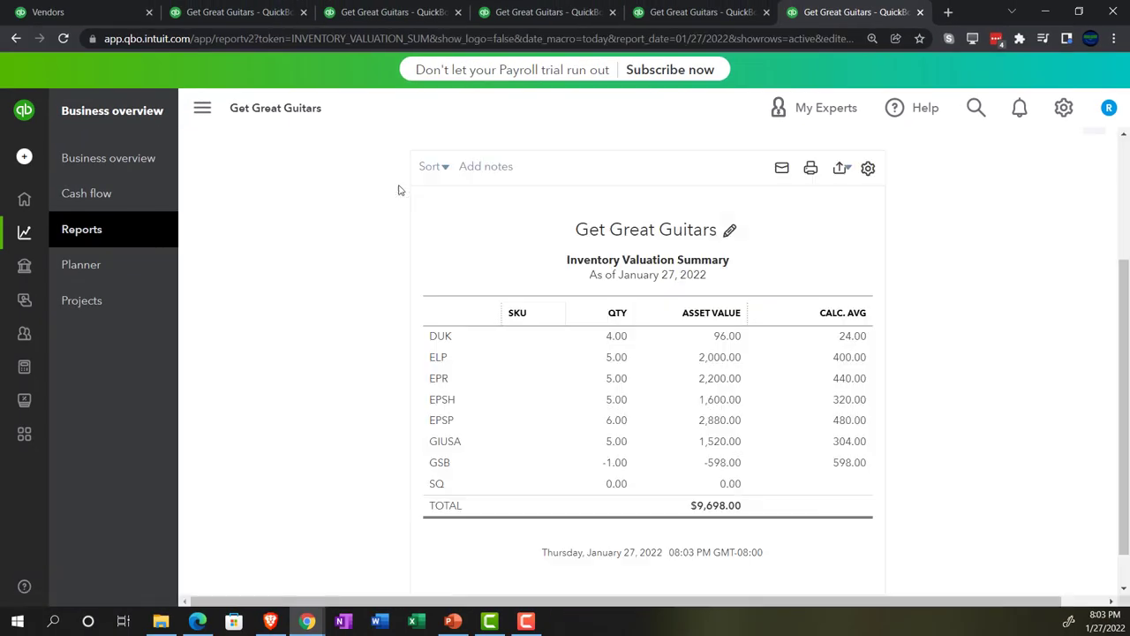
left_click(203, 109)
key("ctrl+plus")
key("ctrl+plus")
key("ctrl+plus")
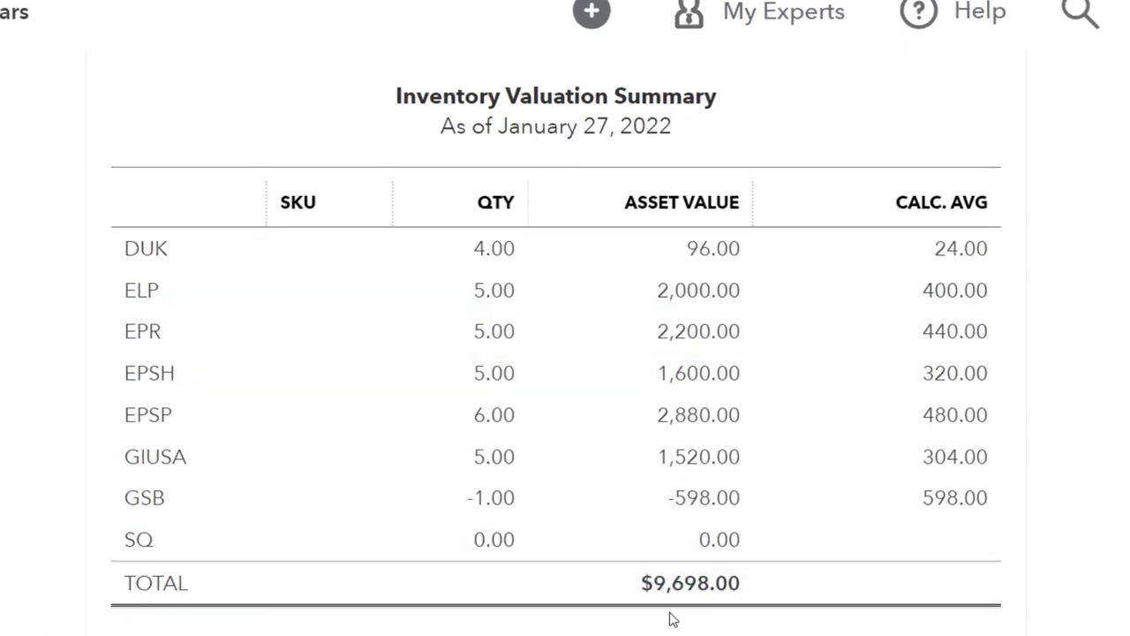
left_click(262, 9)
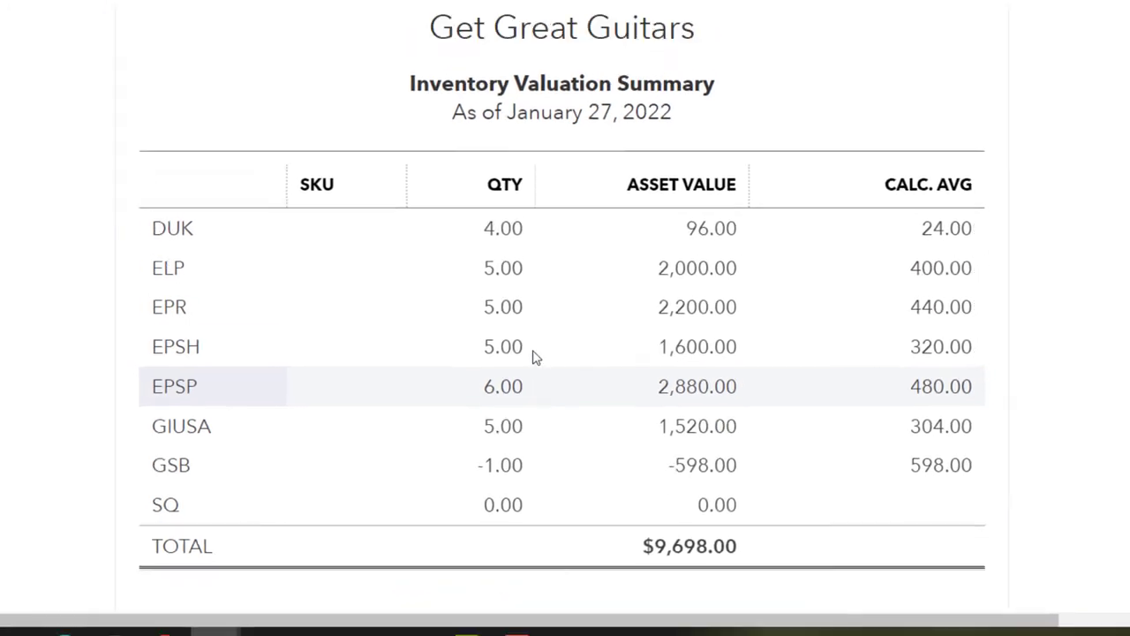
- Run the Inventory Valuation Summary as of 12/31/2022
scroll(534, 357, "up", 3)
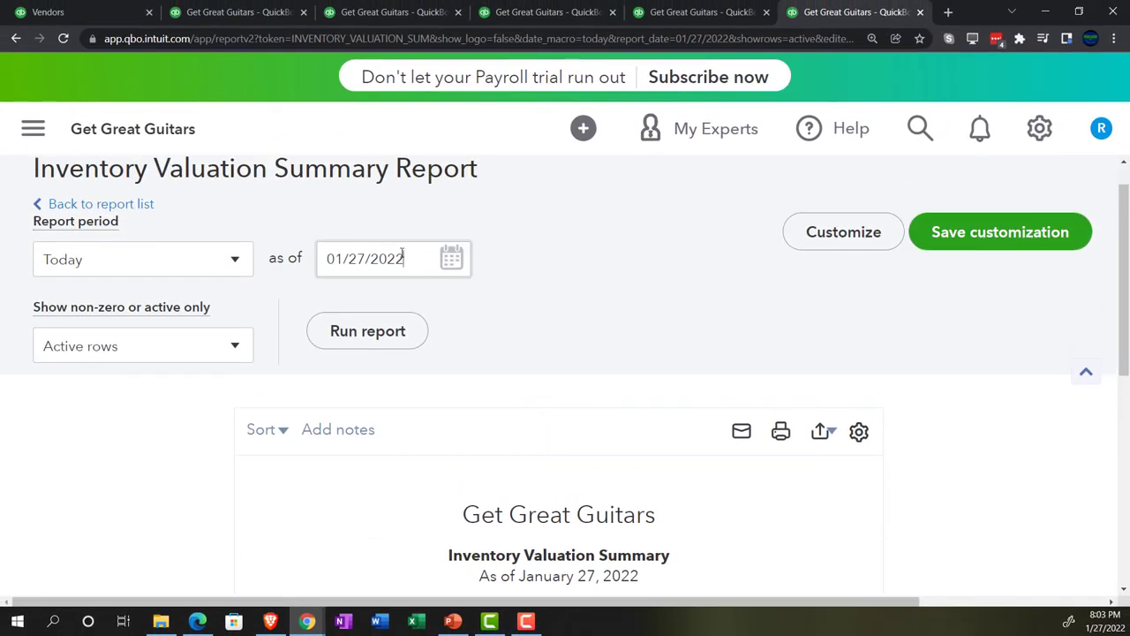
left_click(401, 254)
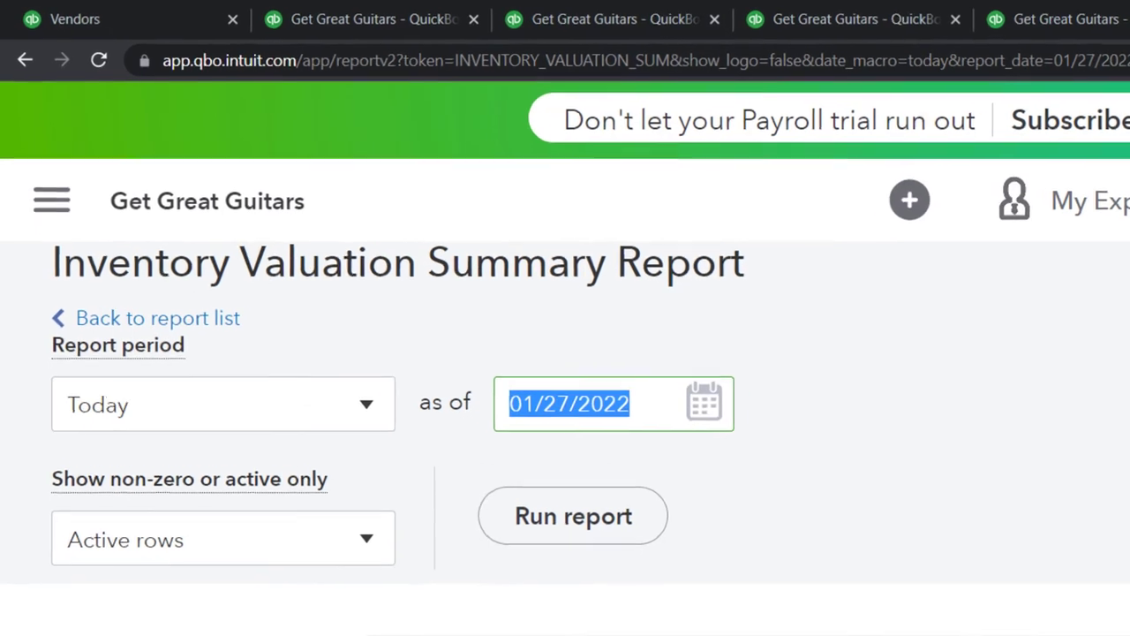
type("1")
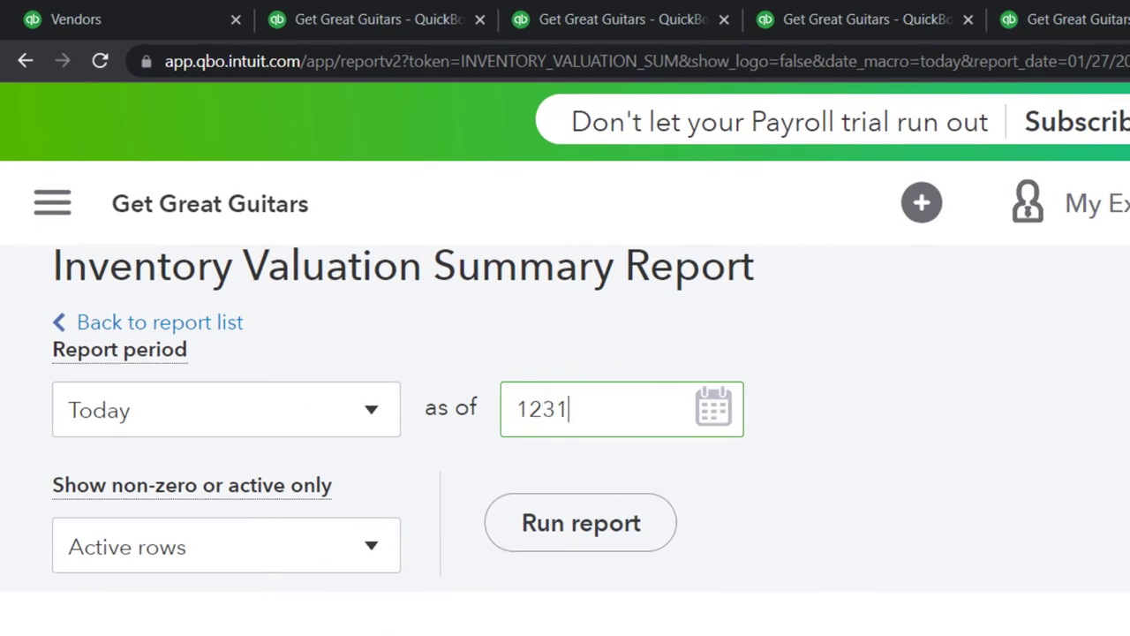
type("2/31/2022")
key("Tab")
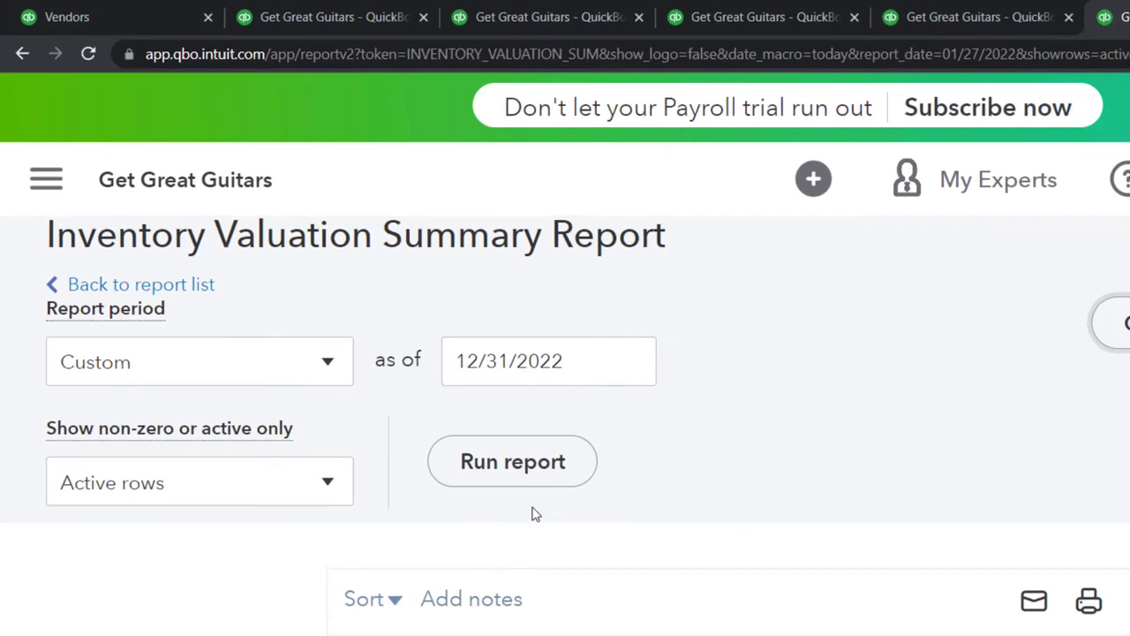
left_click(605, 532)
- Check the Inventory Valuation Summary's total asset value against the Inventory Asset line on the balance sheet
scroll(214, 429, "down", 3)
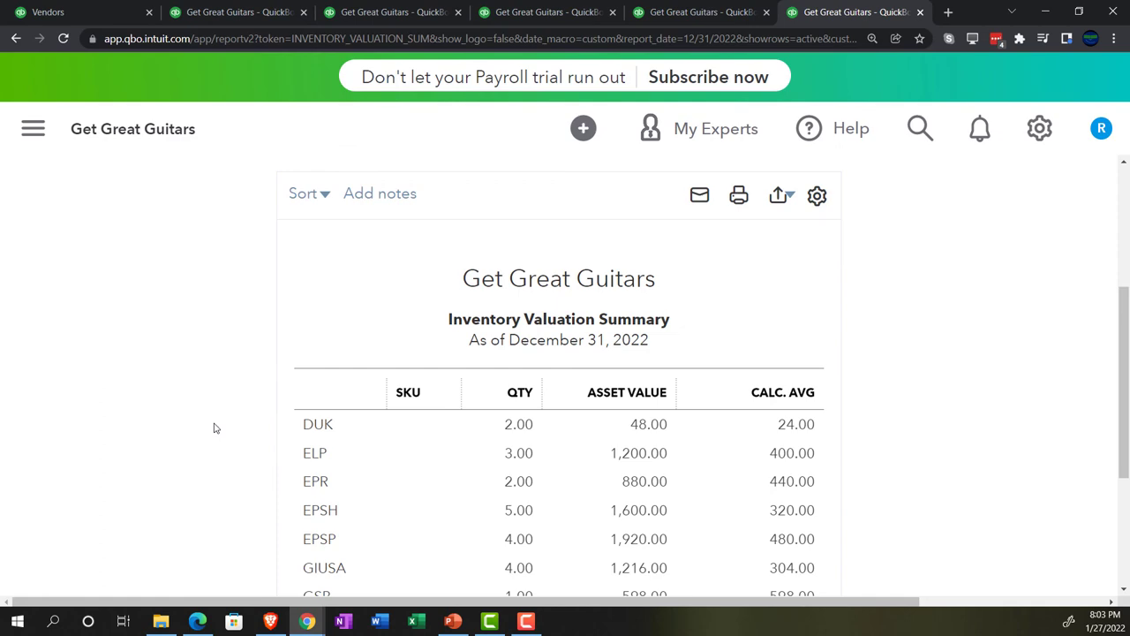
scroll(214, 429, "down", 2)
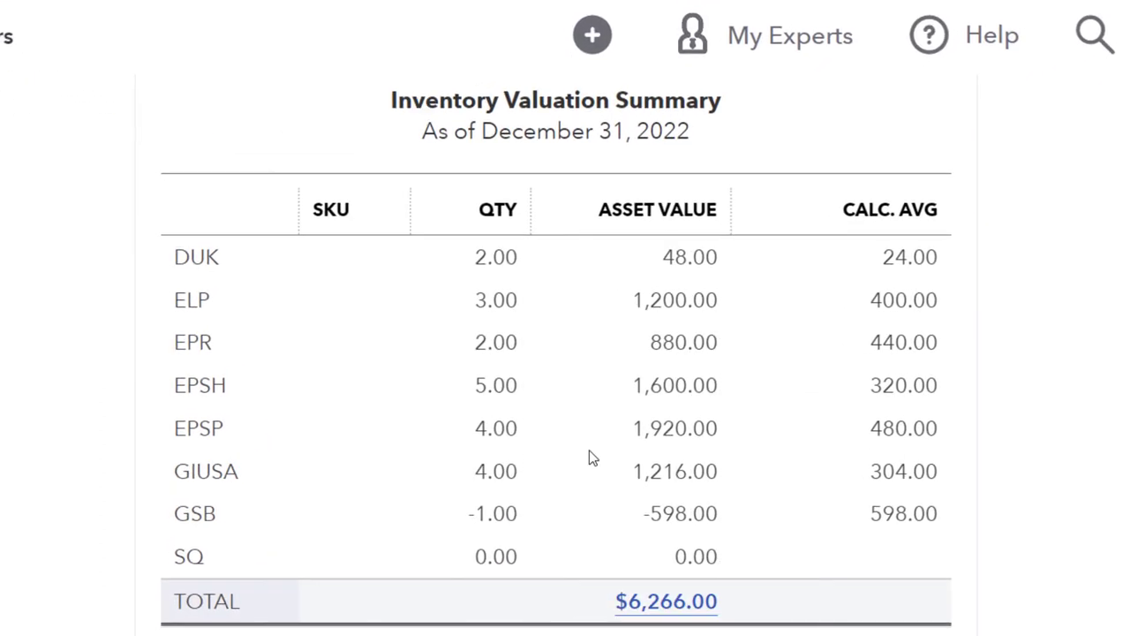
left_click(257, 13)
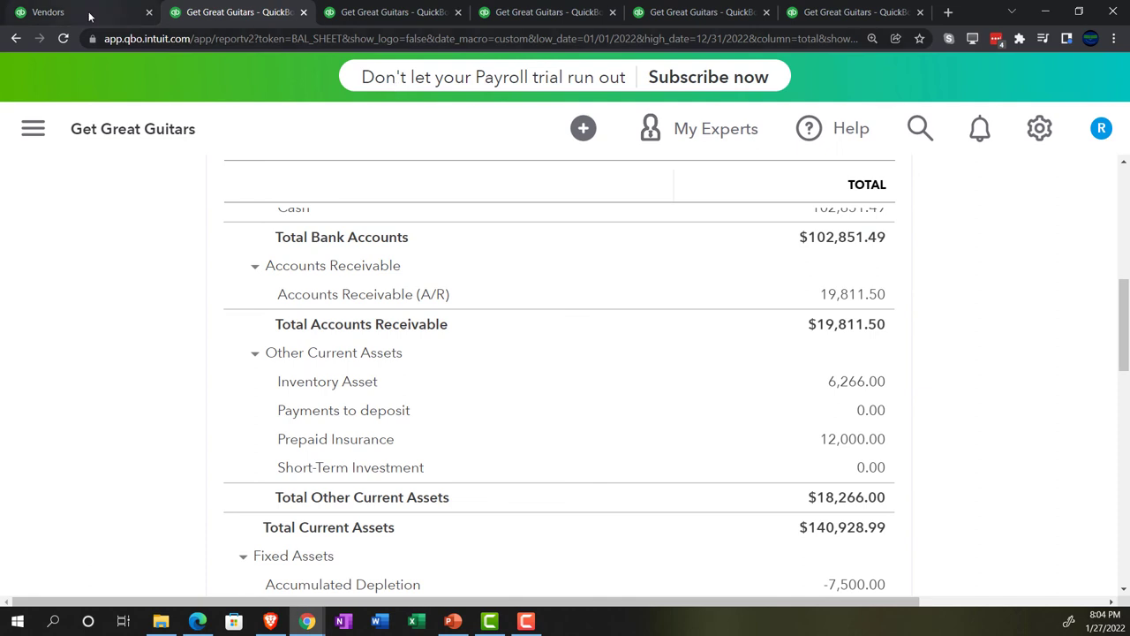
- Return to the browser tab with the Fender vendor record and open the Customers list there
left_click(89, 14)
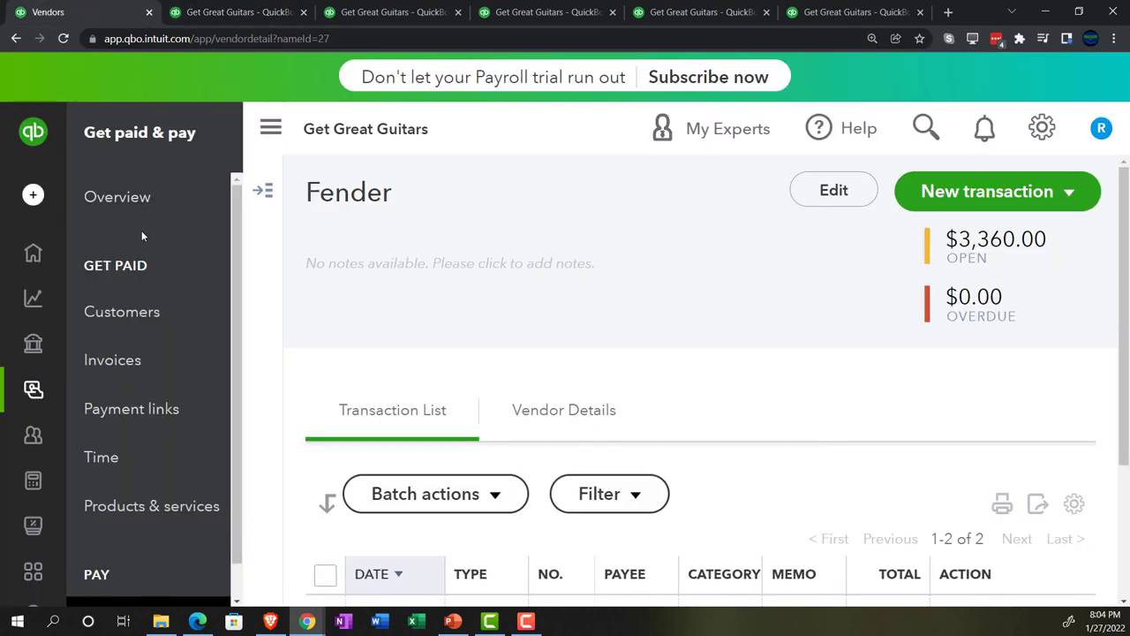
key("ctrl+minus")
key("ctrl+minus")
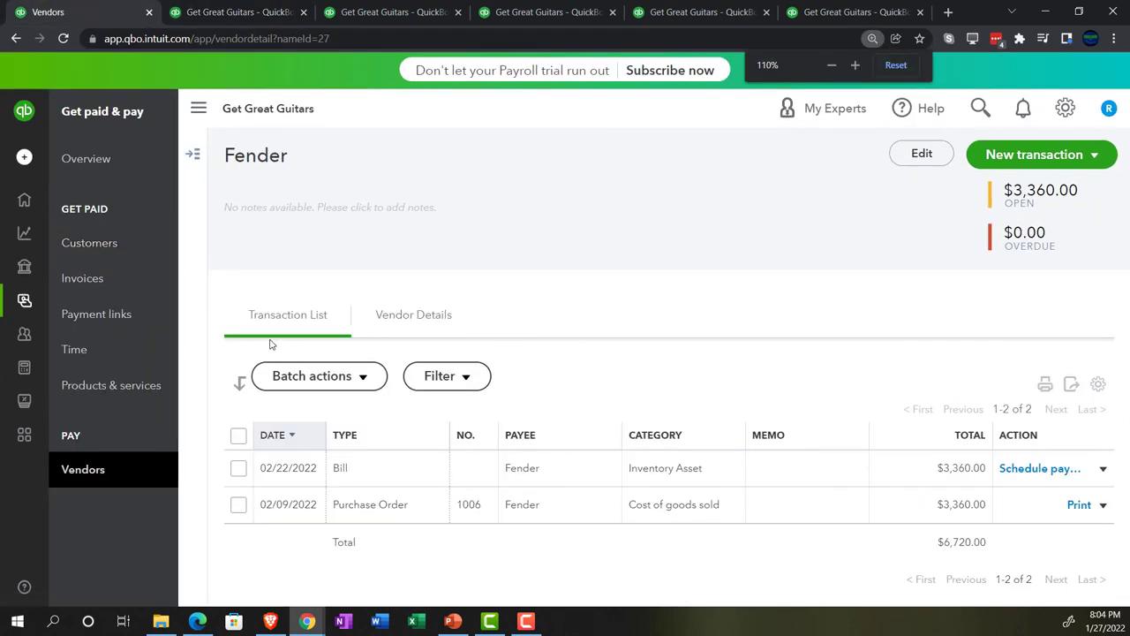
mouse_move(32, 240)
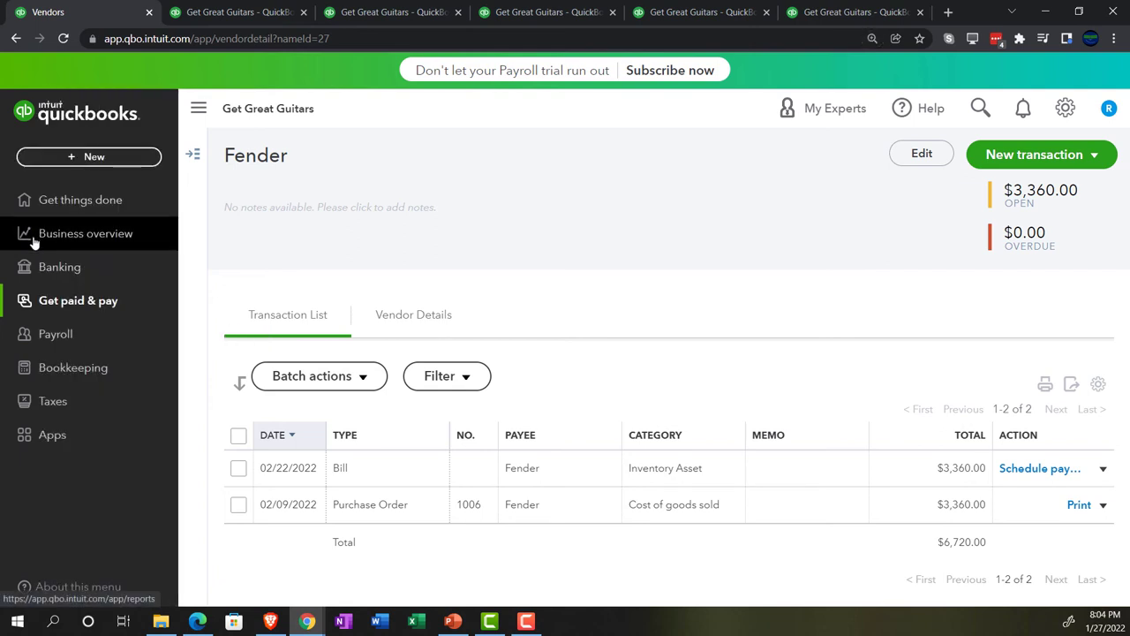
left_click(43, 301)
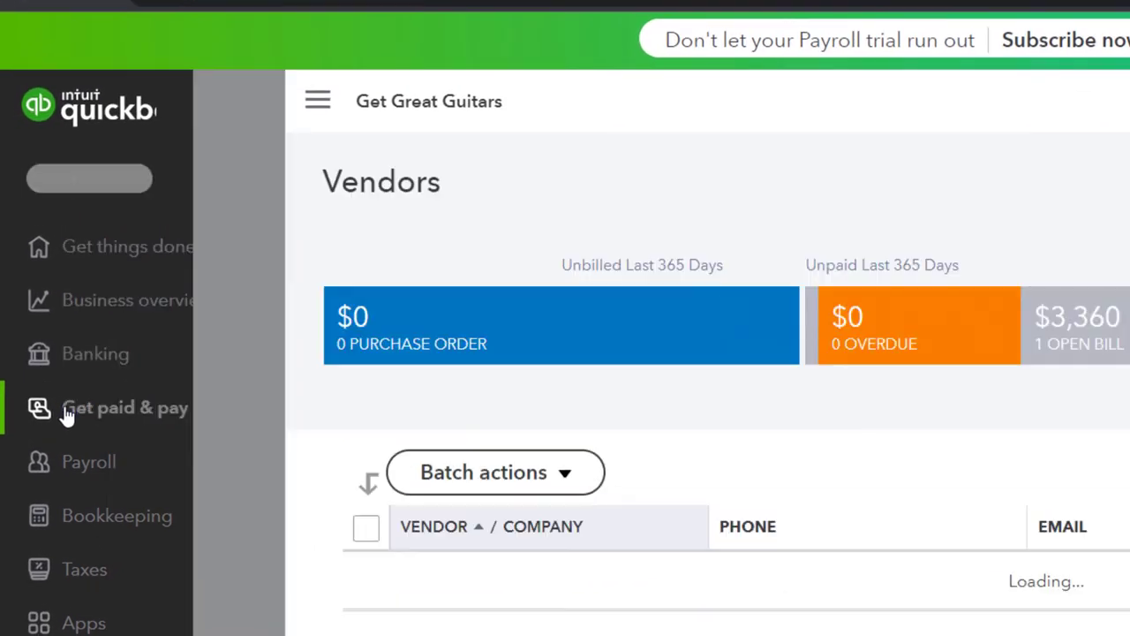
left_click(66, 412)
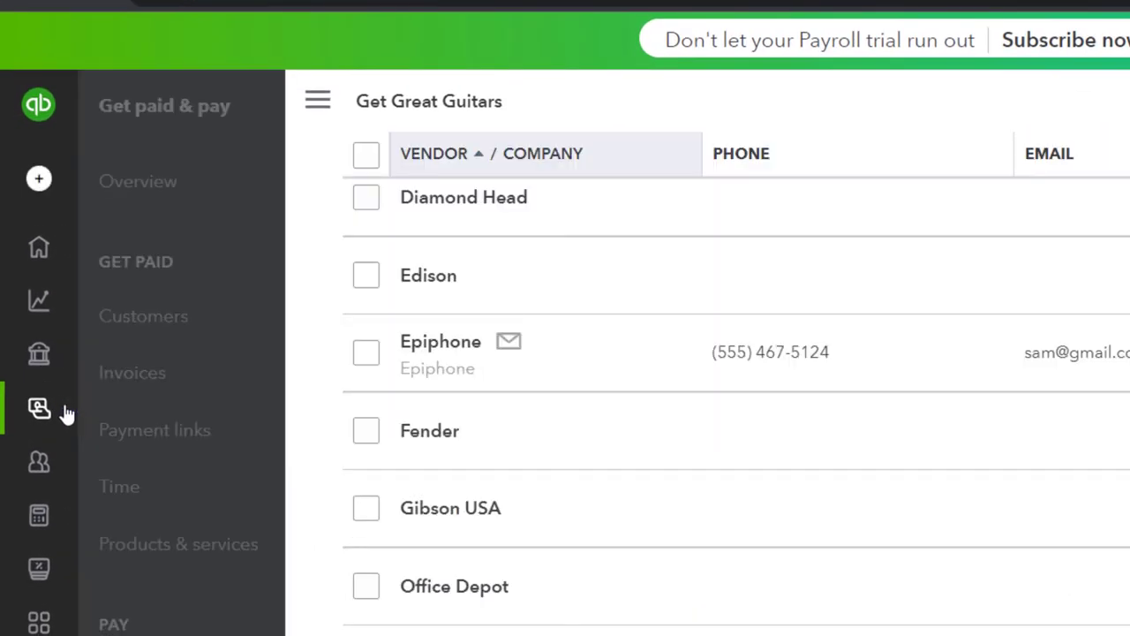
left_click(130, 327)
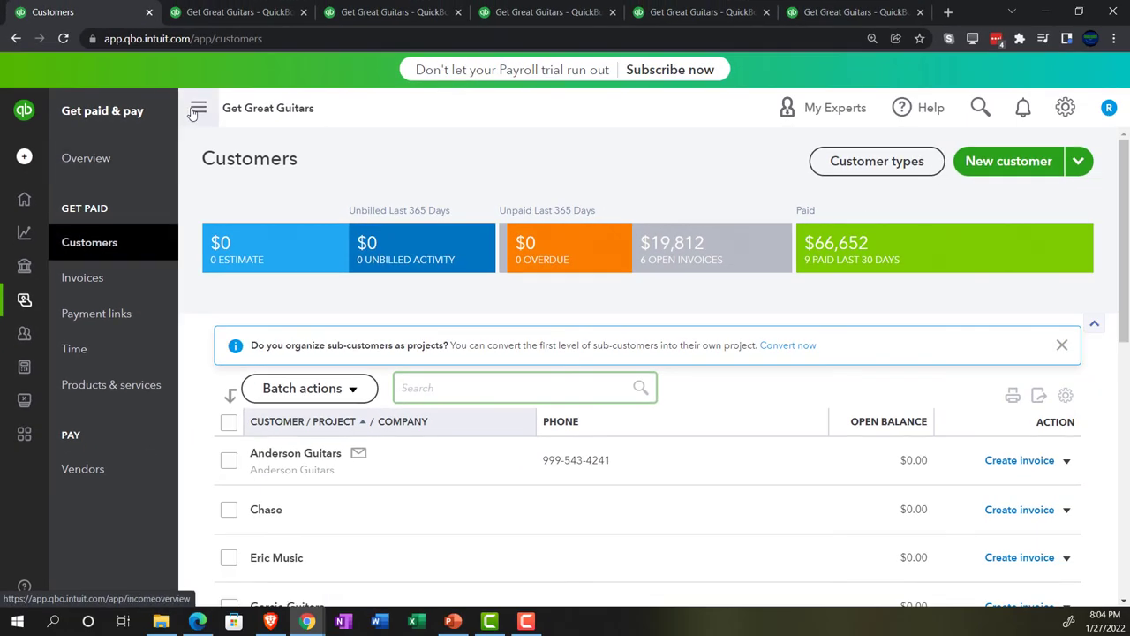
- Open New Music Stuff from the customer list to view its transactions
left_click(199, 108)
scroll(347, 404, "down", 1)
scroll(355, 451, "down", 3)
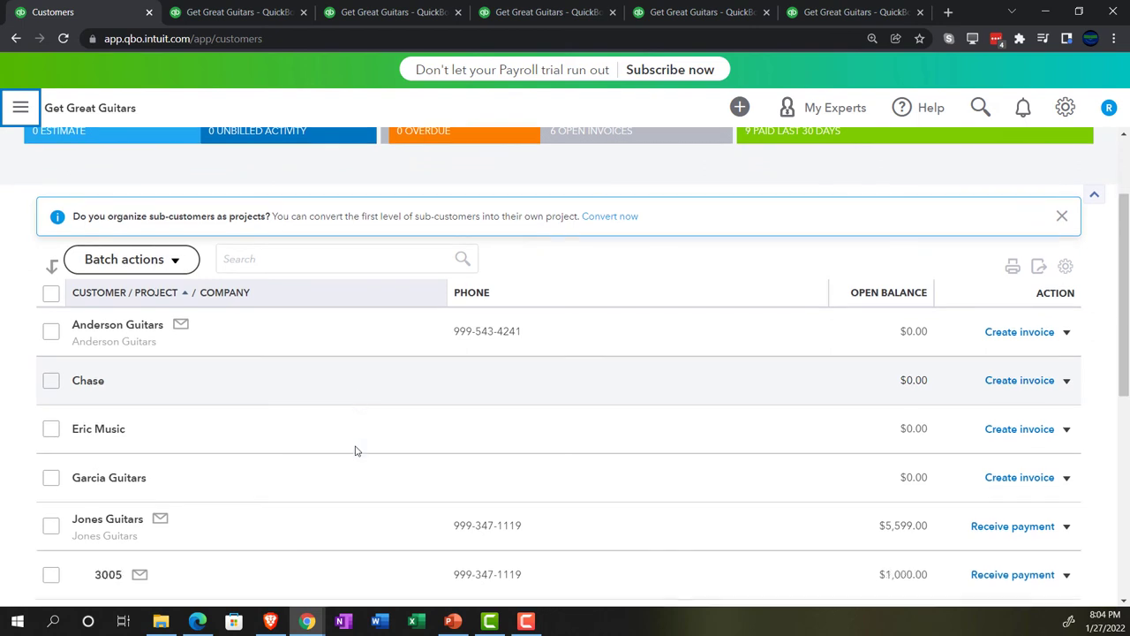
scroll(355, 451, "down", 1)
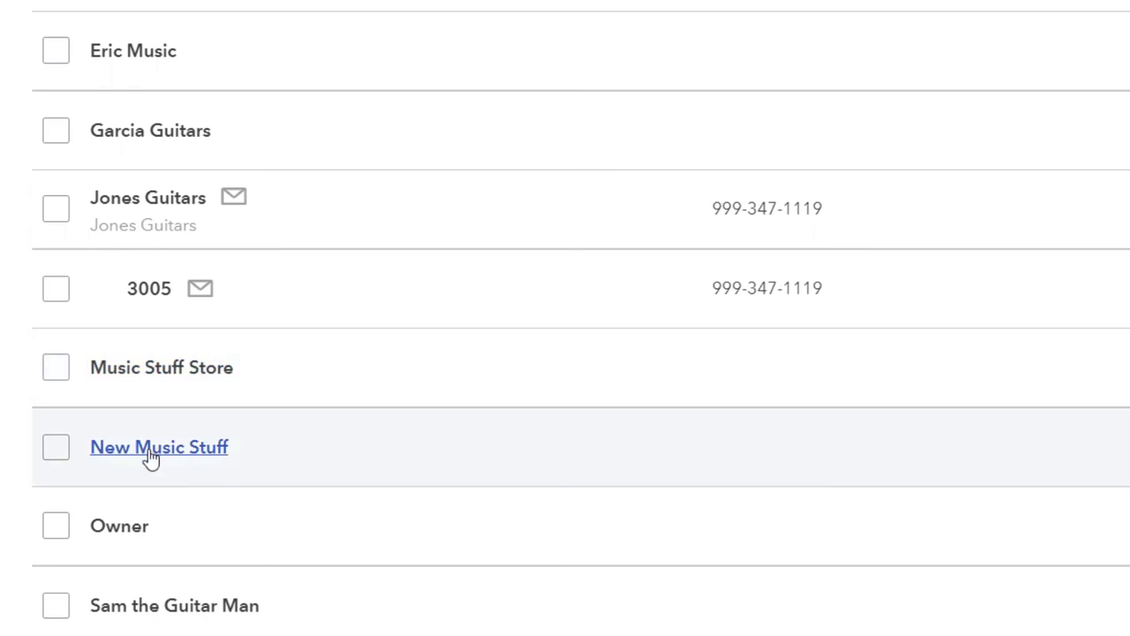
left_click(152, 459)
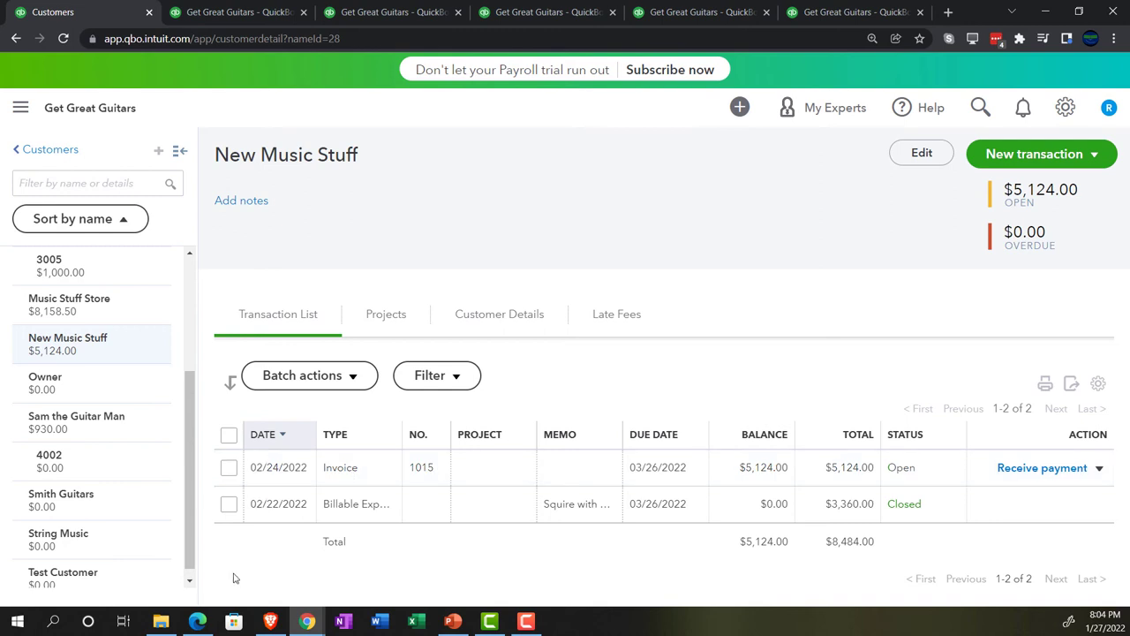
- Switch to the Sample Company in Edge, view its Customers list under Sales, and return to Get Great Guitars in Chrome
left_click(199, 621)
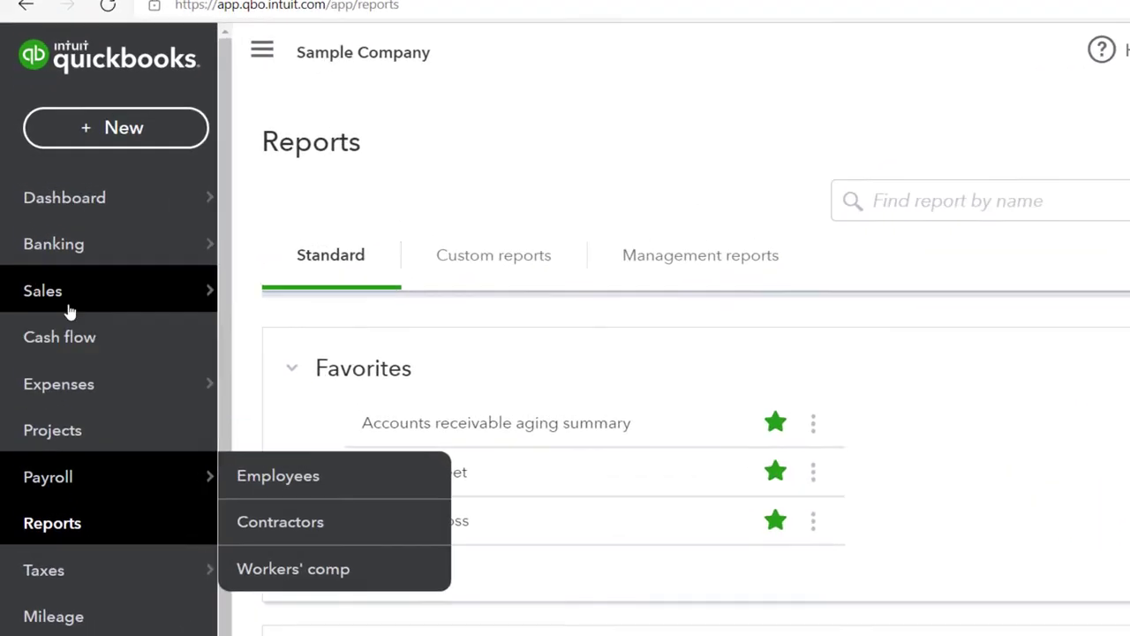
left_click(67, 307)
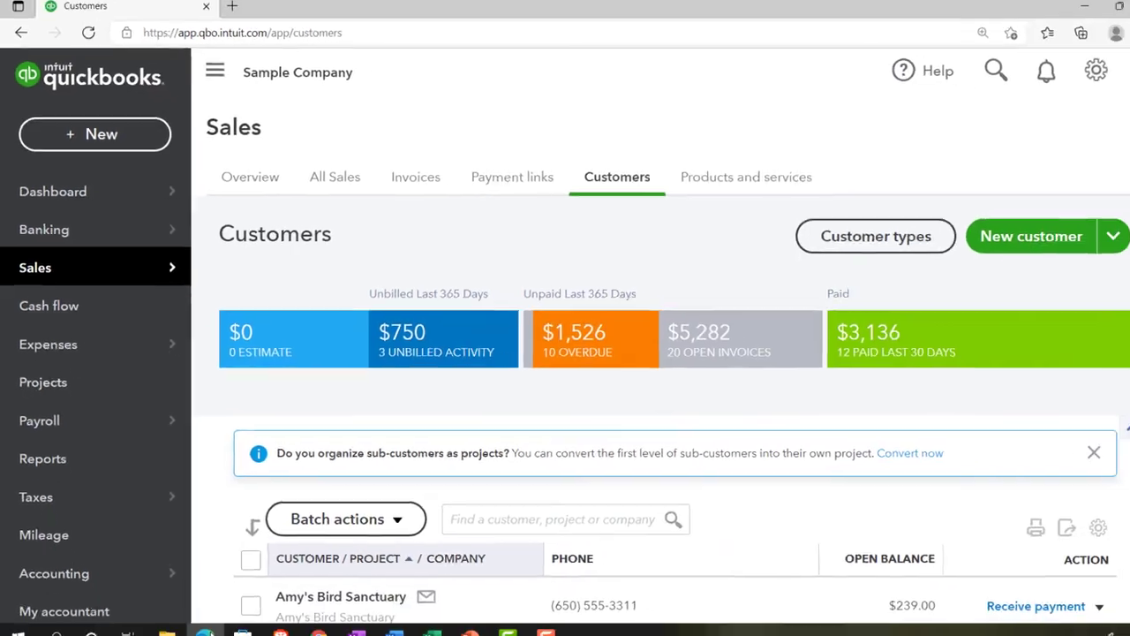
left_click(306, 621)
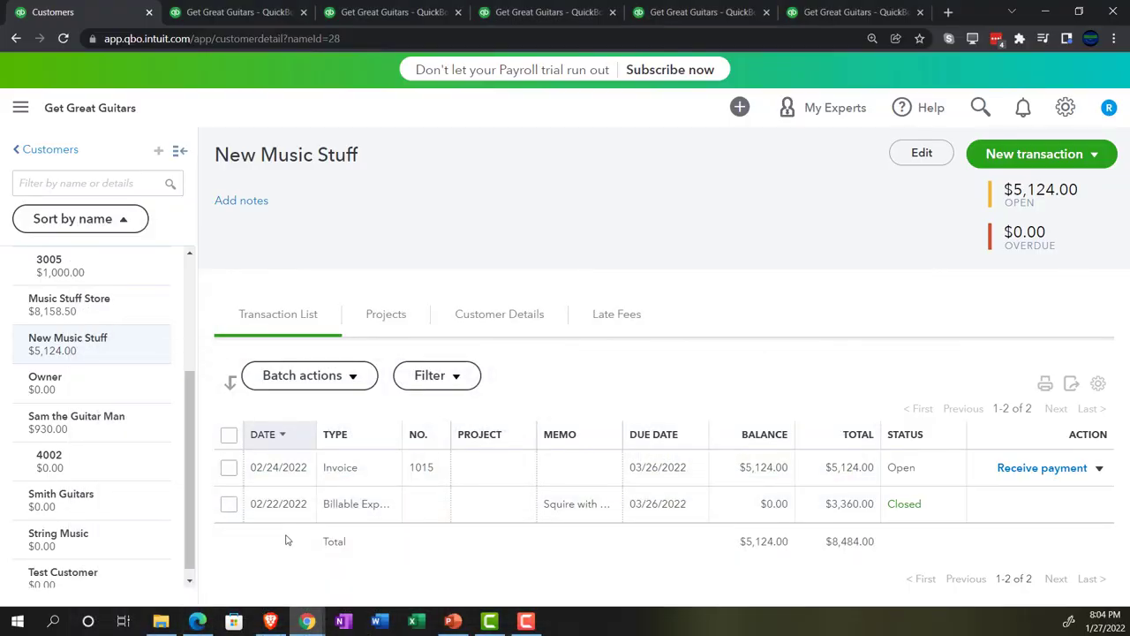
- Open the All Sales list in Get Great Guitars' bookkeeping transactions
left_click(21, 110)
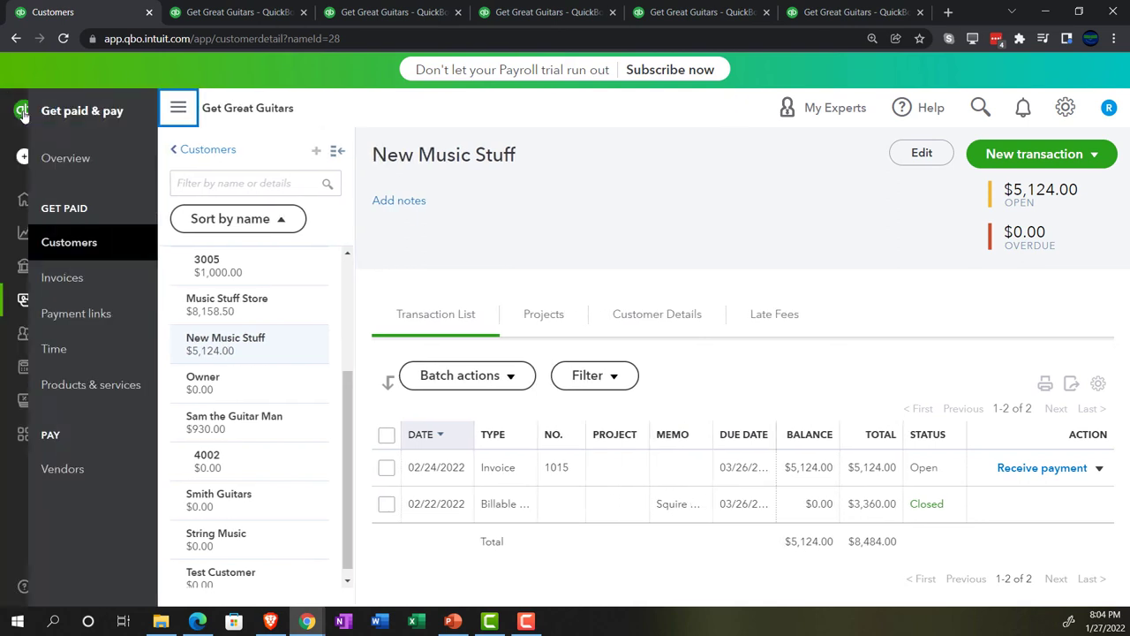
mouse_move(27, 198)
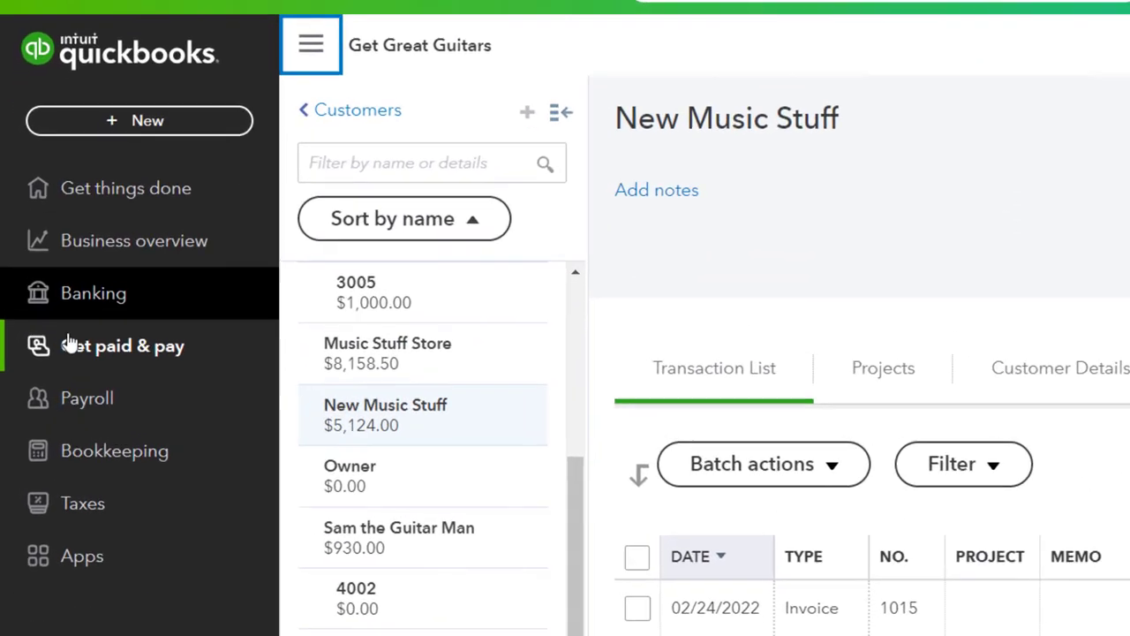
left_click(53, 382)
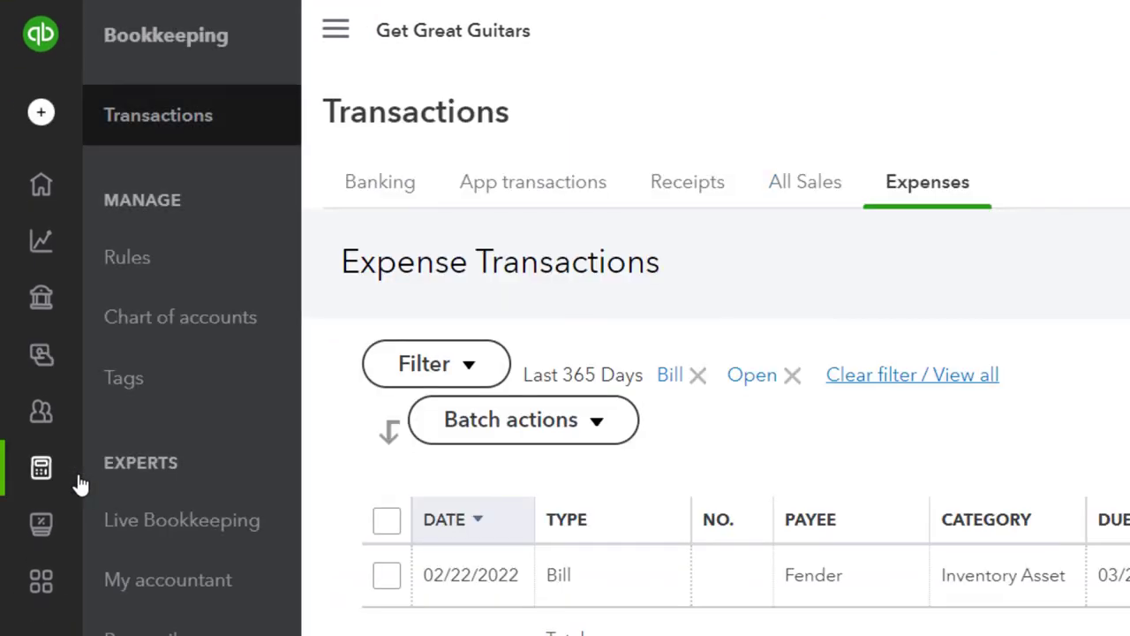
left_click(181, 128)
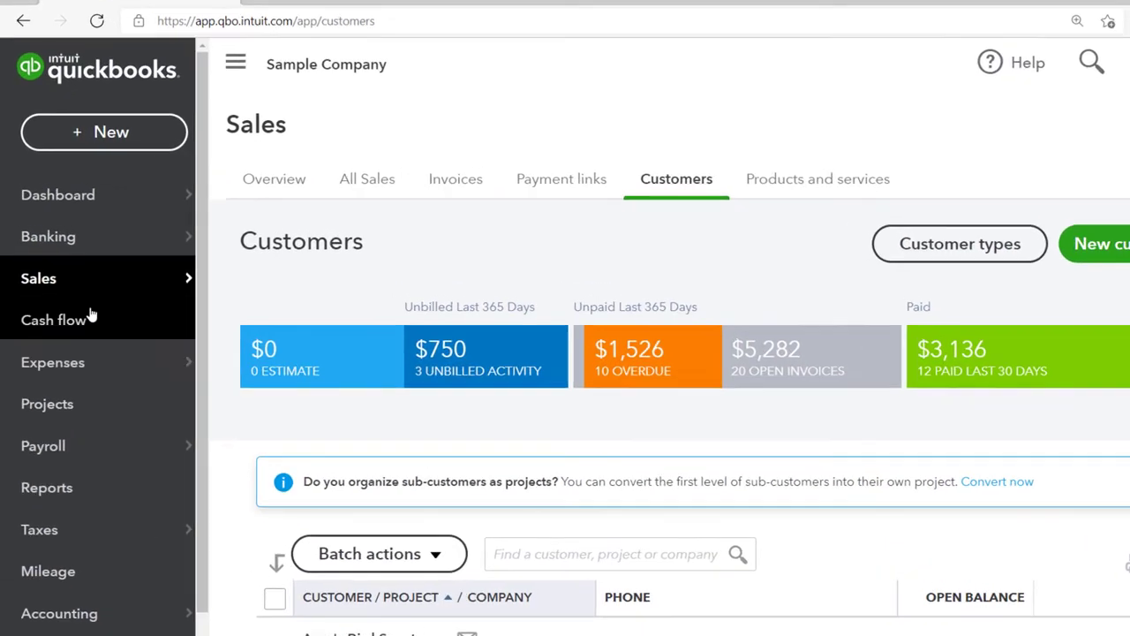
mouse_move(96, 323)
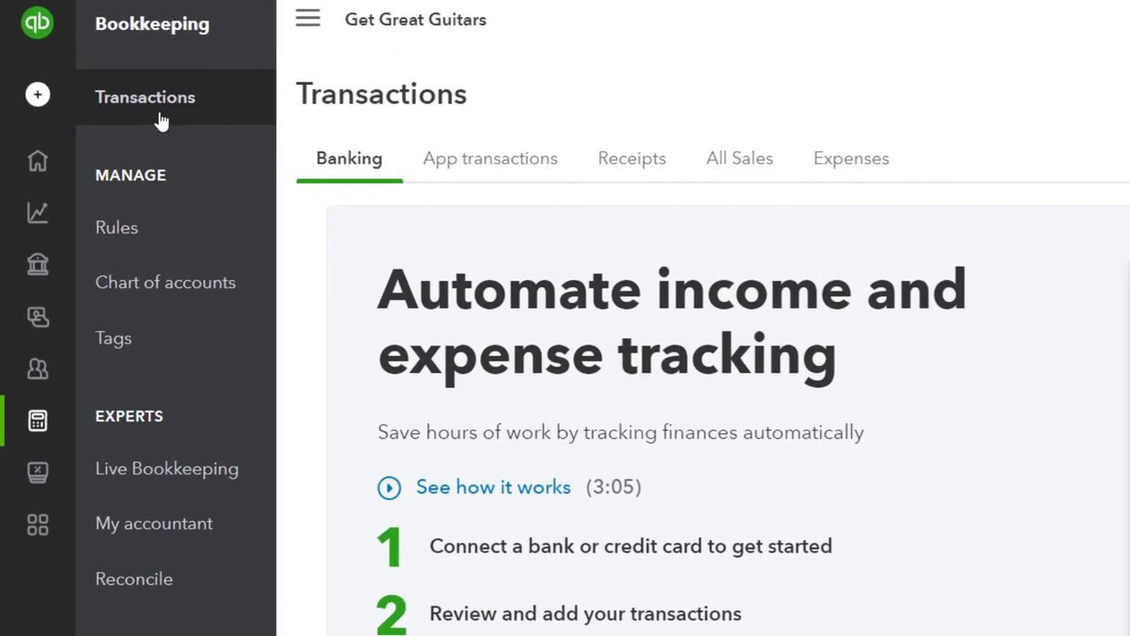
left_click(727, 172)
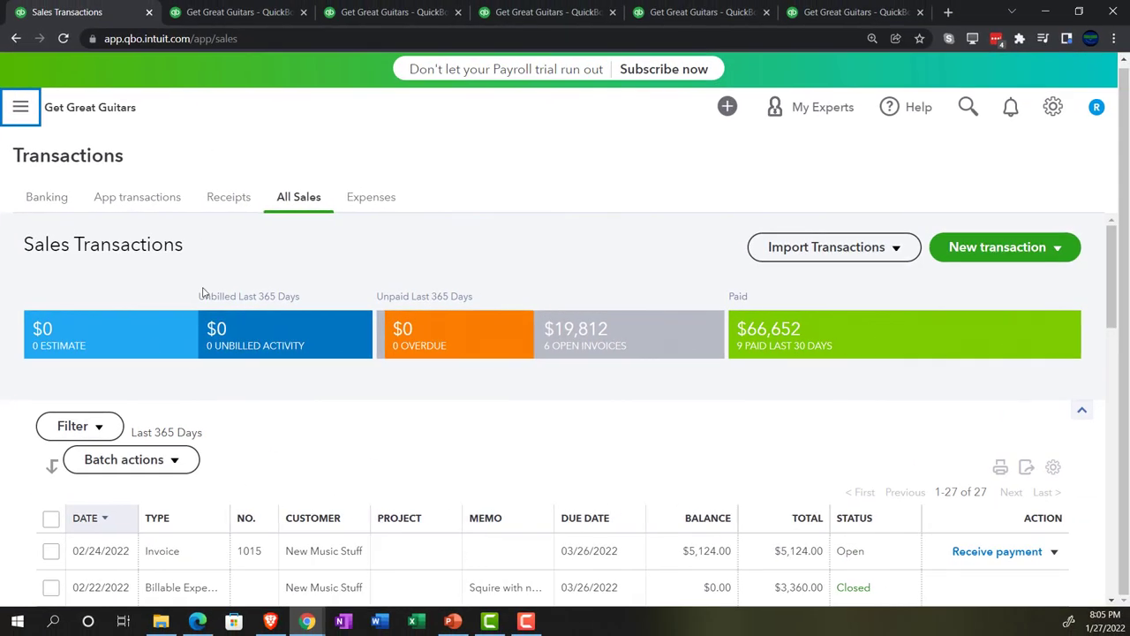
- Filter the sales transactions by the type Invoices and look through the filtered list
scroll(203, 289, "down", 1)
scroll(203, 290, "down", 1)
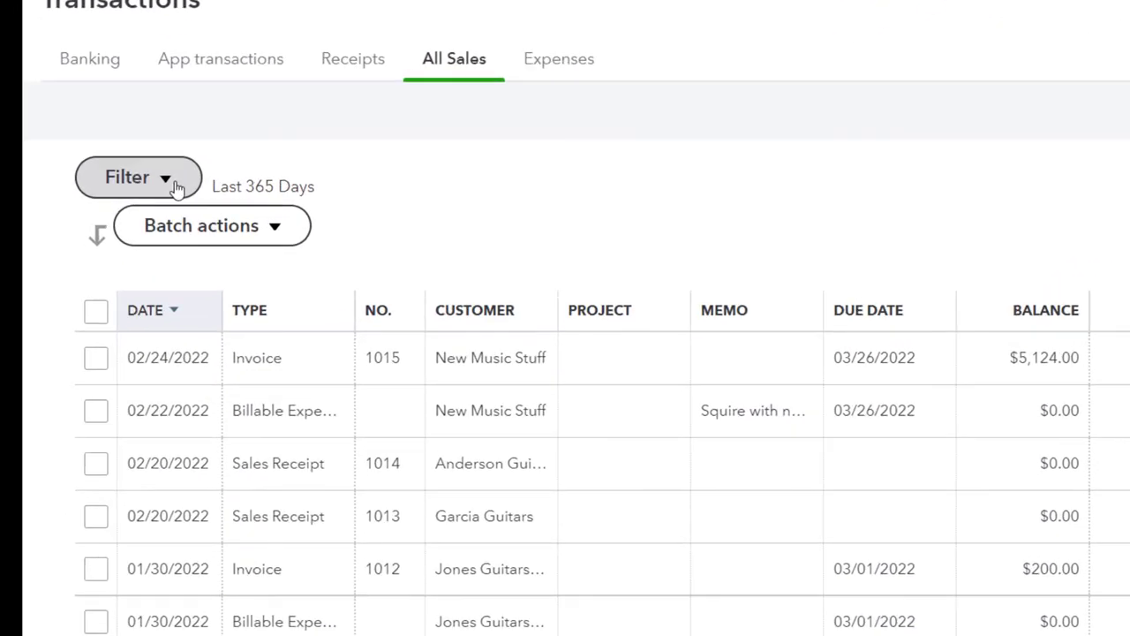
left_click(177, 187)
left_click(269, 270)
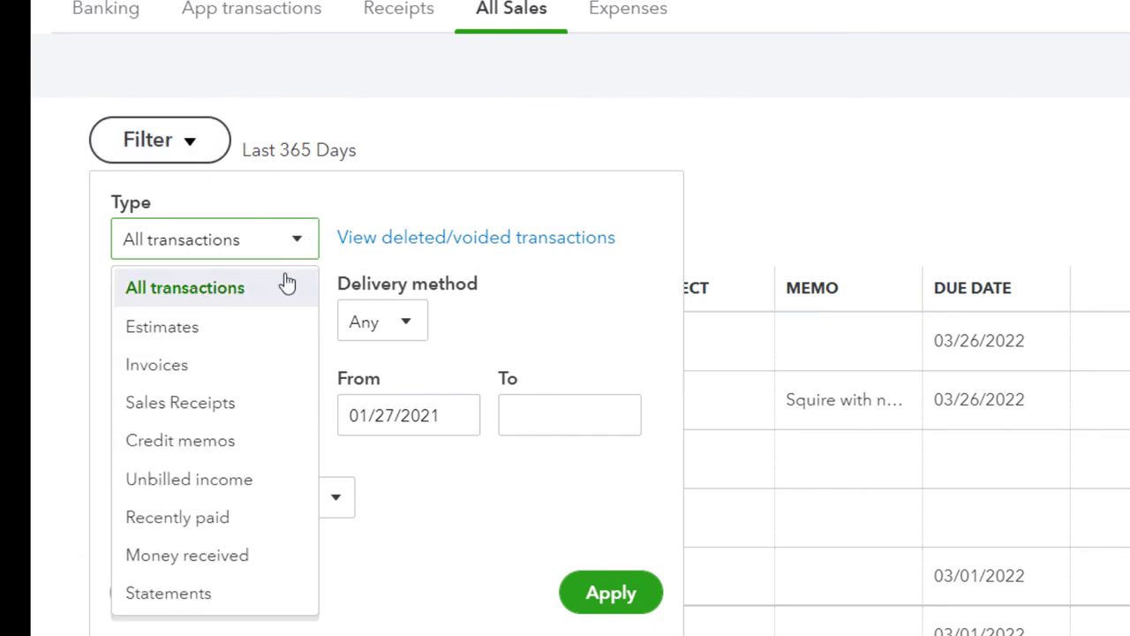
left_click(239, 368)
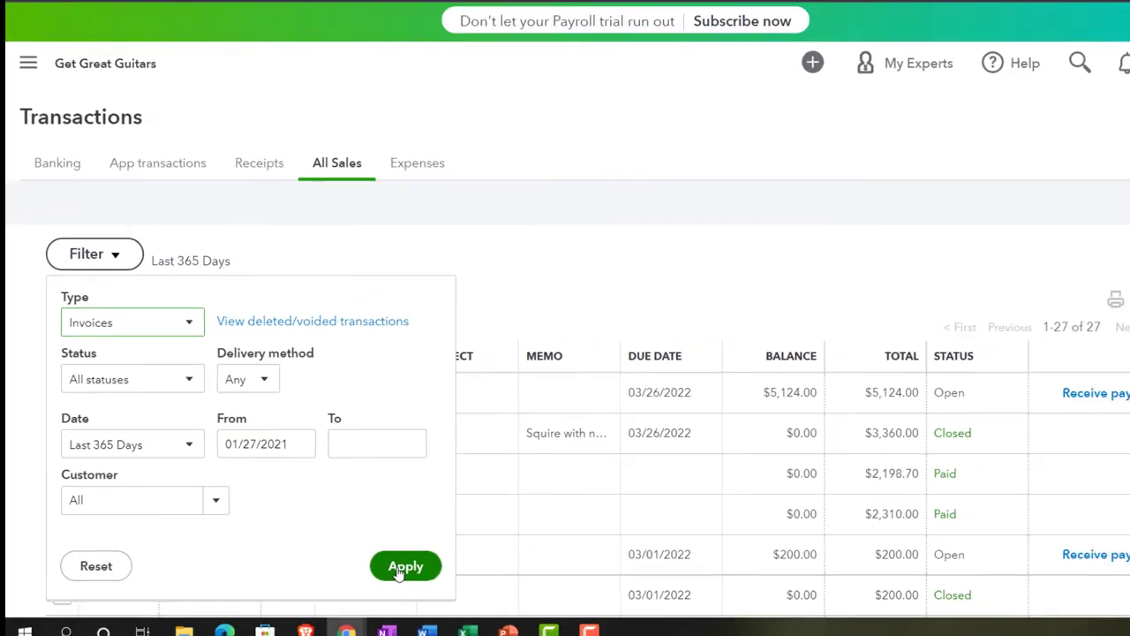
left_click(611, 592)
scroll(358, 511, "down", 5)
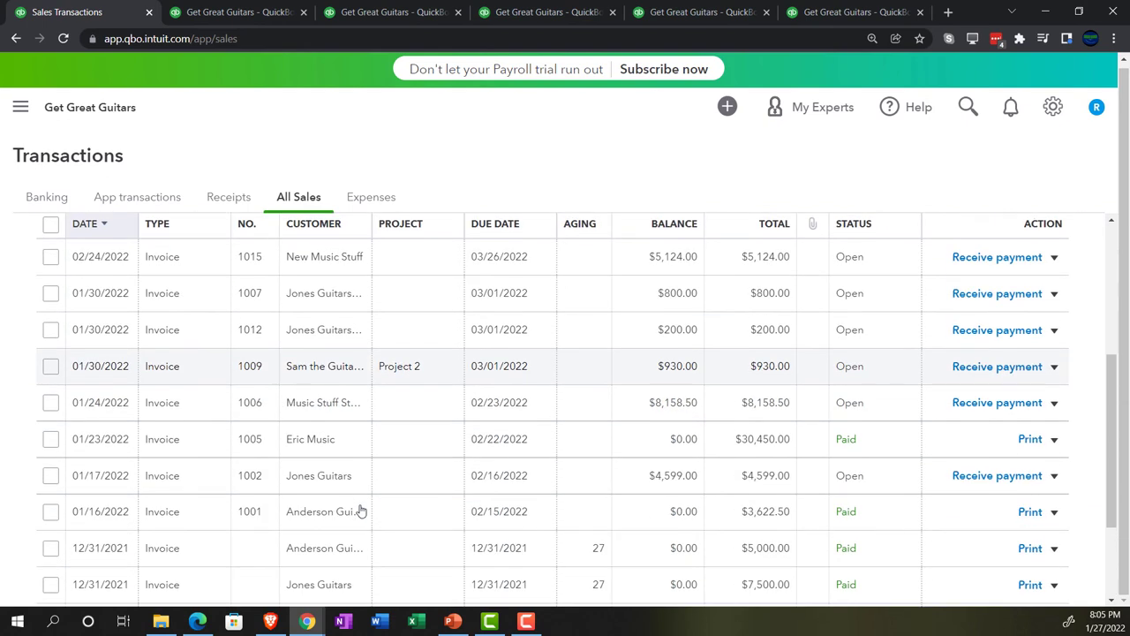
- Narrow the invoice filter to the status Open
scroll(361, 509, "up", 2)
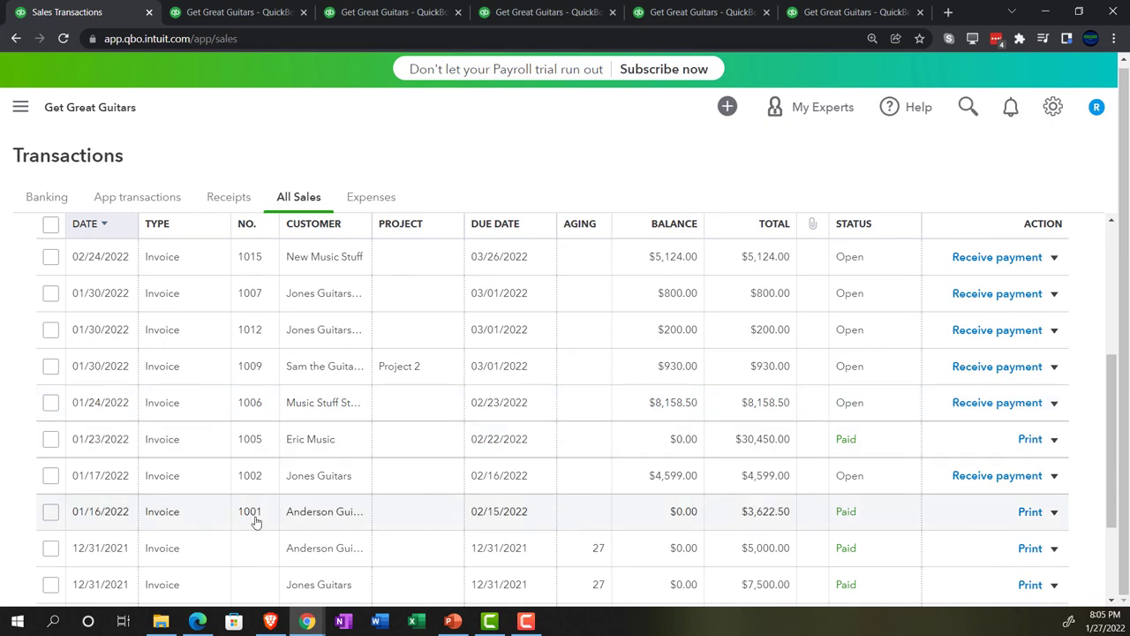
scroll(258, 521, "up", 4)
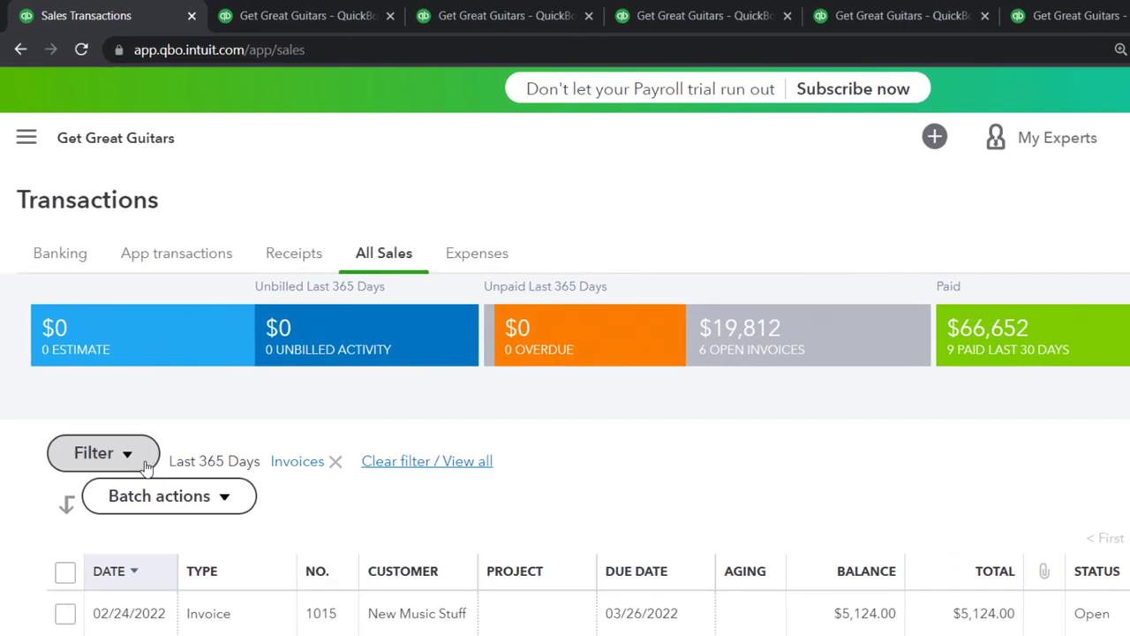
left_click(143, 461)
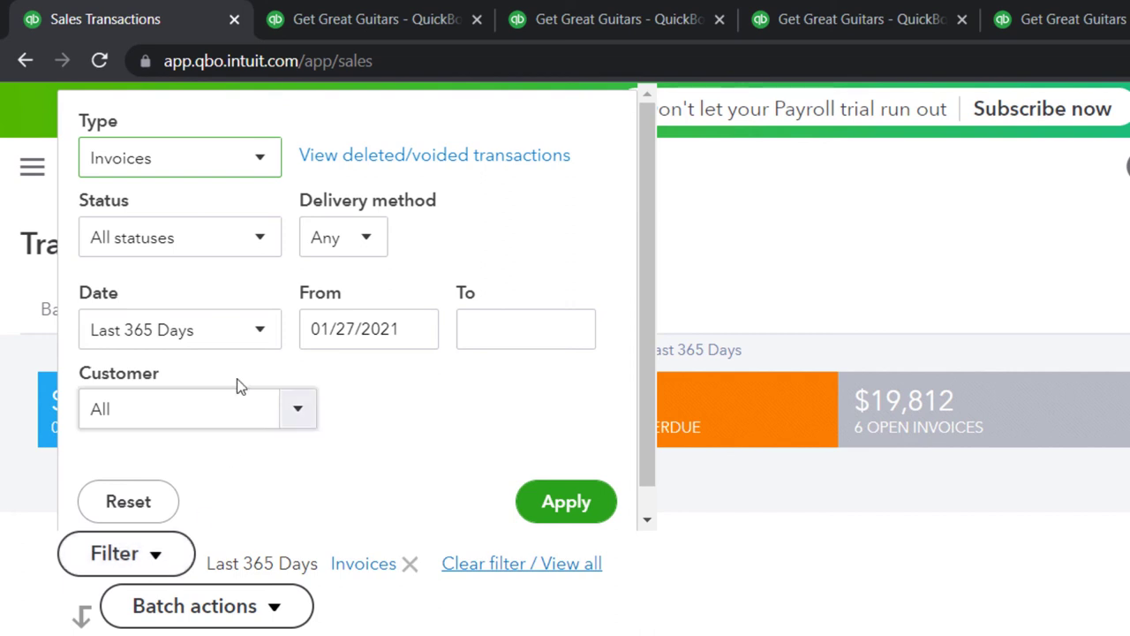
left_click(257, 242)
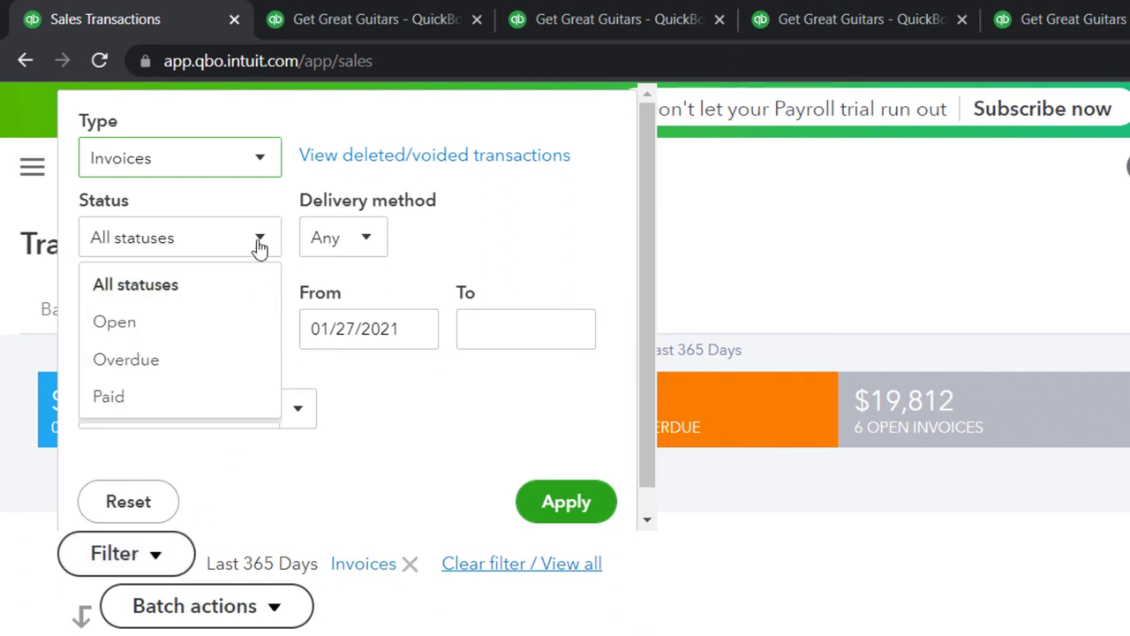
left_click(147, 332)
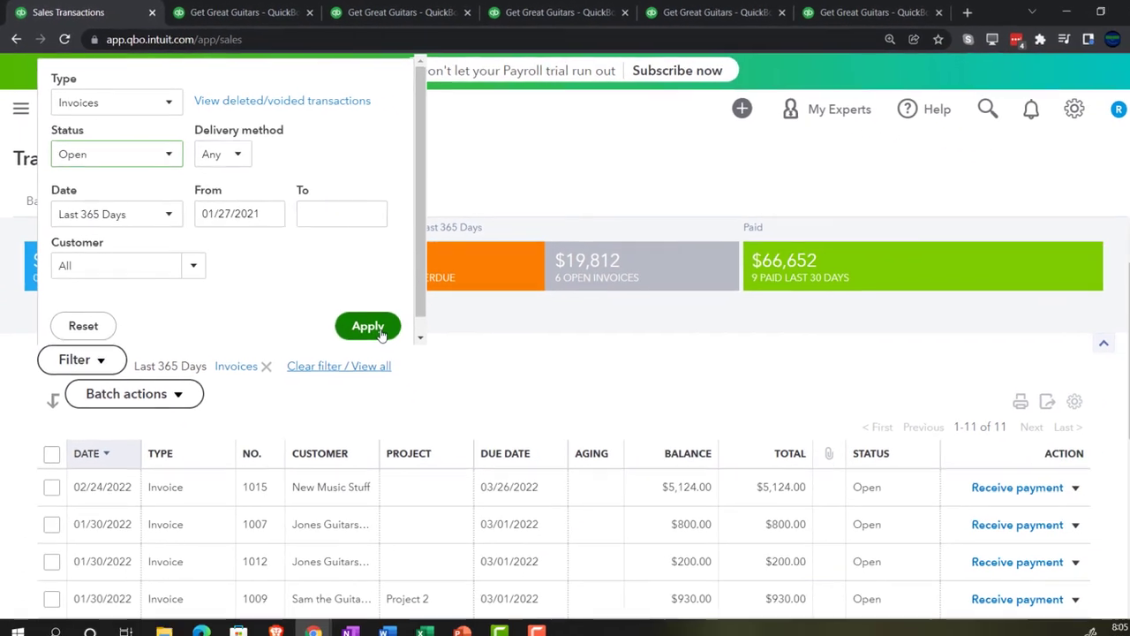
left_click(361, 320)
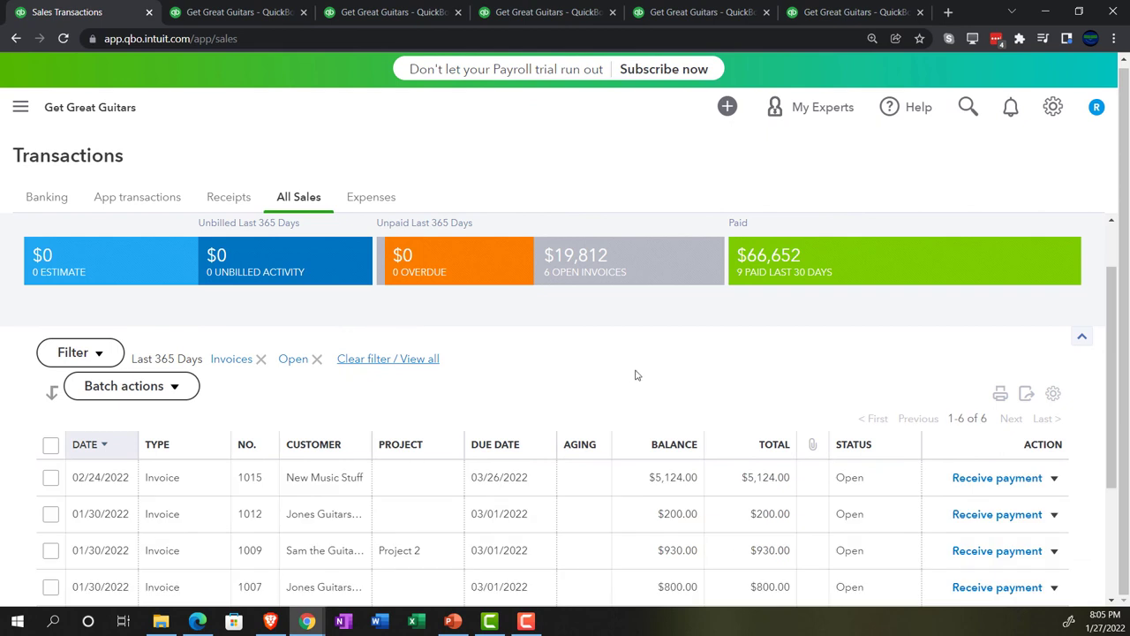
- Look through the open invoices, and open the standard Trial Balance report in place of the Inventory Valuation Summary
scroll(635, 375, "down", 3)
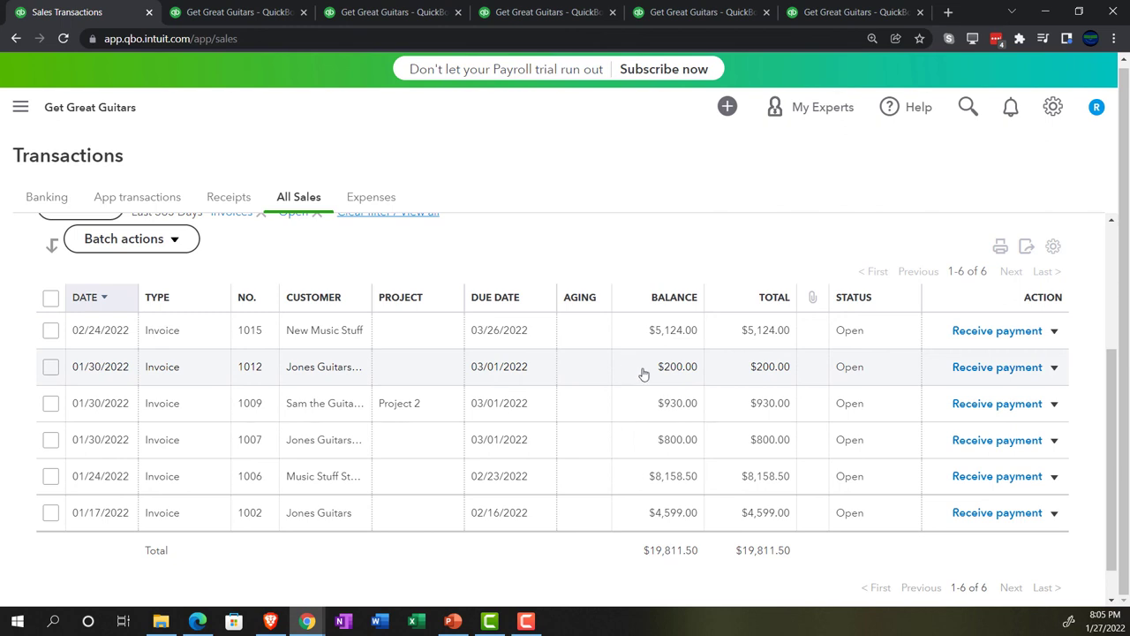
left_click(812, 15)
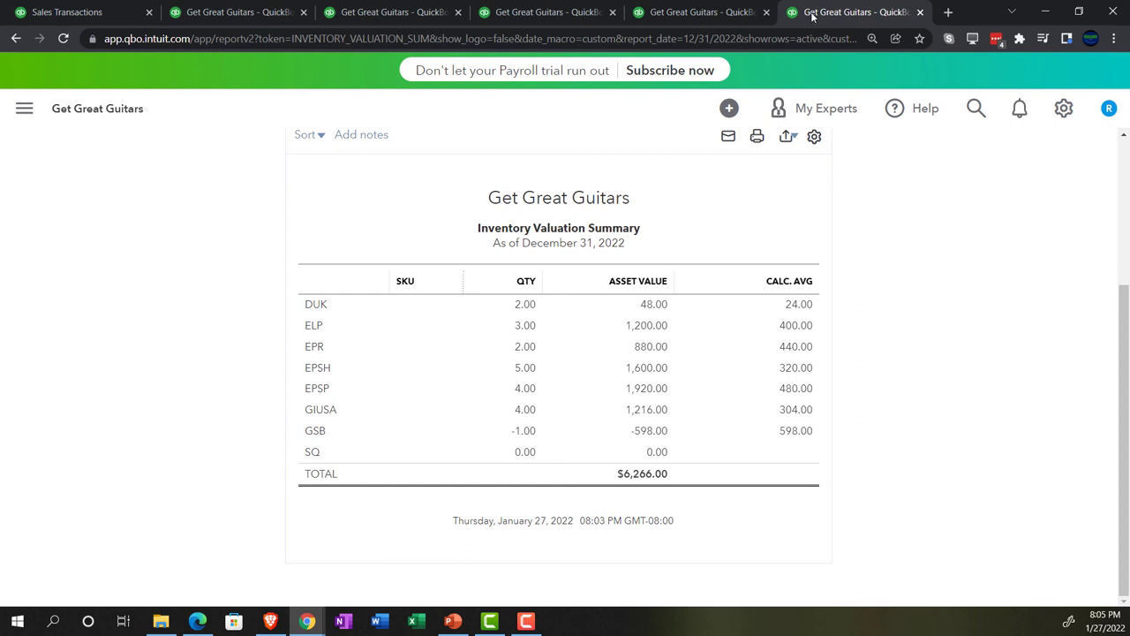
left_click(25, 109)
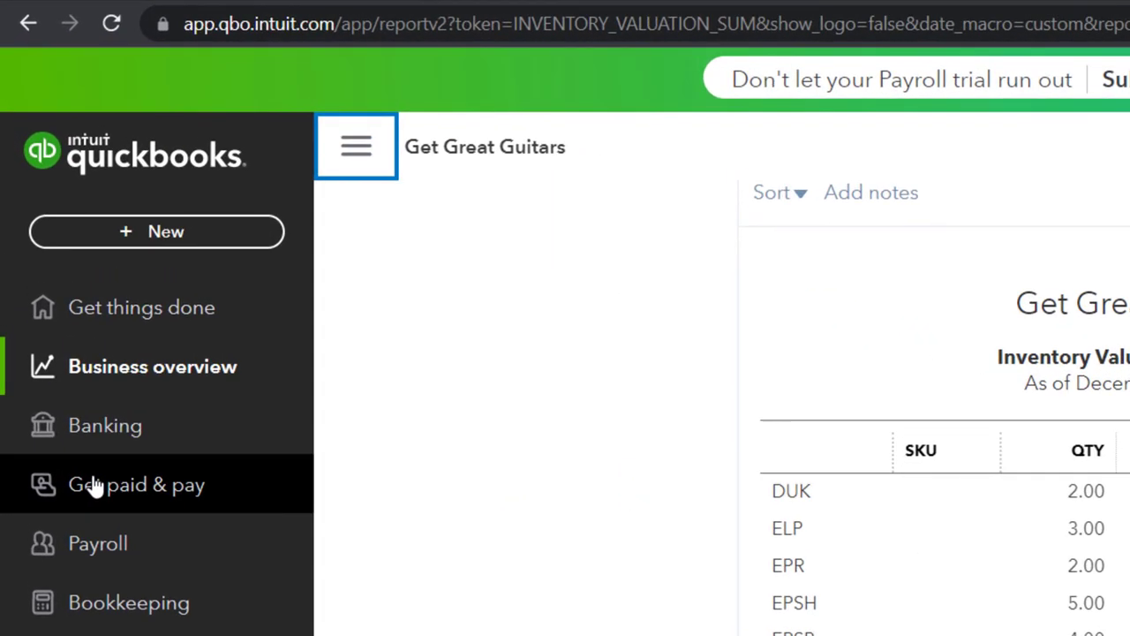
left_click(107, 374)
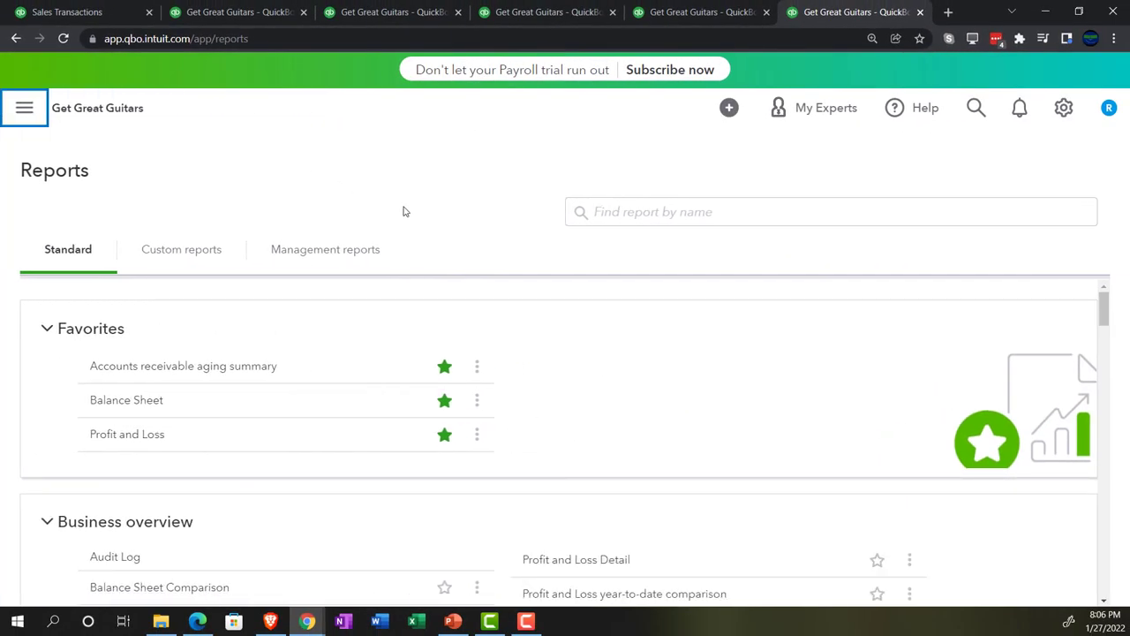
left_click(624, 220)
type("Trial")
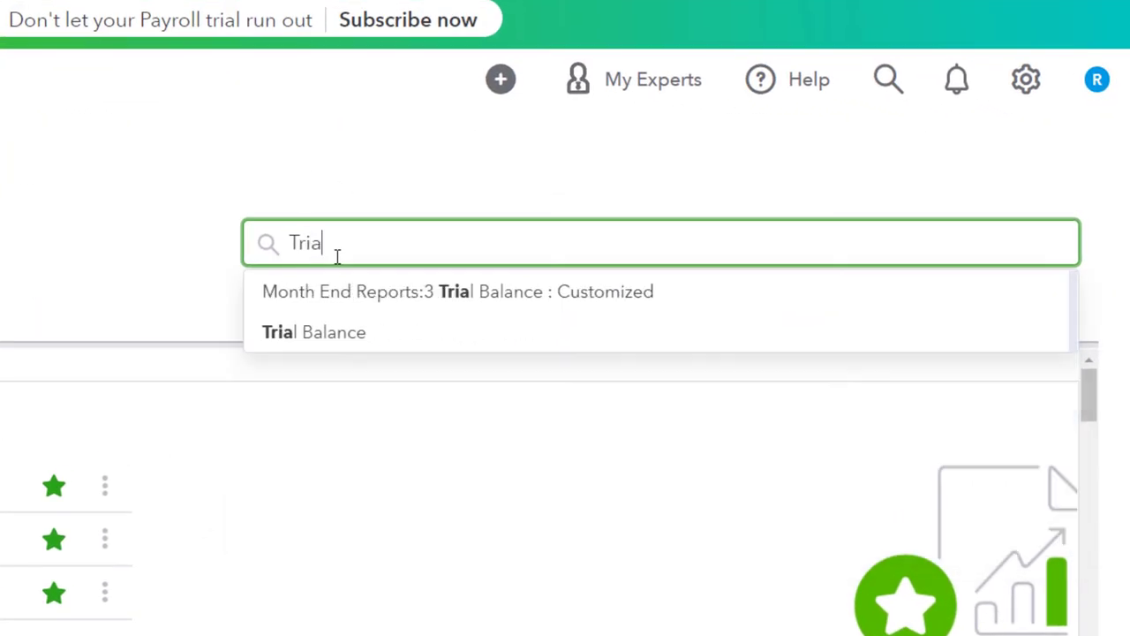
key("Down")
key("Down")
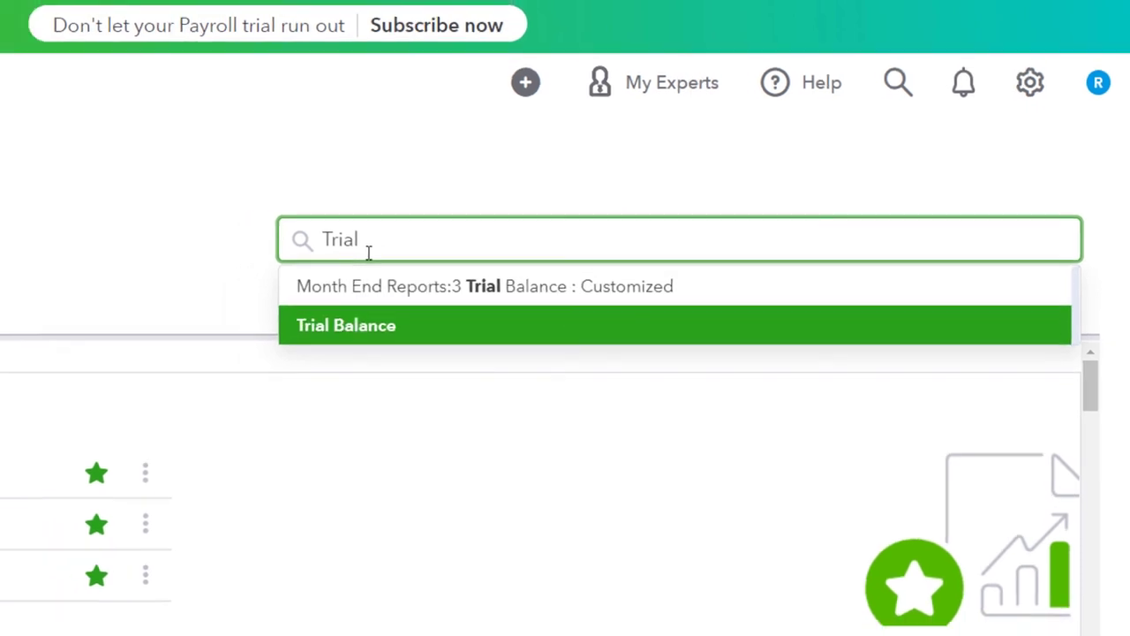
key("Return")
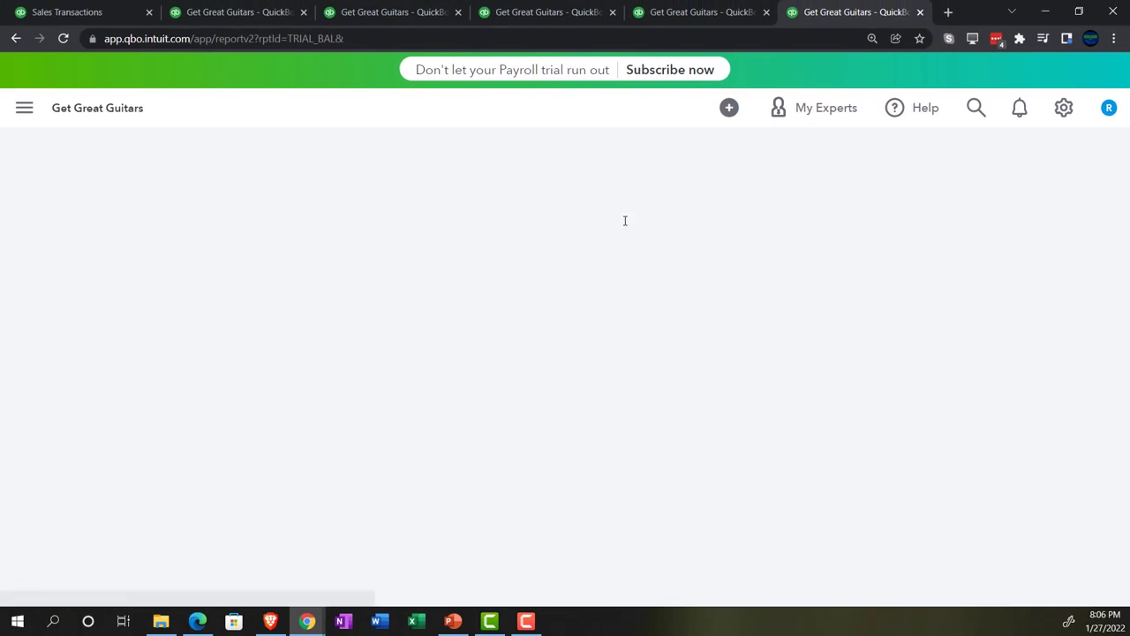
- Run the Trial Balance report for the period 01/01/2022 to 12/31/2022
scroll(522, 263, "down", 3)
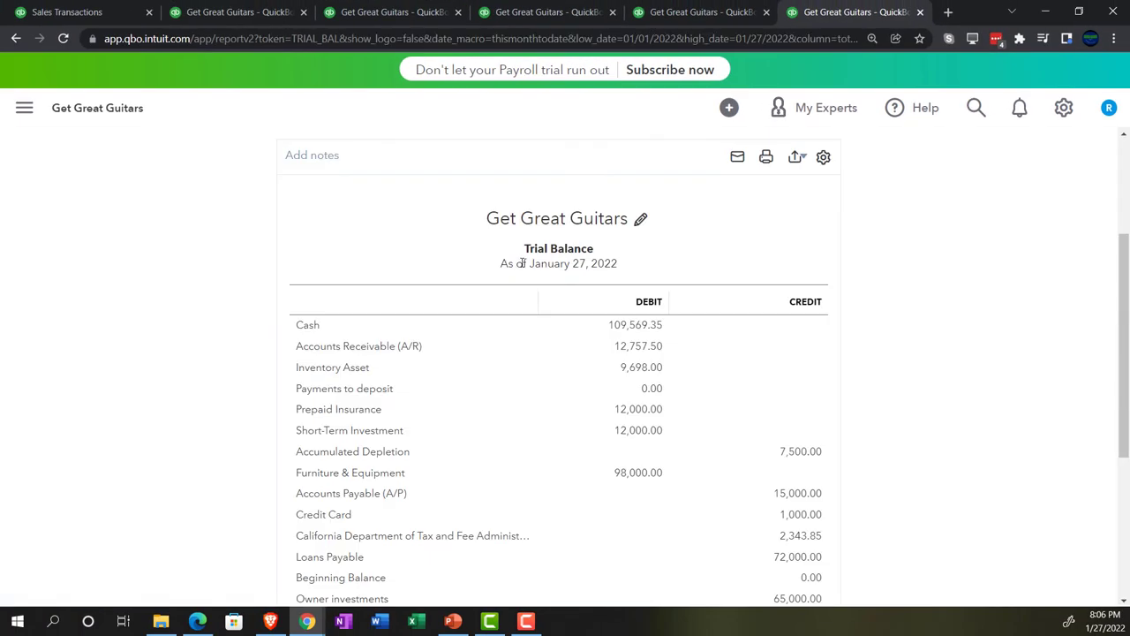
scroll(230, 363, "up", 3)
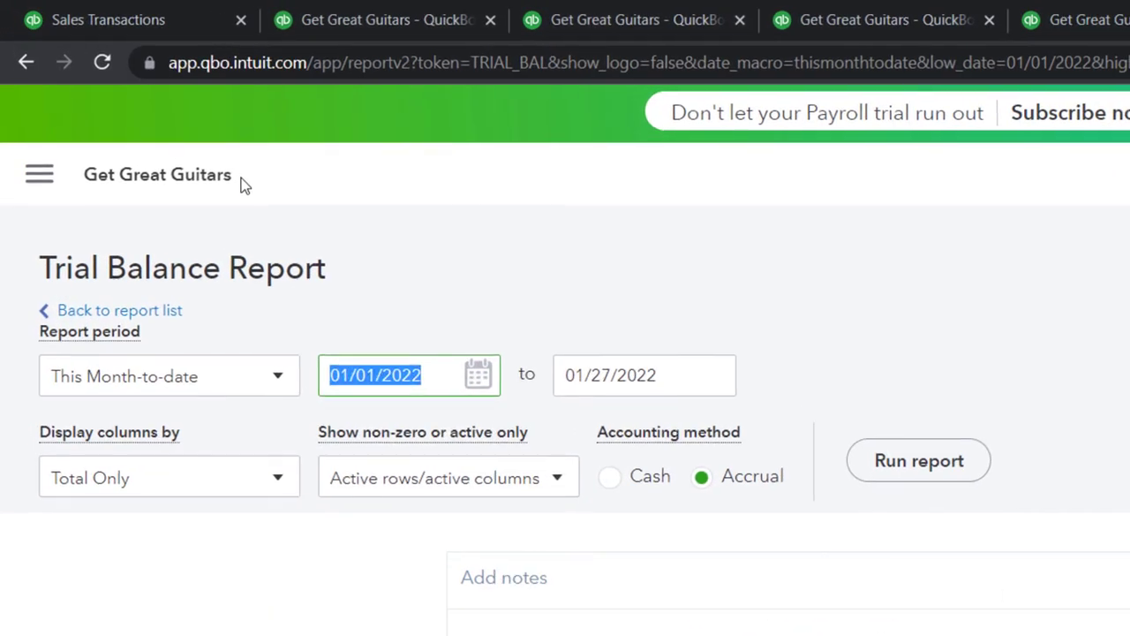
type("010")
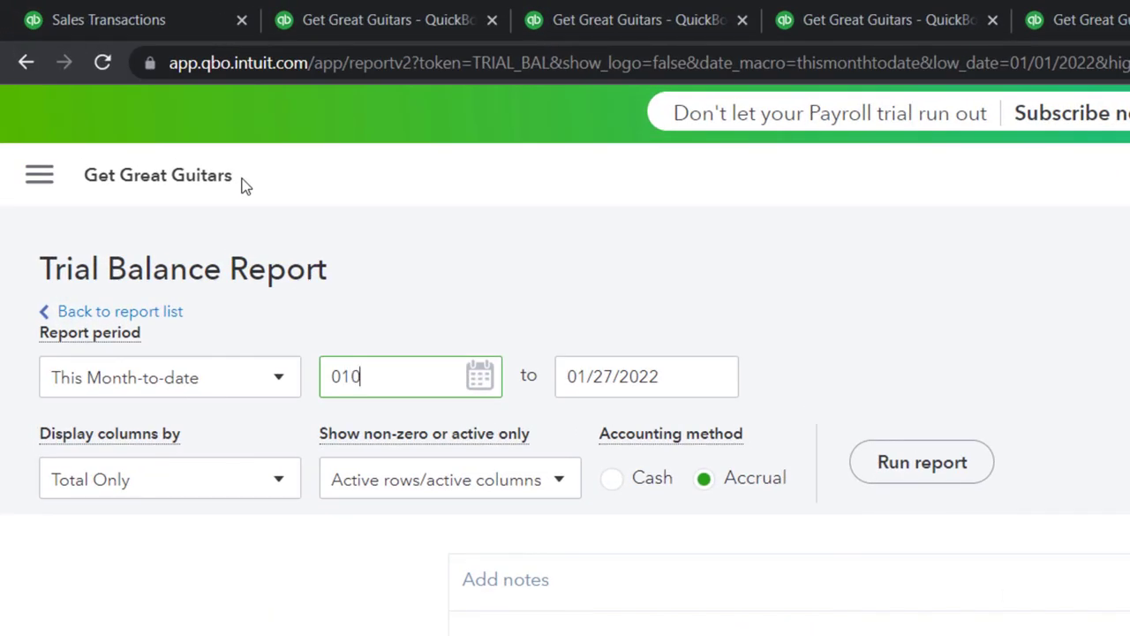
key("Tab")
type("1")
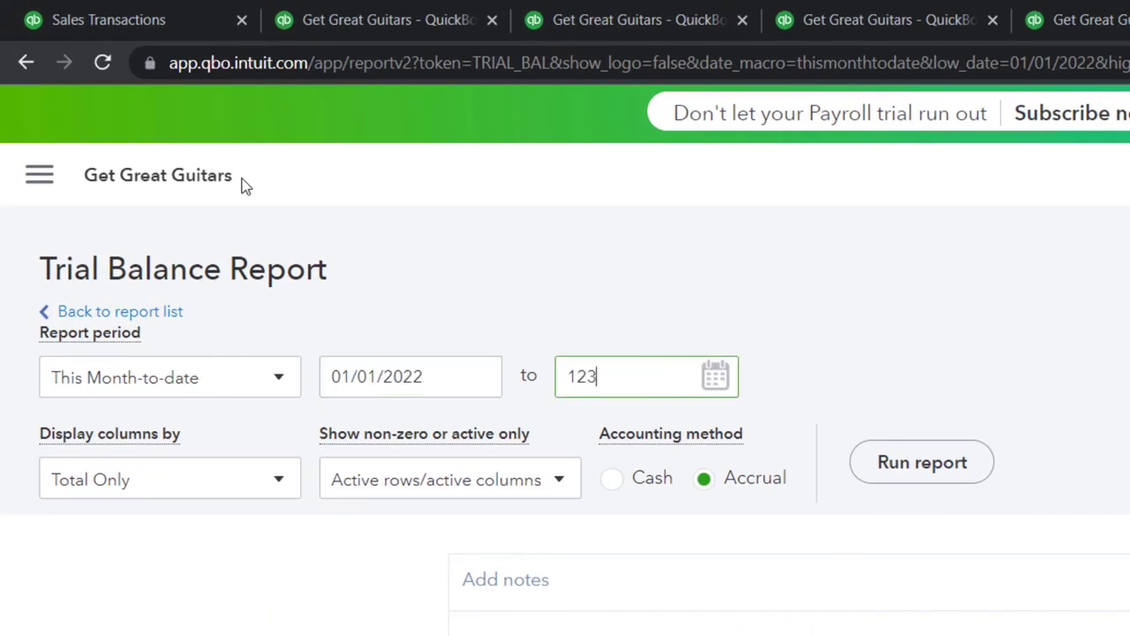
key("Return")
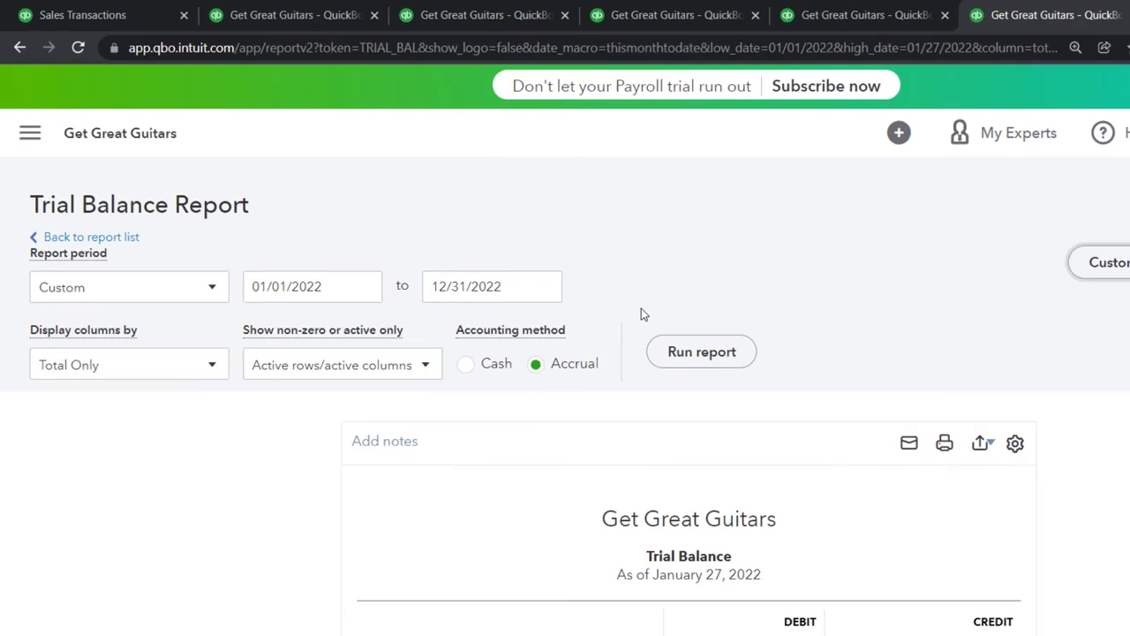
- Enlarge the Trial Balance to 150% and examine its debit and credit balances from Cash through Interest expense
key("ctrl+plus")
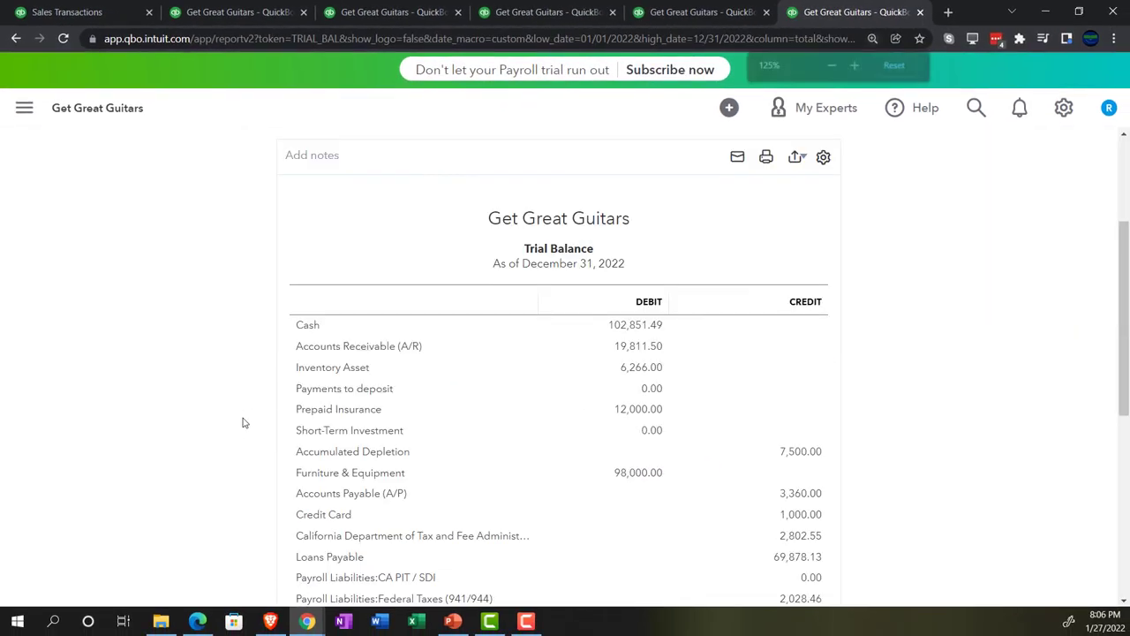
key("ctrl+plus")
scroll(175, 412, "down", 1)
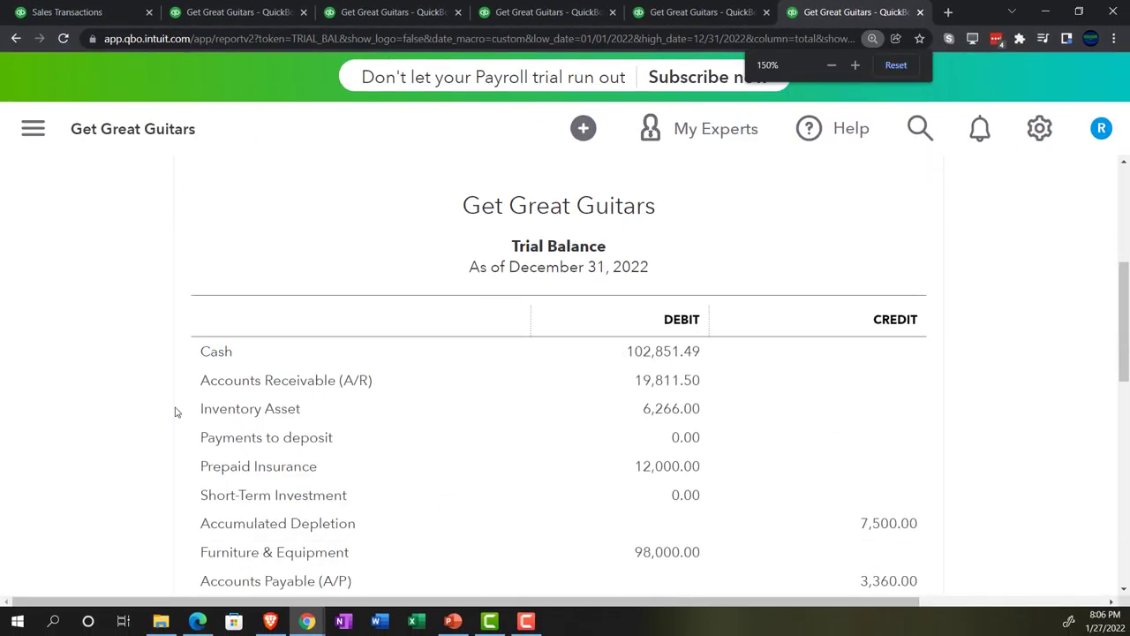
scroll(175, 411, "down", 1)
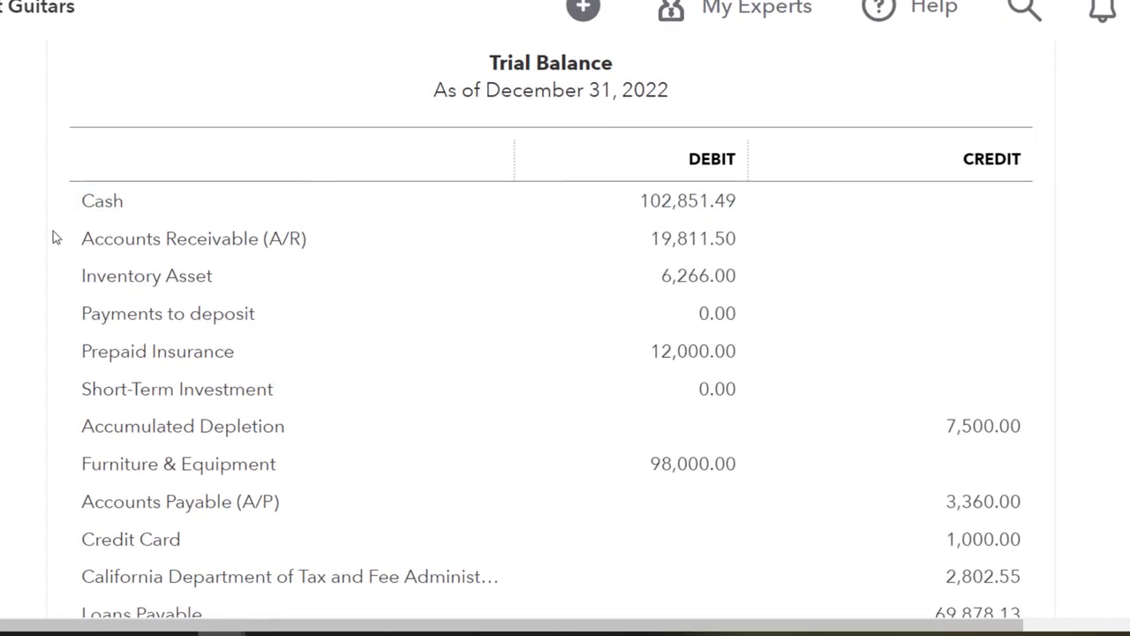
scroll(47, 250, "down", 2)
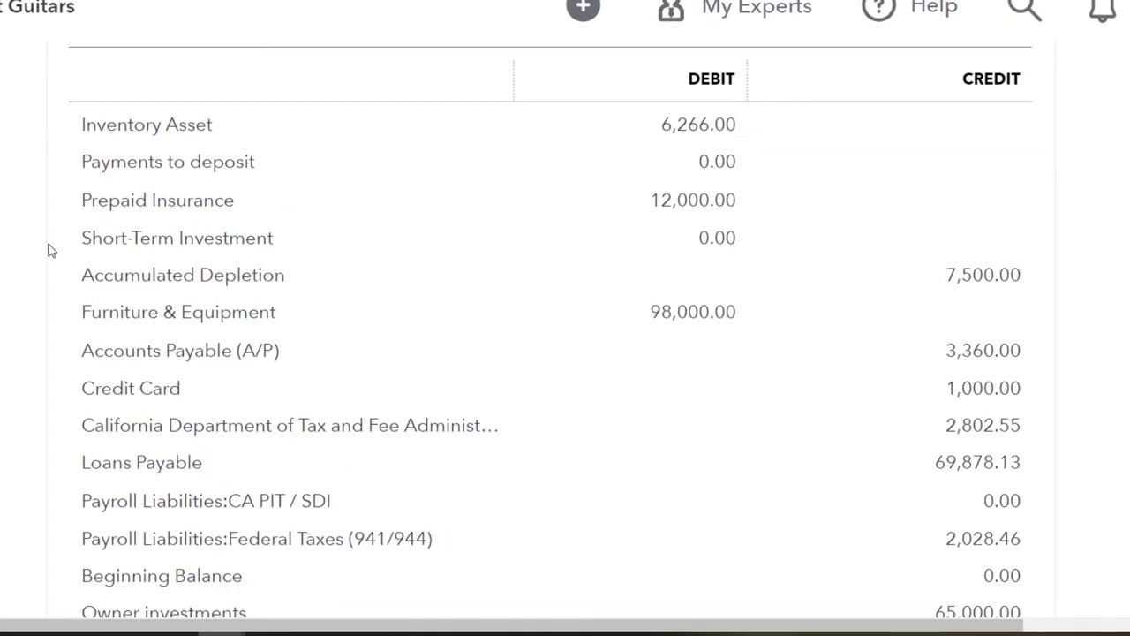
scroll(47, 250, "down", 1)
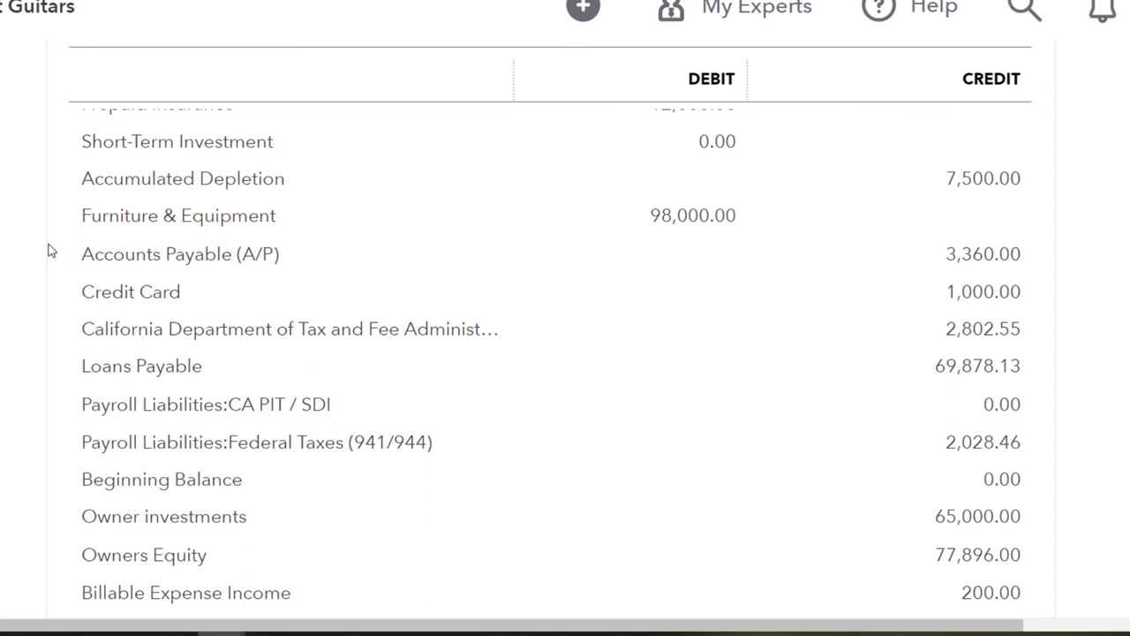
scroll(48, 250, "down", 3)
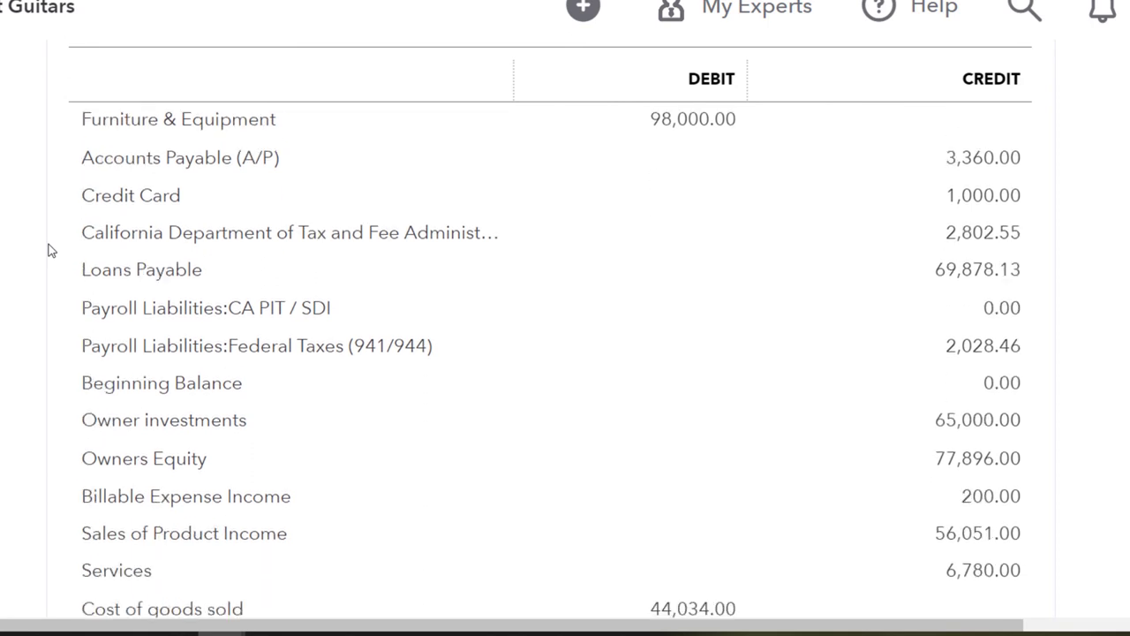
scroll(48, 250, "down", 2)
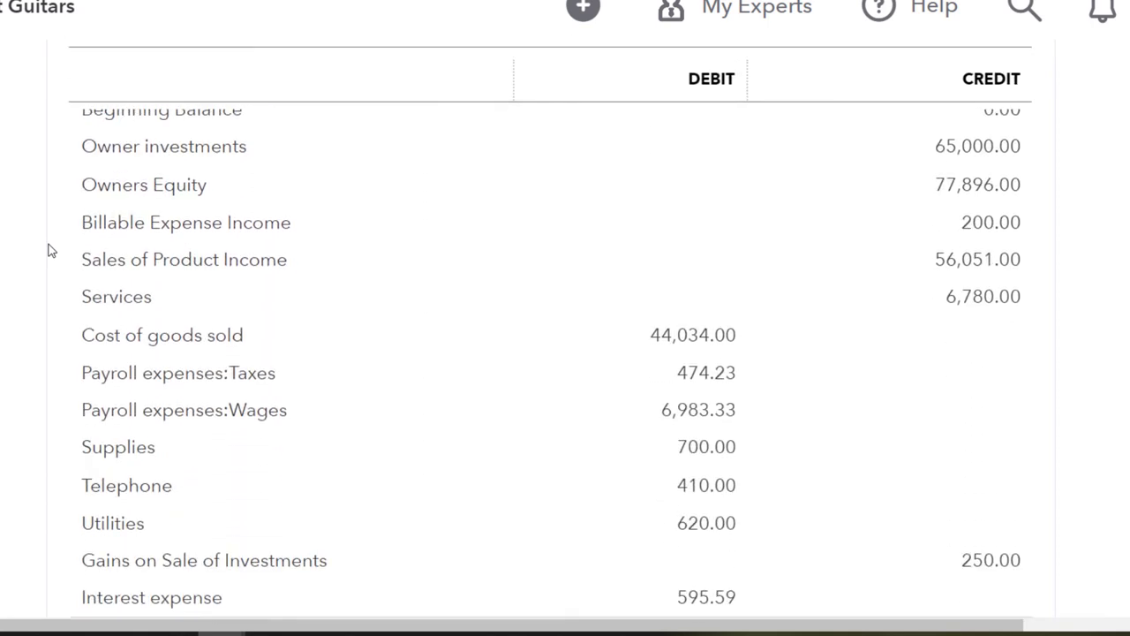